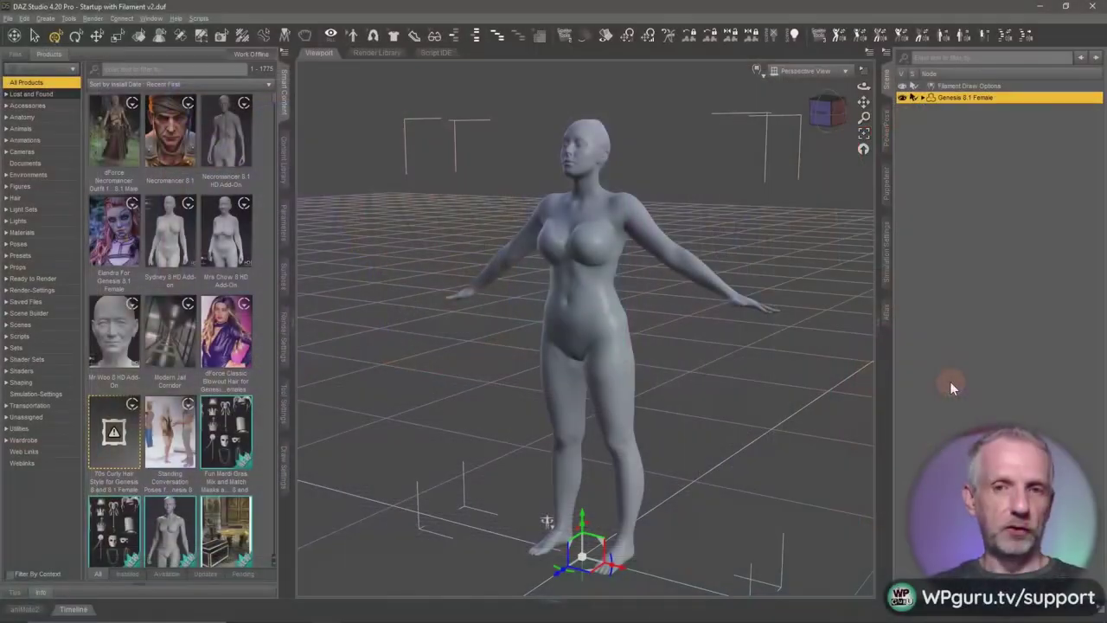
Filter Smart Content for 'stream' and apply TANNED modesty from Stream Safe Textures to the figure.
{"action": "mouse_move", "coordinate": [697, 377]}
{"action": "left_mouse_down", "text": "alt"}
{"action": "mouse_move", "coordinate": [684, 376]}
{"action": "mouse_move", "coordinate": [700, 388]}
{"action": "left_mouse_up", "text": "alt"}
{"action": "left_click_drag", "start_coordinate": [557, 510], "coordinate": [537, 501], "text": "alt"}
{"action": "left_click_drag", "start_coordinate": [696, 381], "coordinate": [703, 404], "text": "alt"}
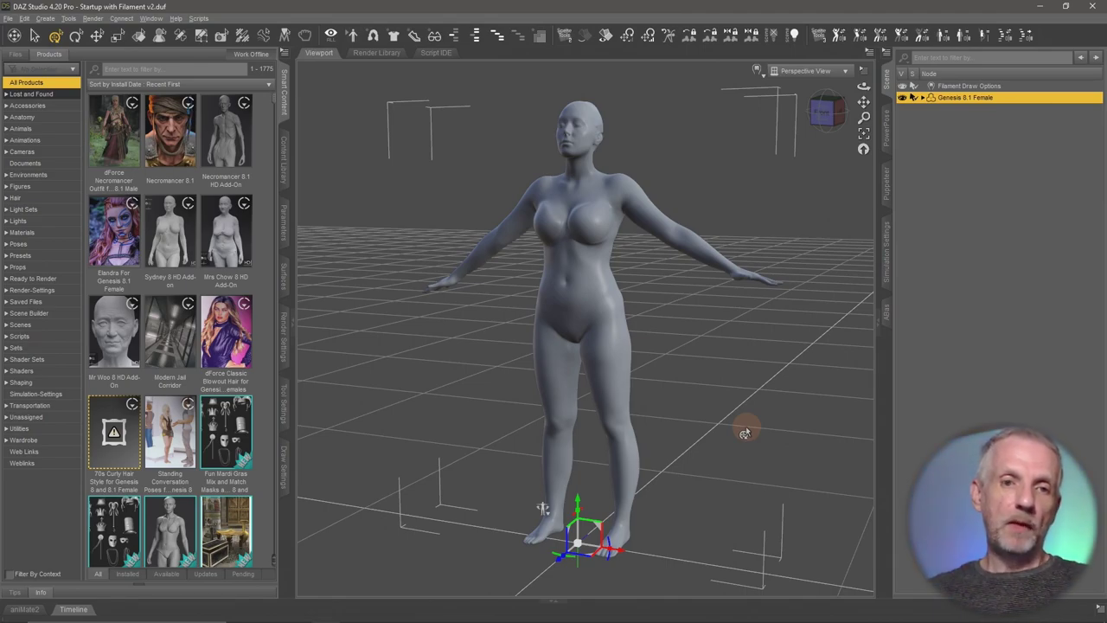
{"action": "left_click", "coordinate": [173, 69]}
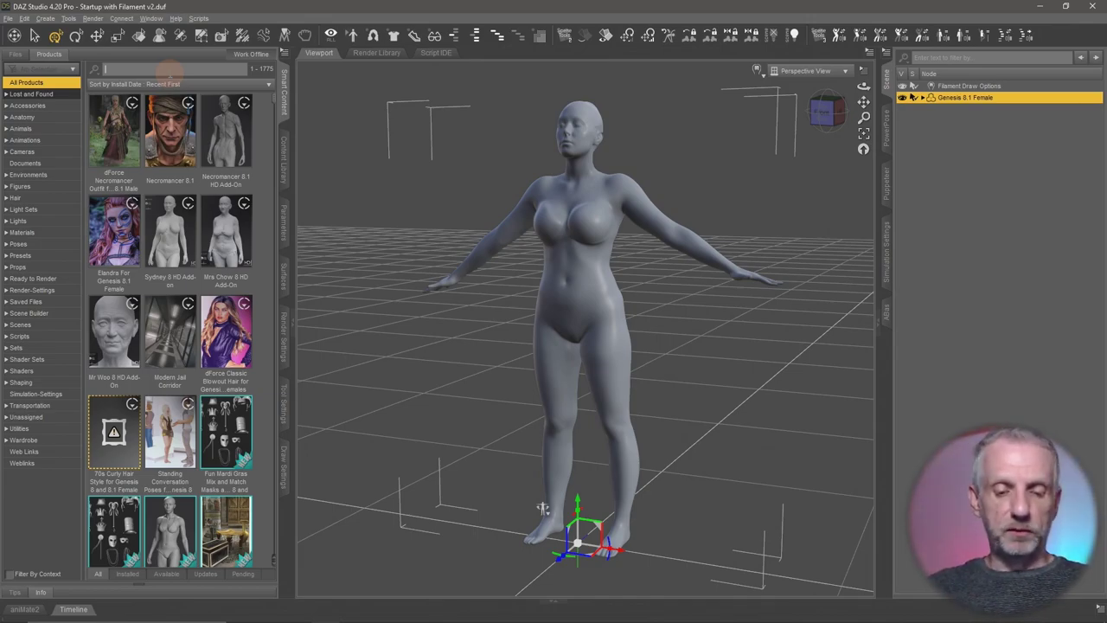
{"action": "type", "text": "stream"}
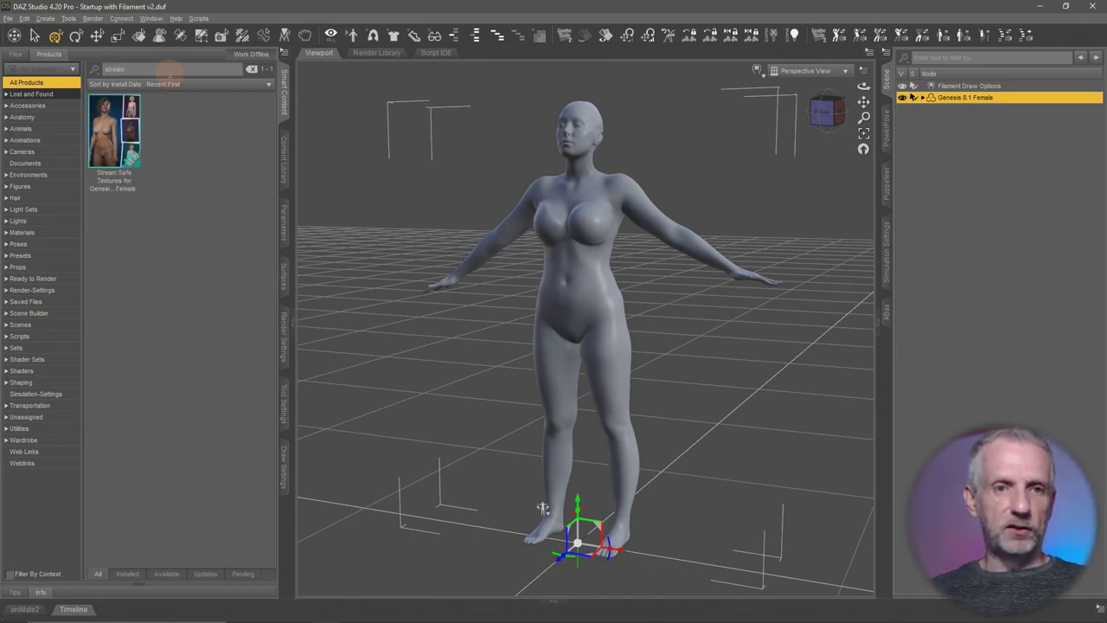
{"action": "left_click", "coordinate": [126, 154]}
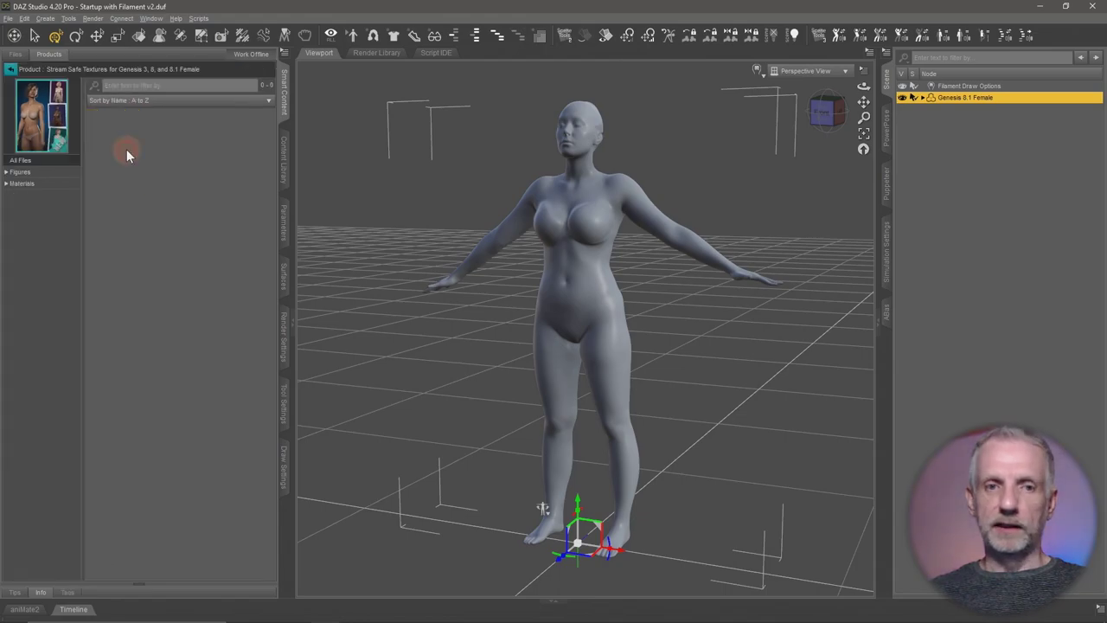
{"action": "left_click", "coordinate": [21, 183]}
{"action": "double_click", "coordinate": [180, 475]}
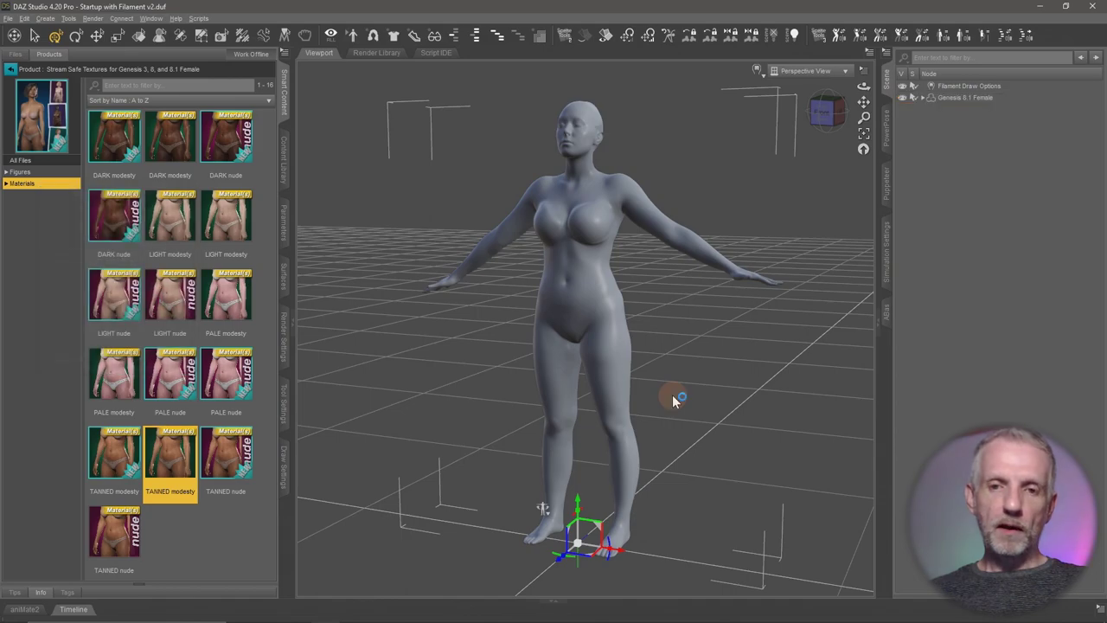
{"action": "mouse_move", "coordinate": [732, 356]}
{"action": "left_mouse_down", "text": "alt"}
{"action": "mouse_move", "coordinate": [742, 354]}
{"action": "mouse_move", "coordinate": [727, 364]}
{"action": "left_mouse_up", "text": "alt"}
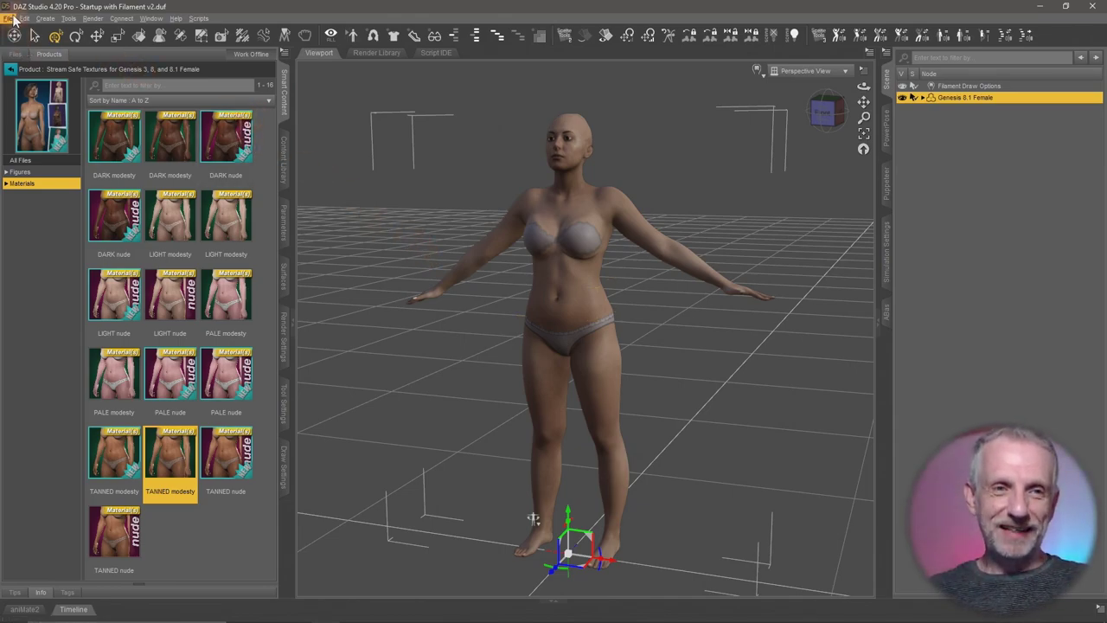
Change the figure's Resolution Level from High Resolution to Base, then show all products again.
{"action": "left_click", "coordinate": [285, 220]}
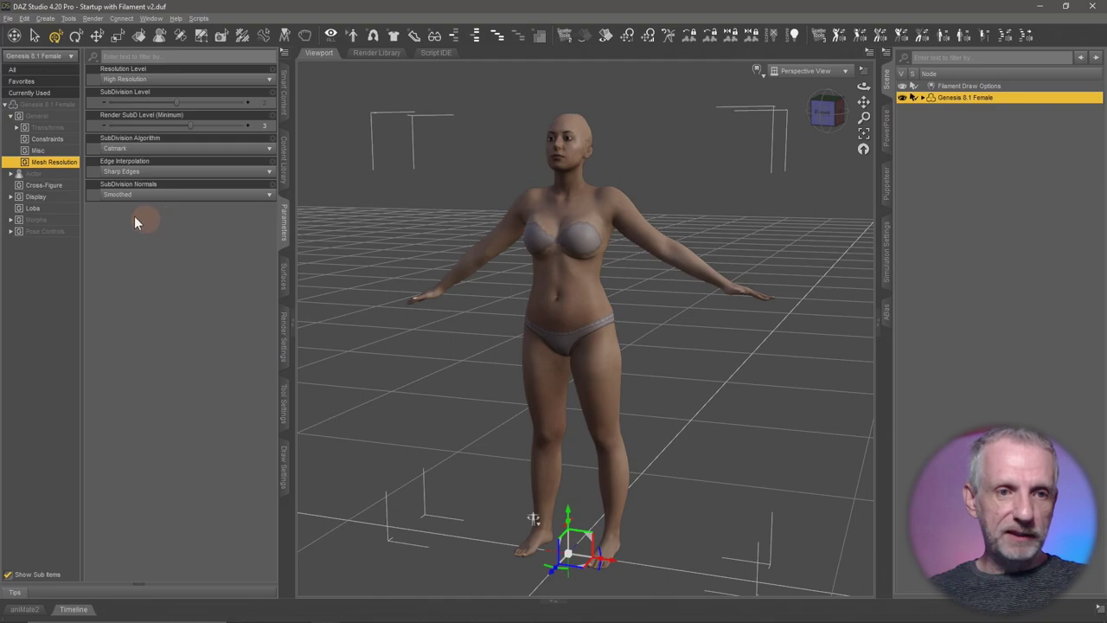
{"action": "left_click", "coordinate": [244, 82]}
{"action": "left_click", "coordinate": [146, 92]}
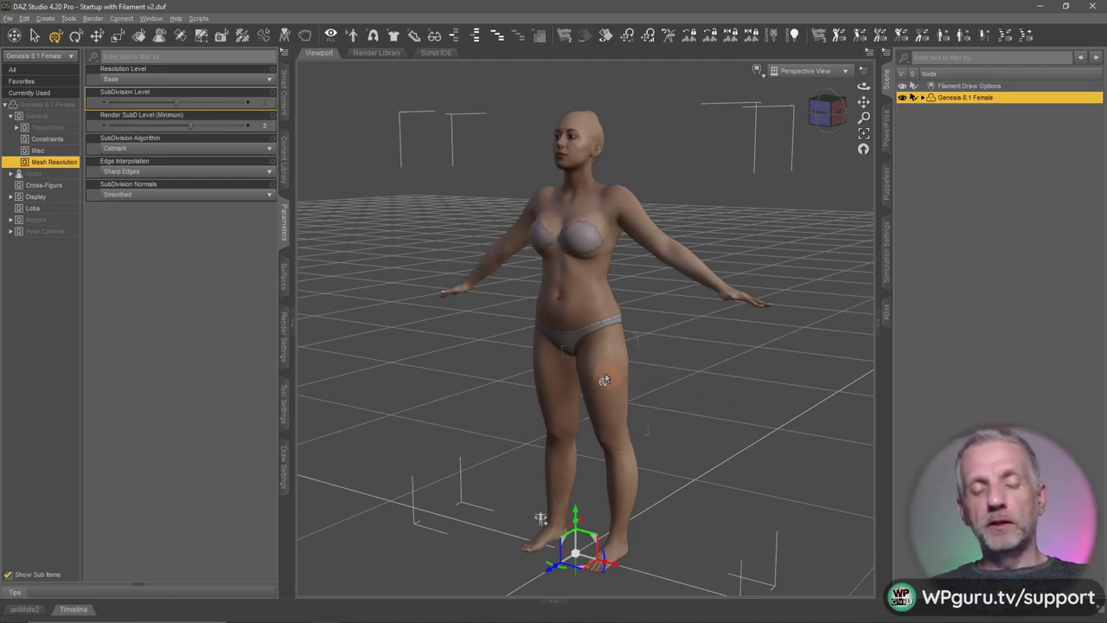
{"action": "left_click", "coordinate": [282, 95]}
{"action": "left_click", "coordinate": [15, 81]}
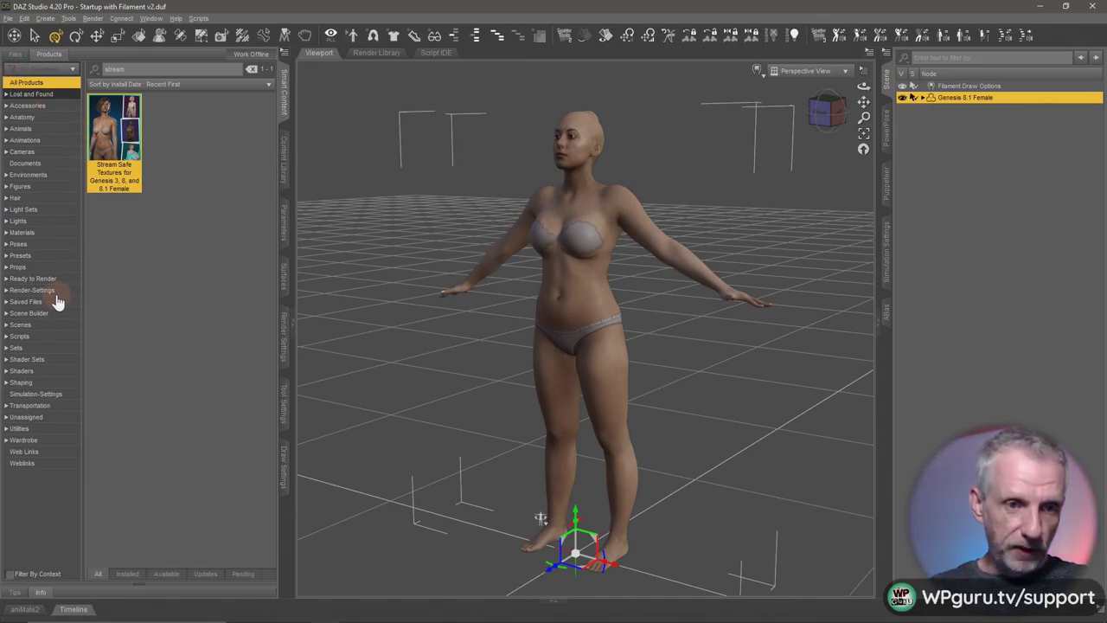
Clear the filter, open Genesis 8 Starter Essentials poses and apply Genesis 8 Female UV Prep Pose.
{"action": "left_click", "coordinate": [55, 186]}
{"action": "left_click", "coordinate": [250, 69]}
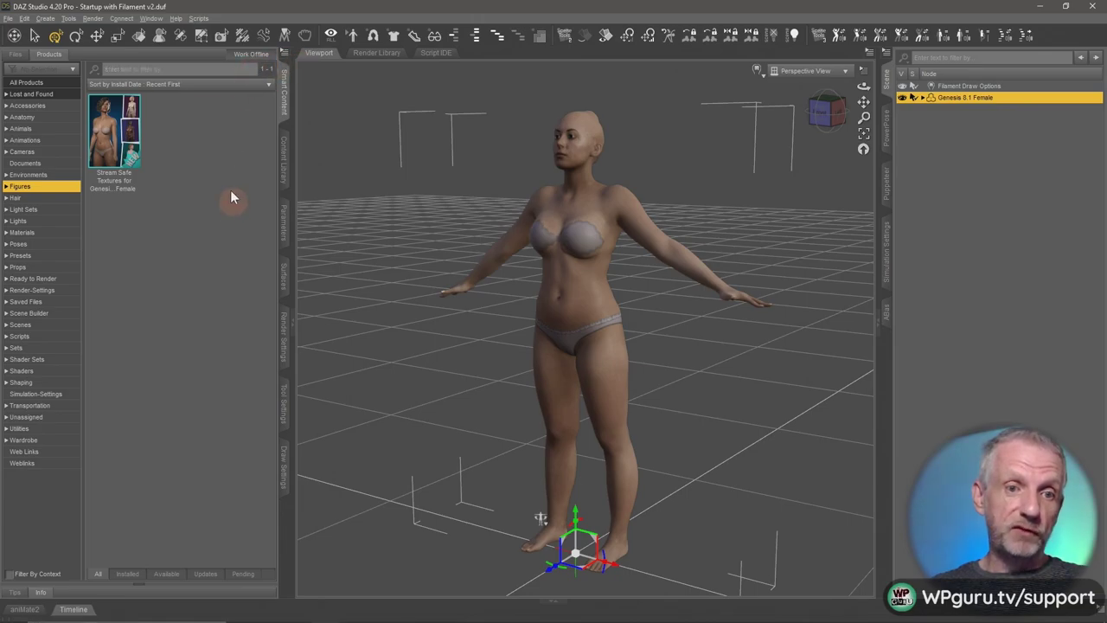
{"action": "scroll", "coordinate": [184, 280], "scroll_direction": "down", "scroll_amount": 5}
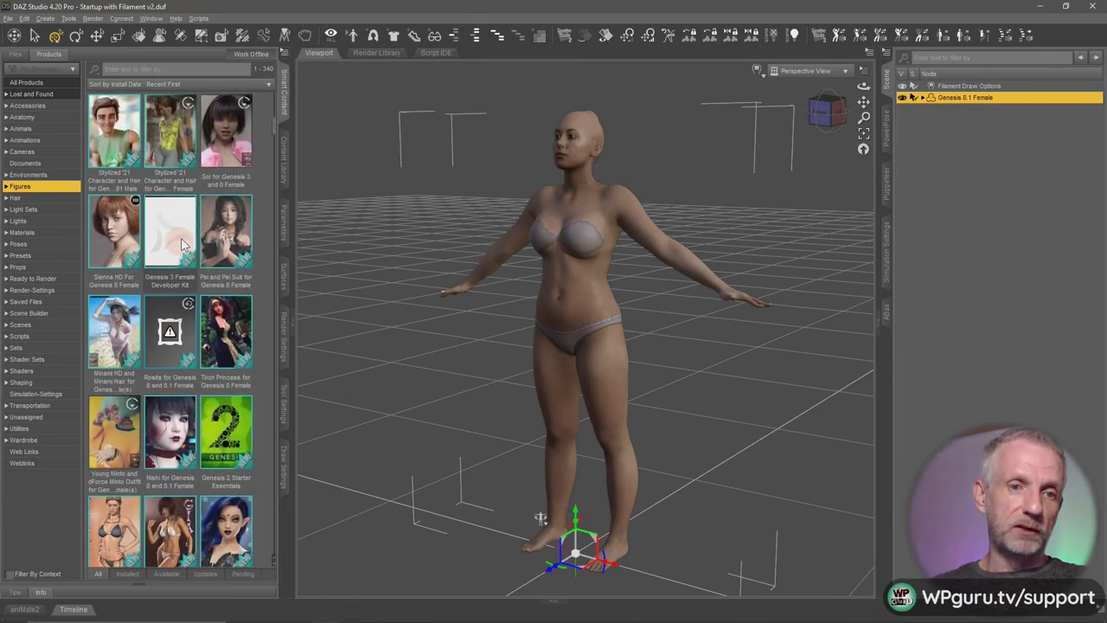
{"action": "scroll", "coordinate": [110, 364], "scroll_direction": "up", "scroll_amount": 1}
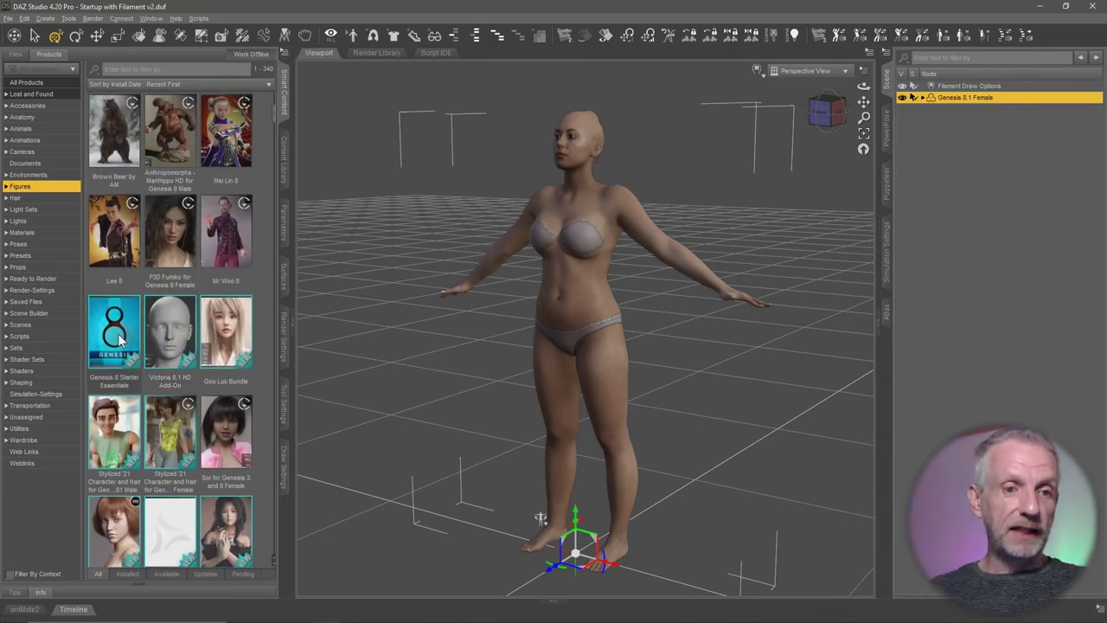
{"action": "left_click", "coordinate": [119, 340]}
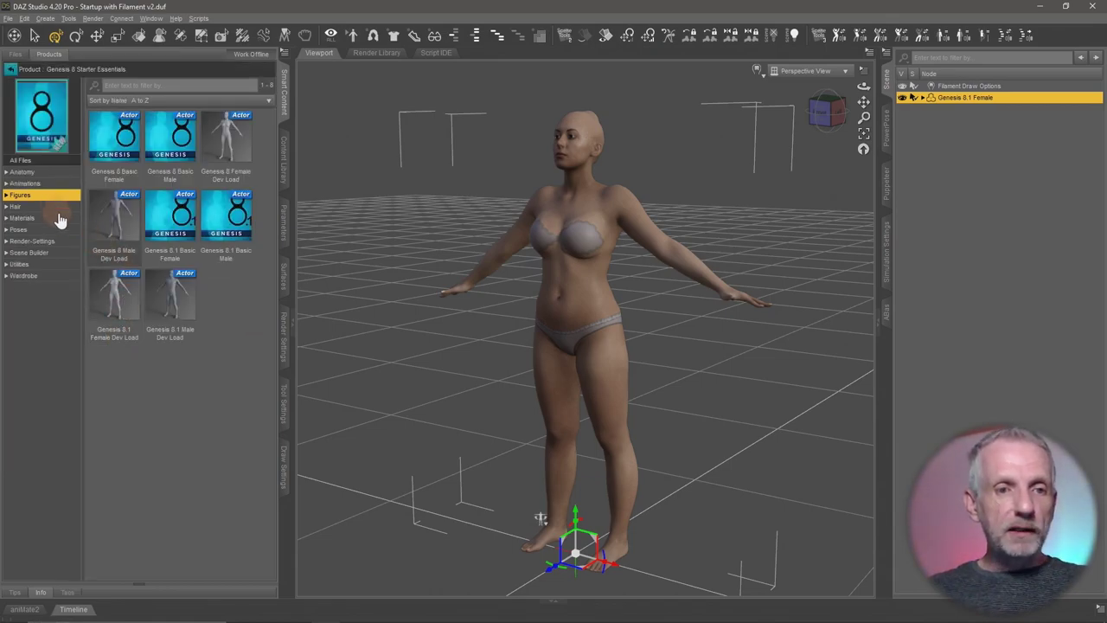
{"action": "left_click", "coordinate": [52, 230]}
{"action": "scroll", "coordinate": [190, 497], "scroll_direction": "down", "scroll_amount": 3}
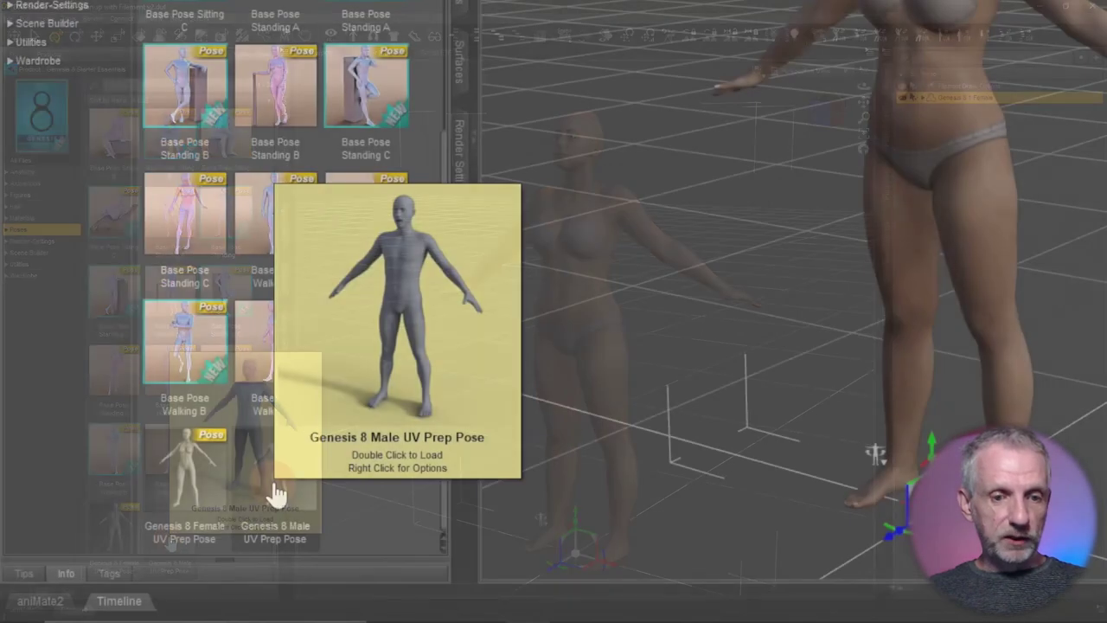
{"action": "mouse_move", "coordinate": [170, 550]}
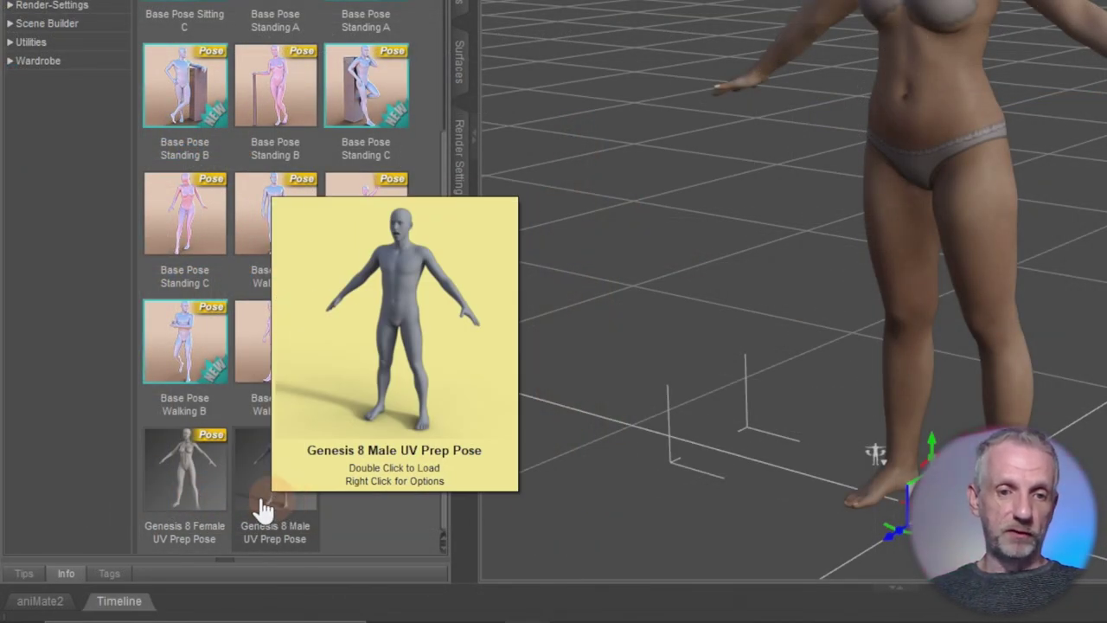
{"action": "mouse_move", "coordinate": [210, 506]}
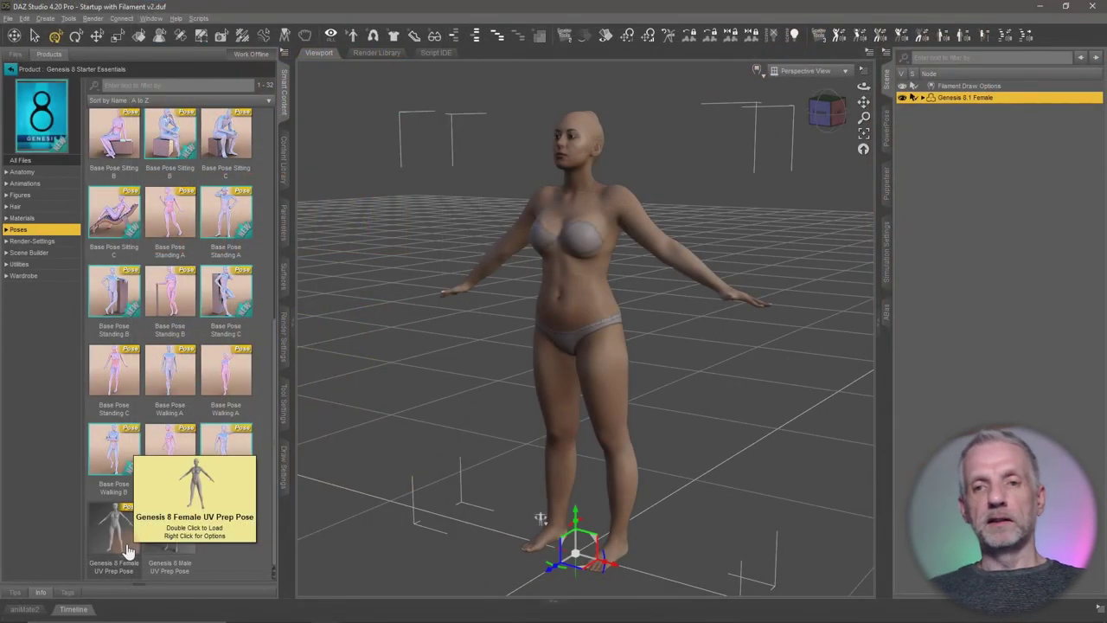
{"action": "double_click", "coordinate": [128, 551]}
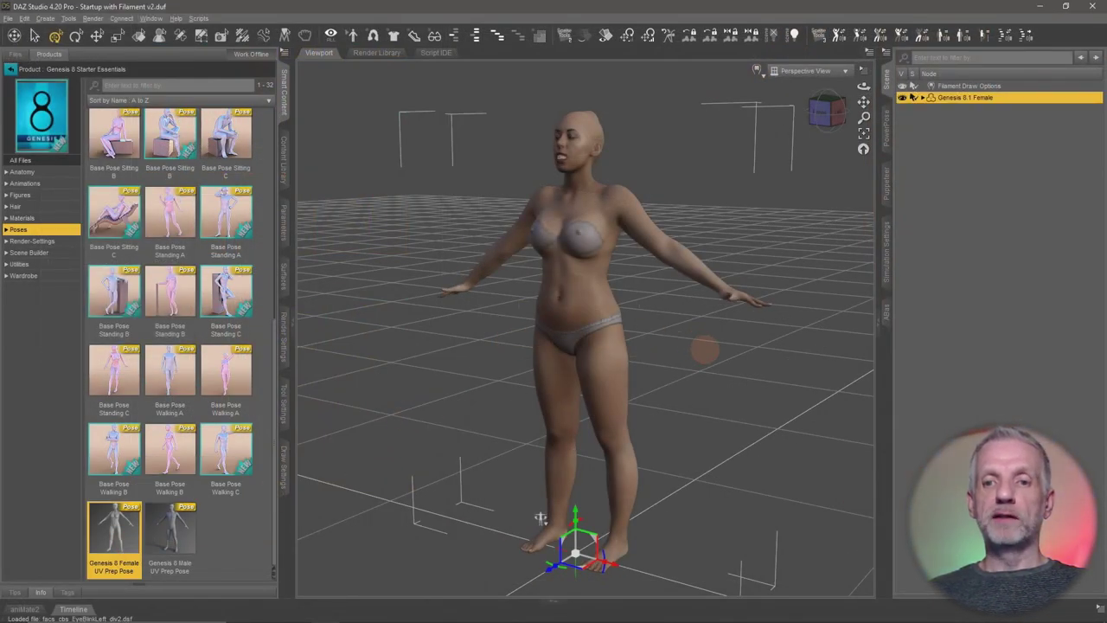
{"action": "left_click_drag", "start_coordinate": [540, 517], "coordinate": [773, 334], "text": "alt"}
{"action": "scroll", "coordinate": [735, 346], "scroll_direction": "up", "scroll_amount": 5}
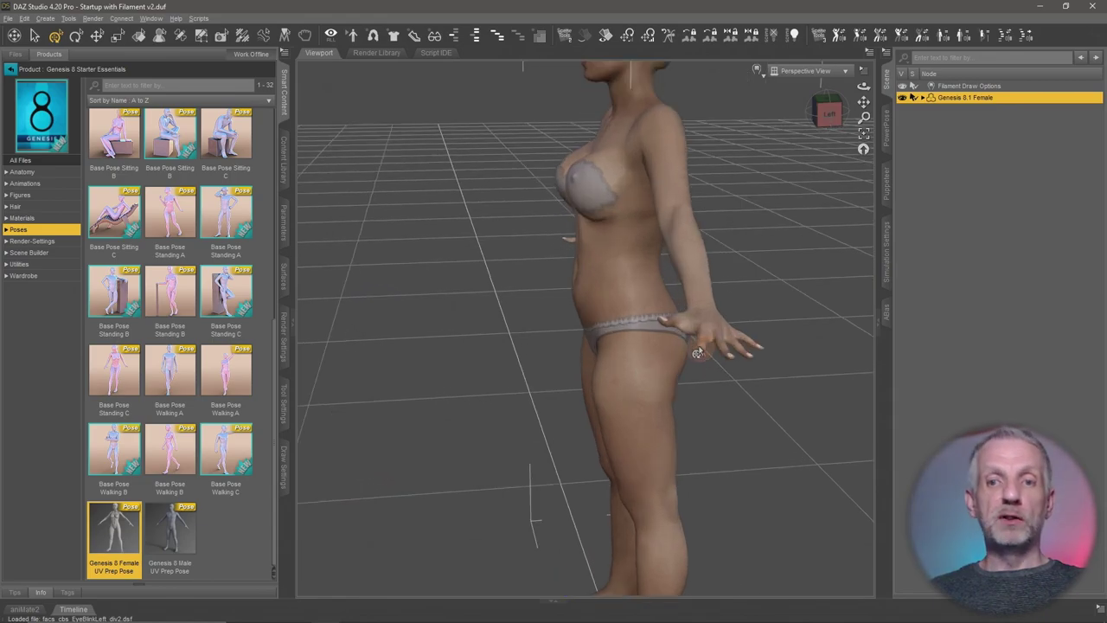
{"action": "left_click_drag", "start_coordinate": [697, 353], "coordinate": [662, 295], "text": "alt"}
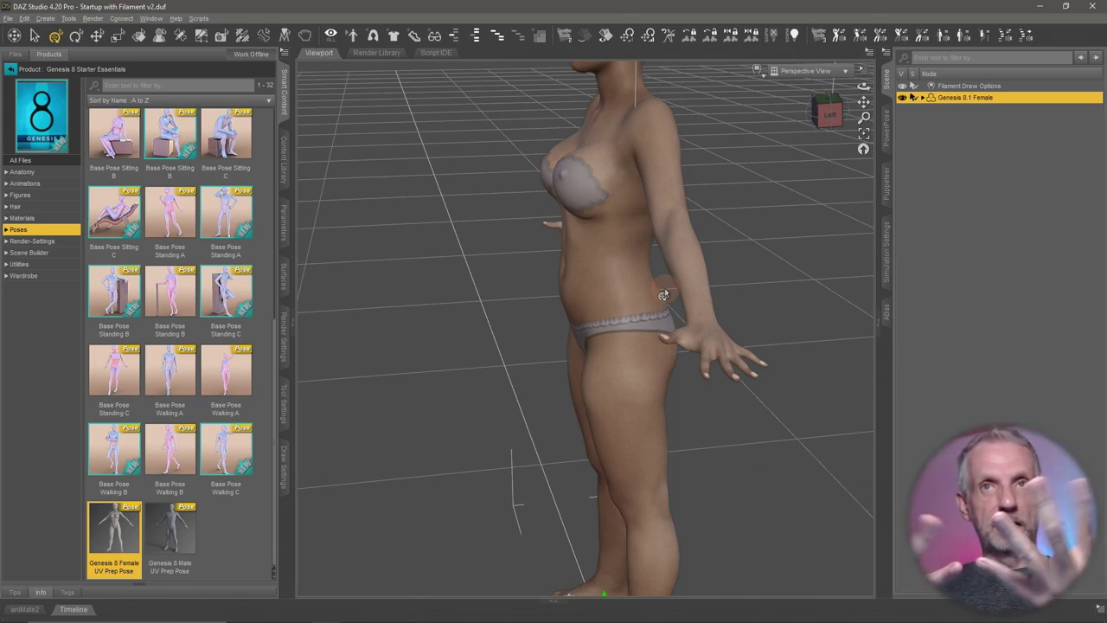
{"action": "left_click_drag", "start_coordinate": [655, 357], "coordinate": [600, 368]}
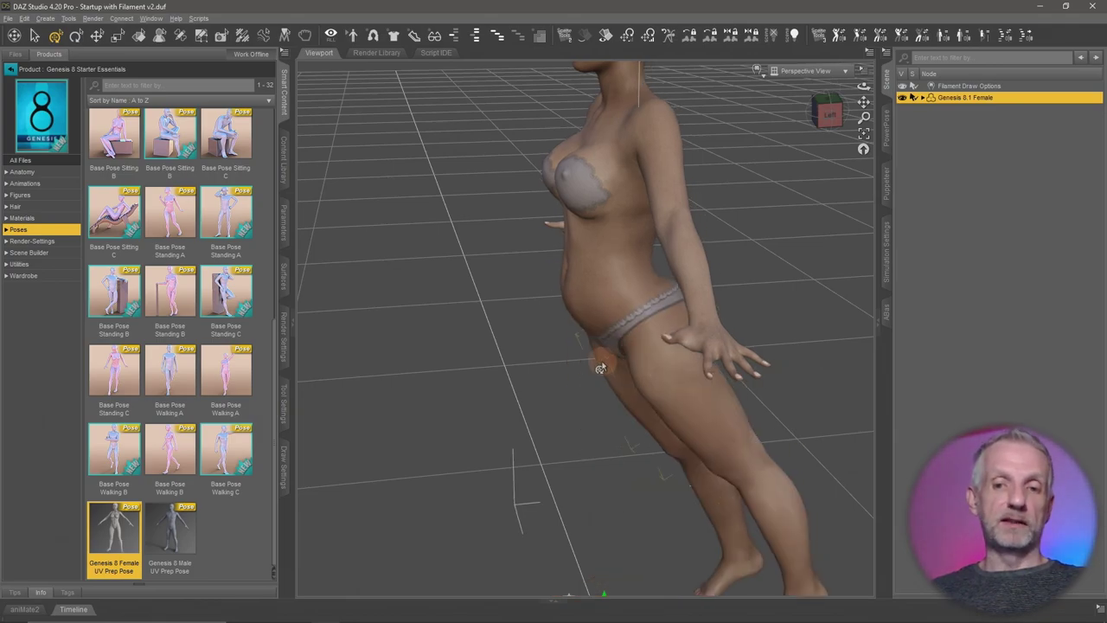
{"action": "key", "text": "ctrl+z"}
{"action": "key", "text": "ctrl+z"}
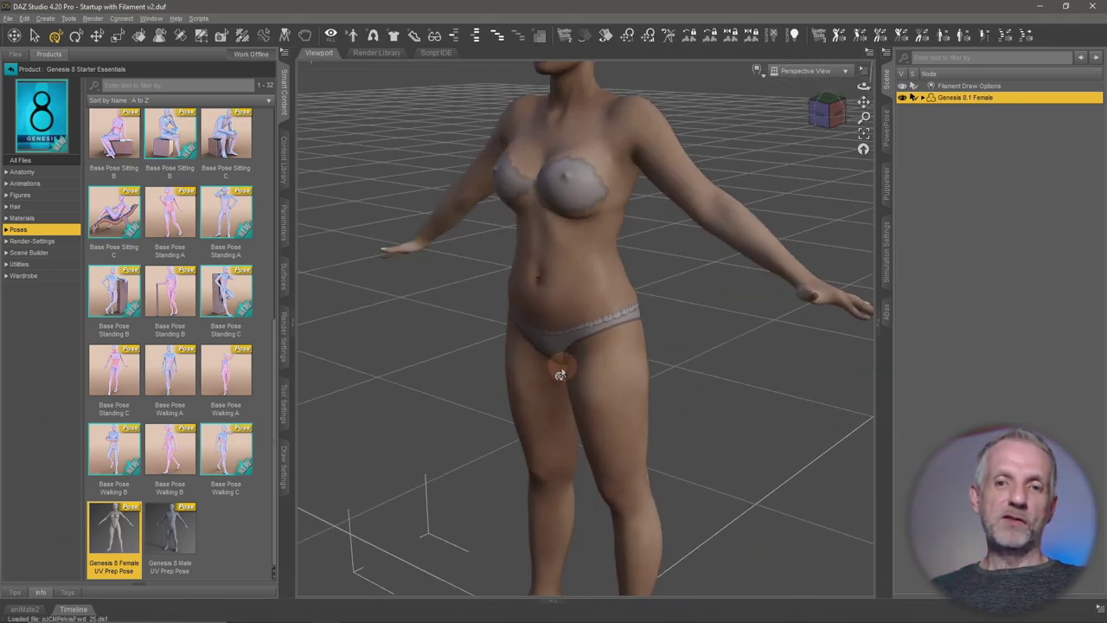
{"action": "key", "text": "ctrl+z"}
{"action": "key", "text": "ctrl+z"}
{"action": "key", "text": "ctrl+z"}
{"action": "key", "text": "ctrl+z"}
{"action": "key", "text": "ctrl+z"}
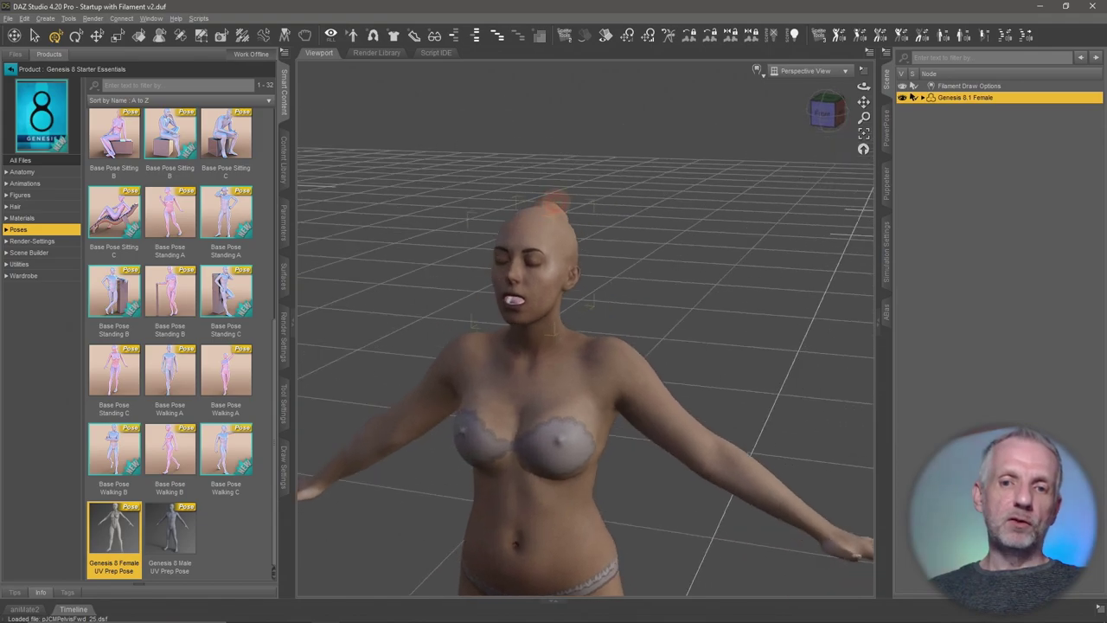
{"action": "key", "text": "ctrl+z"}
{"action": "key", "text": "ctrl+z"}
{"action": "key", "text": "ctrl+z"}
{"action": "key", "text": "ctrl+z"}
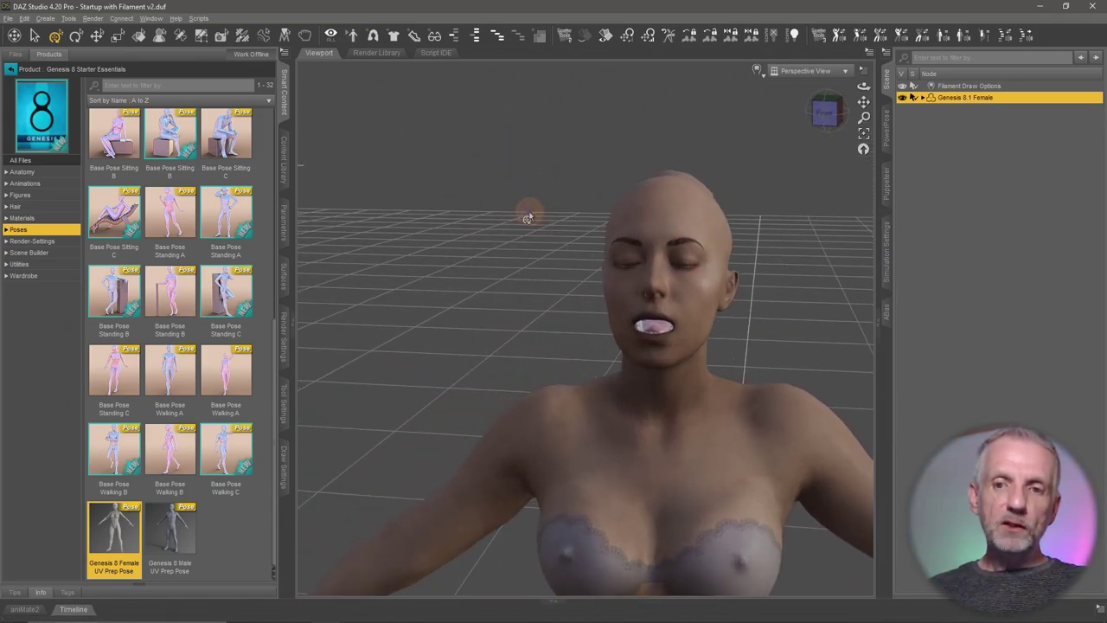
{"action": "key", "text": "ctrl+z"}
{"action": "key", "text": "ctrl+z"}
{"action": "key", "text": "ctrl+z"}
{"action": "key", "text": "ctrl+z"}
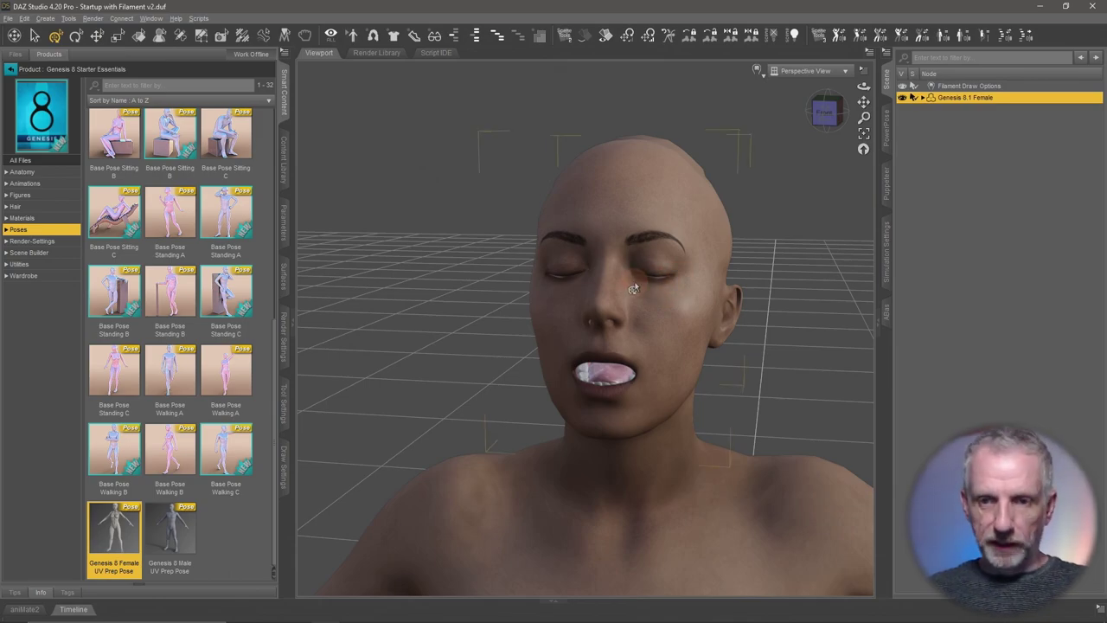
{"action": "key", "text": "ctrl+z"}
{"action": "key", "text": "ctrl+z"}
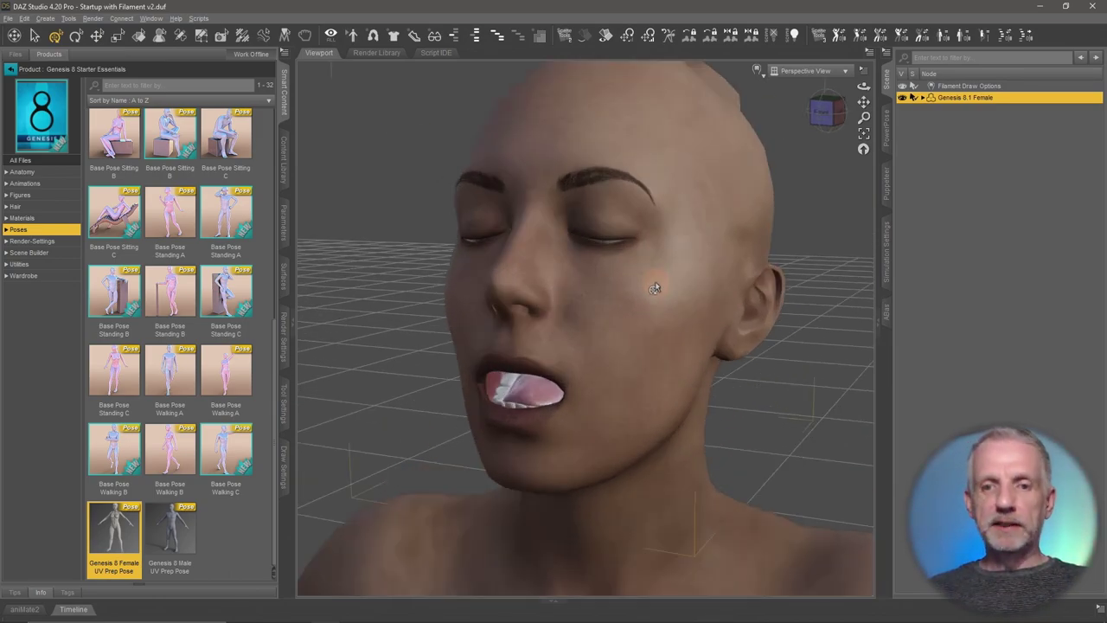
{"action": "key", "text": "ctrl+z"}
{"action": "key", "text": "ctrl+z"}
{"action": "key", "text": "ctrl+z"}
{"action": "key", "text": "ctrl+z"}
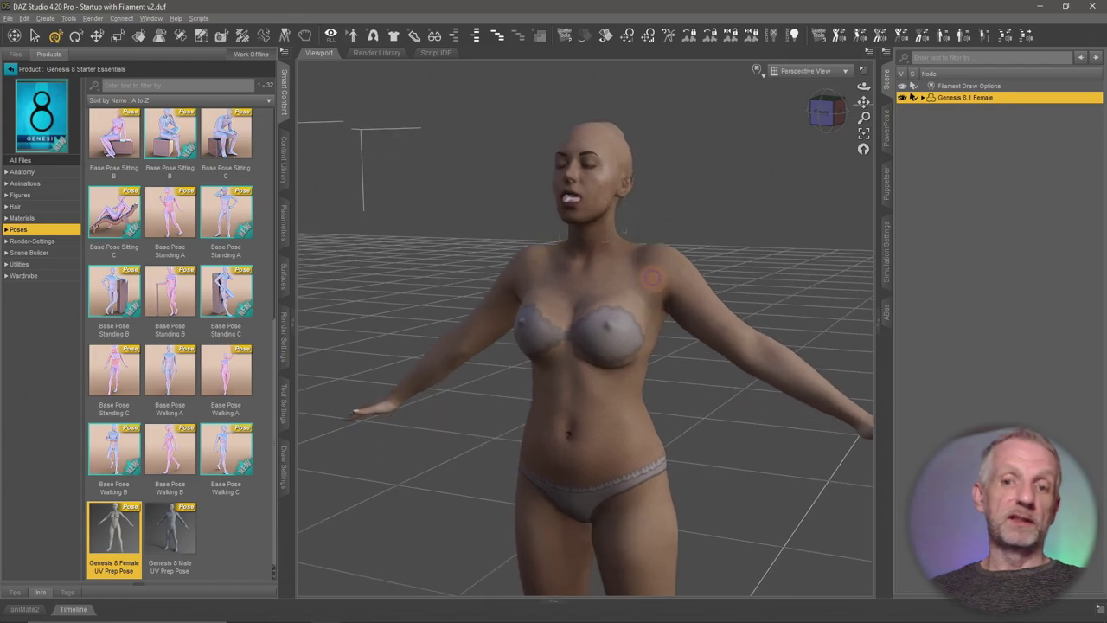
{"action": "key", "text": "ctrl+z"}
{"action": "key", "text": "ctrl+z"}
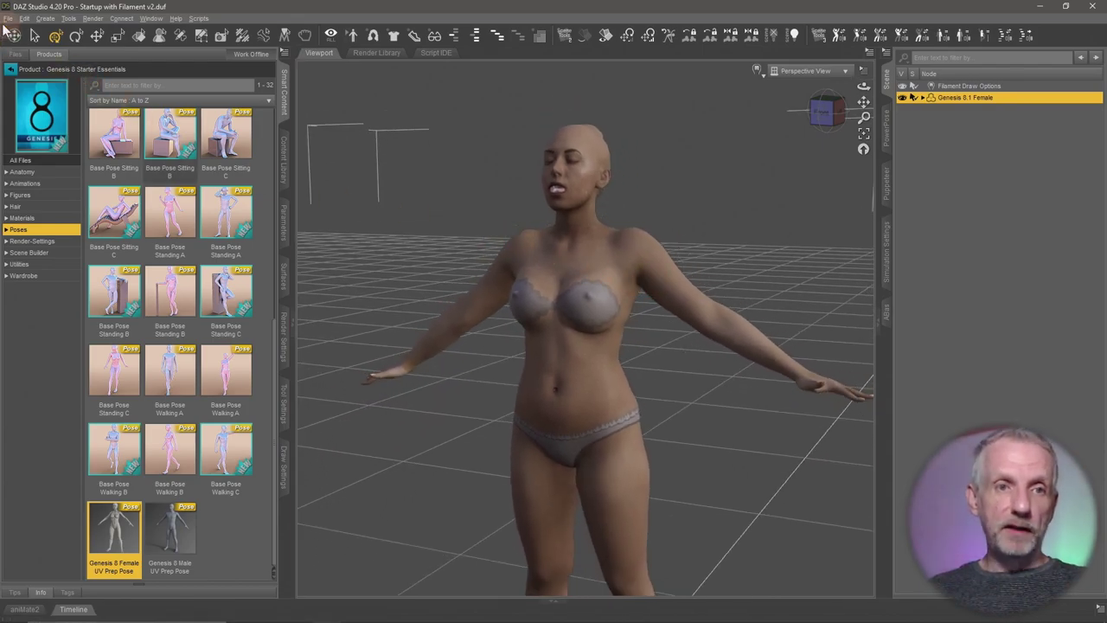
Start exporting the figure and create a 'Blender texture Painting' folder on the Desktop.
{"action": "left_click", "coordinate": [8, 18]}
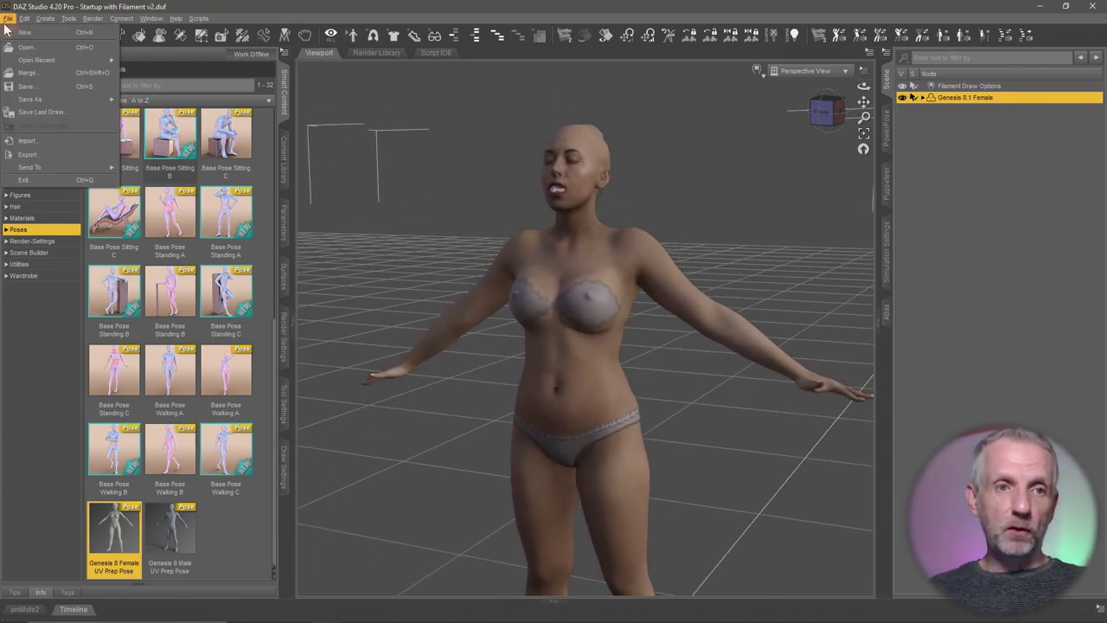
{"action": "left_click", "coordinate": [87, 152]}
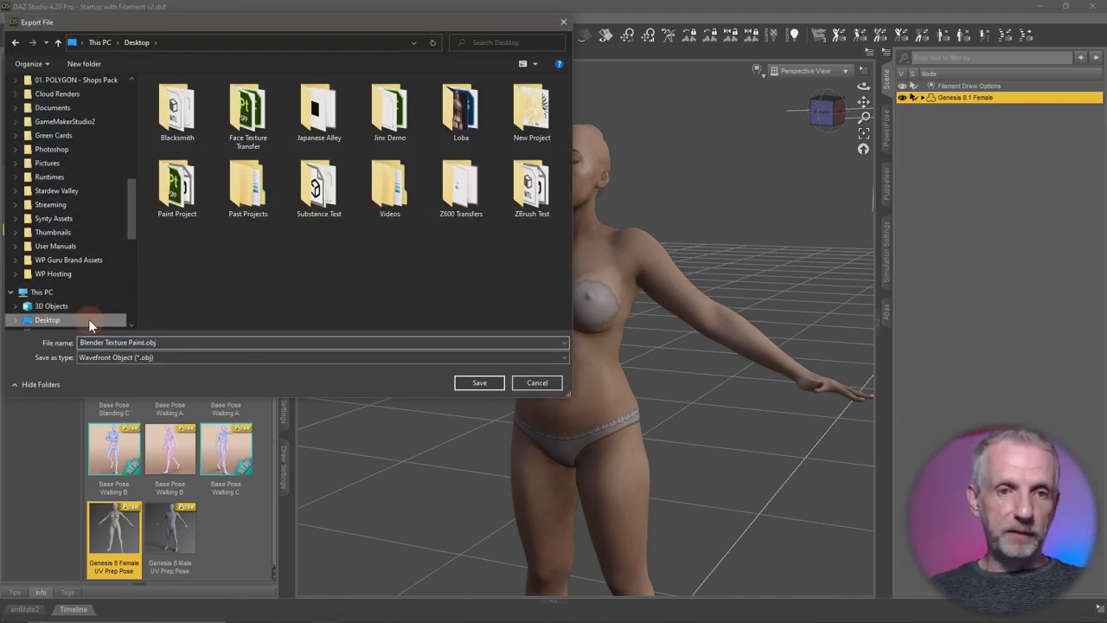
{"action": "right_click", "coordinate": [265, 258]}
{"action": "mouse_move", "coordinate": [354, 451]}
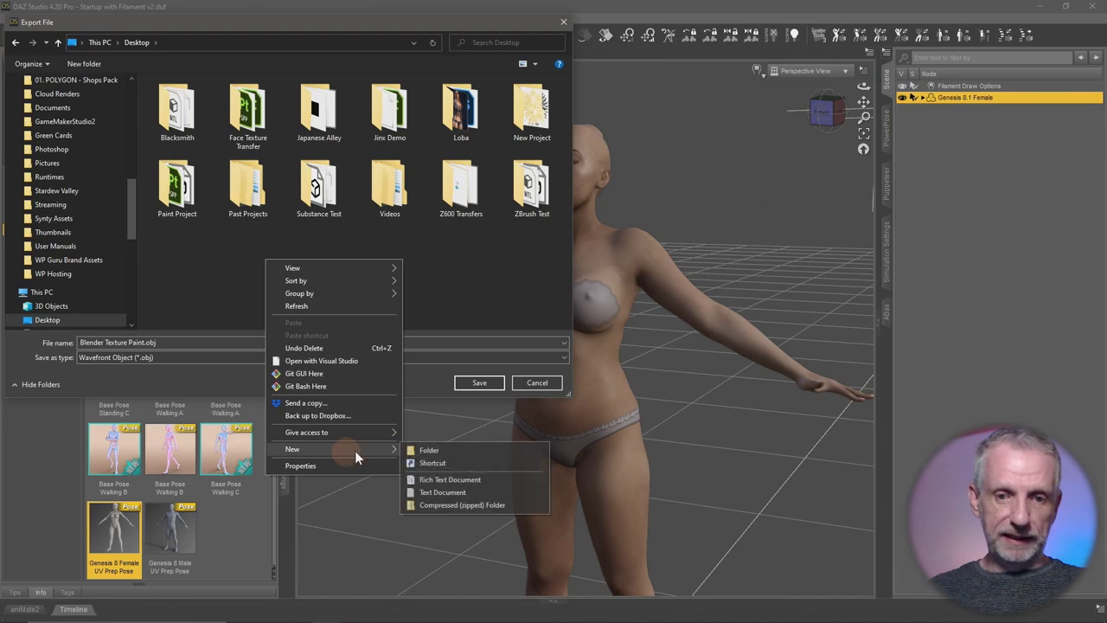
{"action": "left_click", "coordinate": [429, 450]}
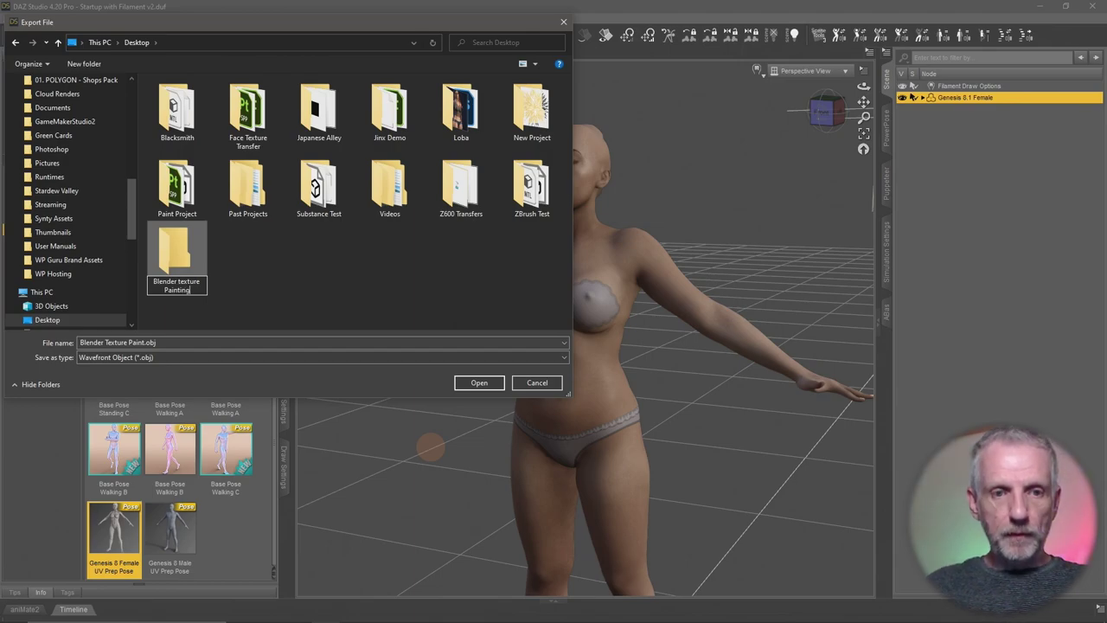
{"action": "key", "text": "Return"}
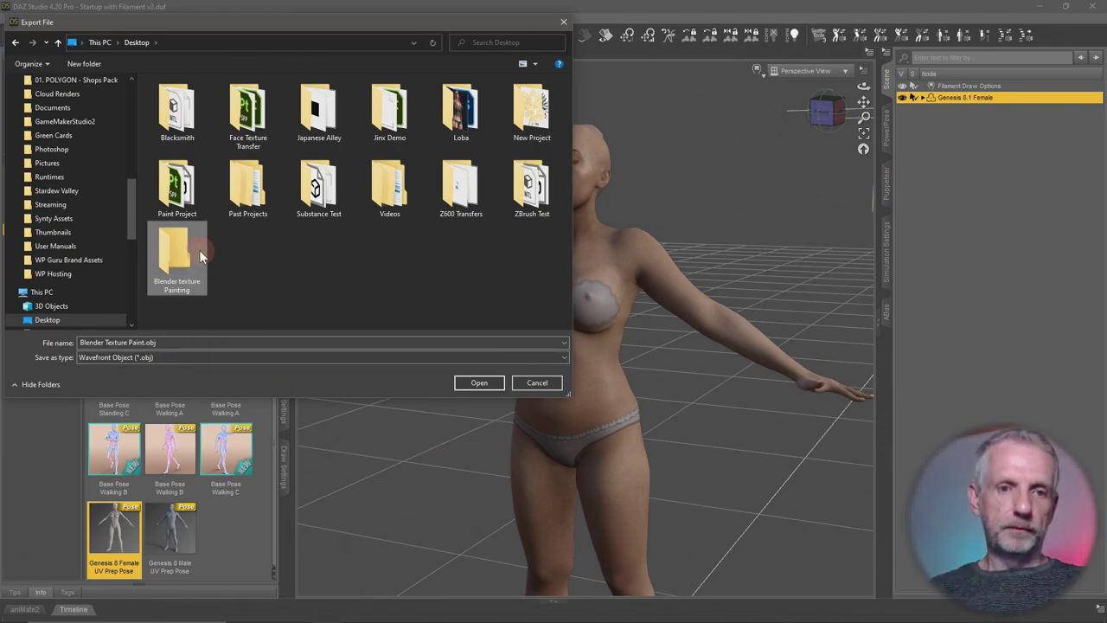
Open the new folder and name the export file Anneli.
{"action": "double_click", "coordinate": [199, 250]}
{"action": "left_click", "coordinate": [223, 342]}
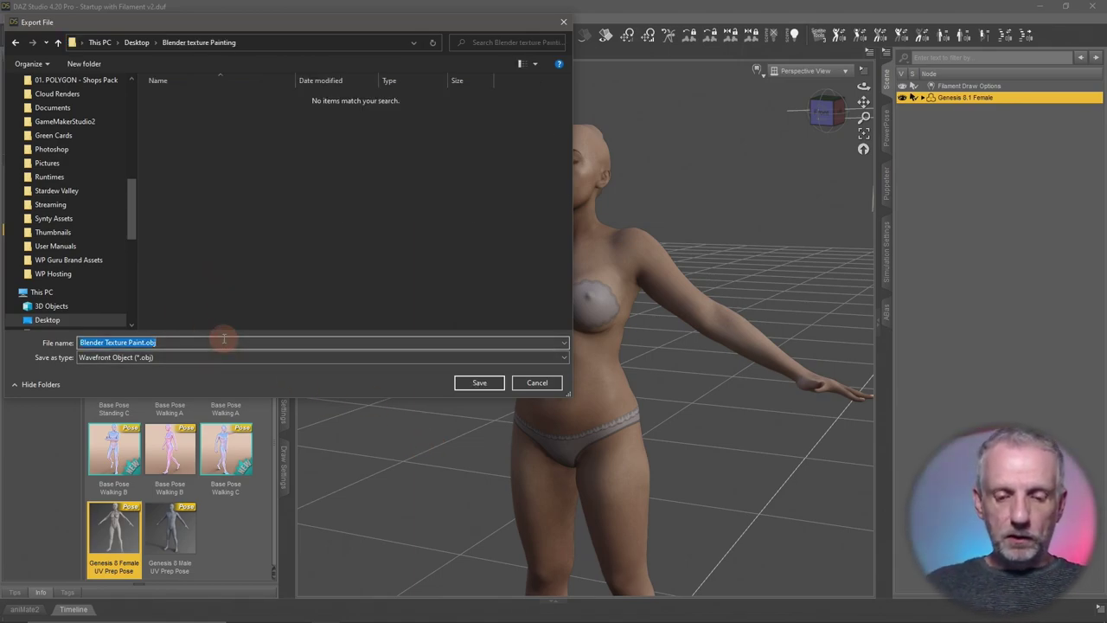
{"action": "type", "text": "Anneli"}
{"action": "key", "text": "Return"}
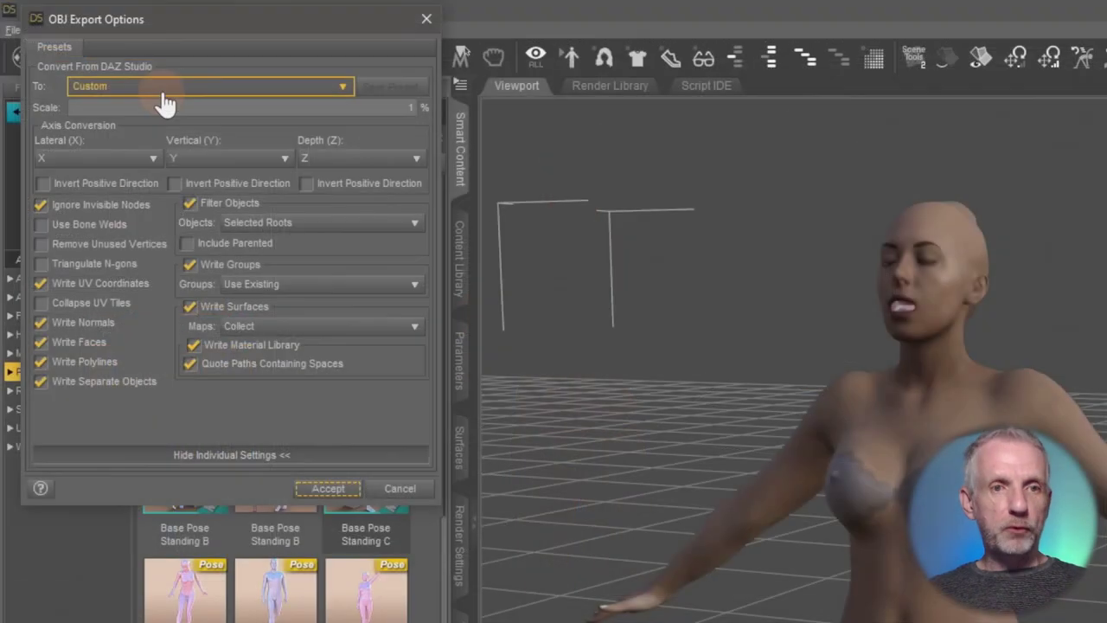
Choose the DAZ Studio 1 unit = 1cm preset and set Scale to 1%.
{"action": "left_click", "coordinate": [100, 63]}
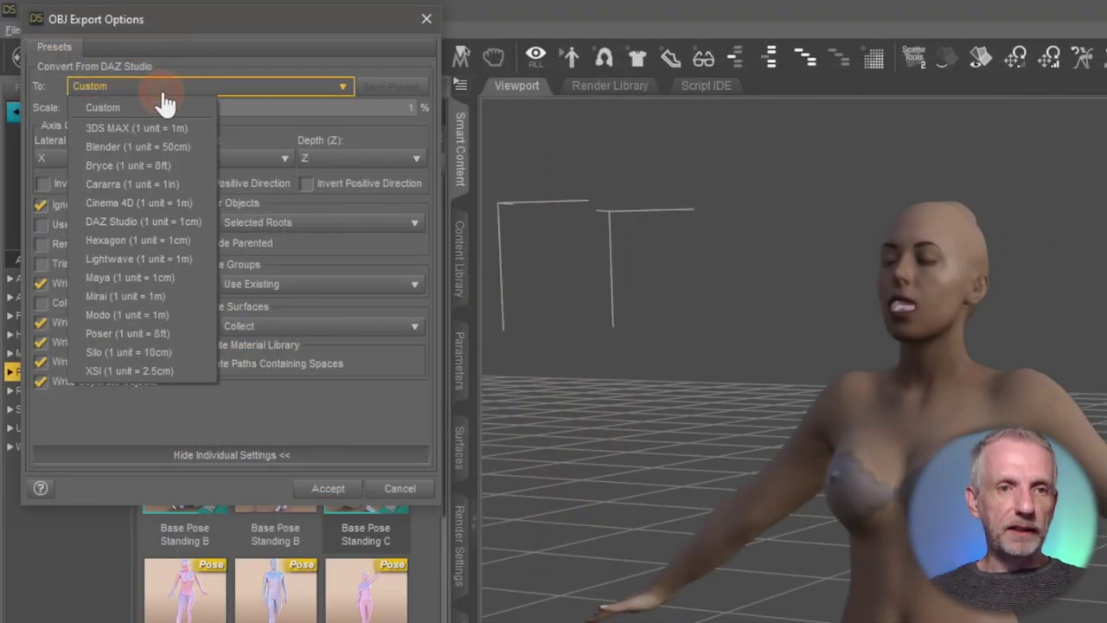
{"action": "left_click", "coordinate": [161, 220]}
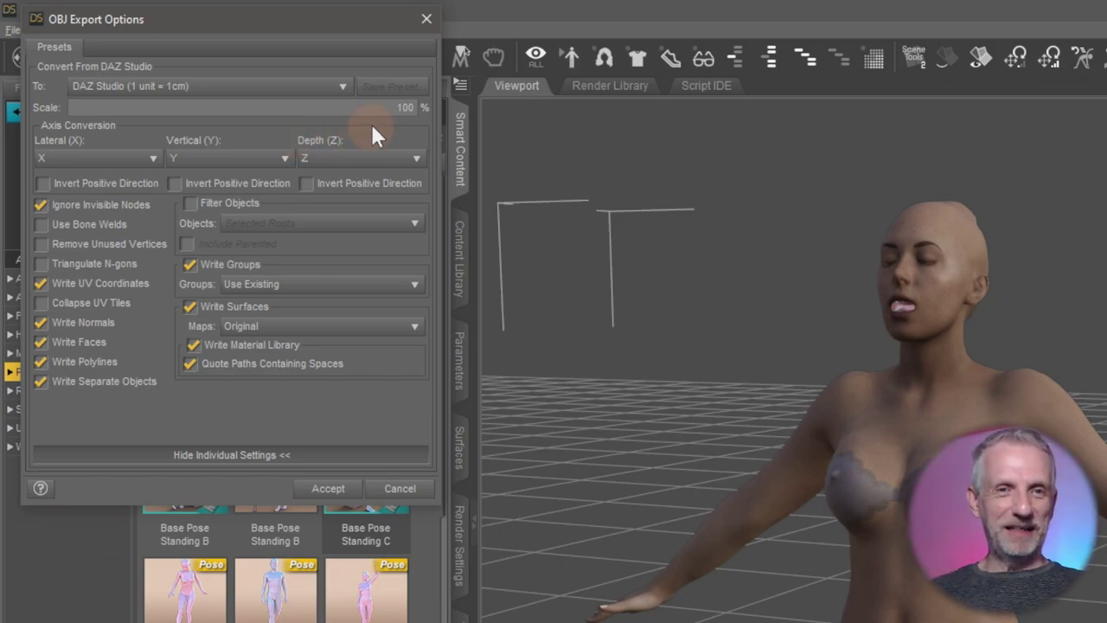
{"action": "left_click_drag", "start_coordinate": [381, 111], "coordinate": [442, 111]}
{"action": "type", "text": "1"}
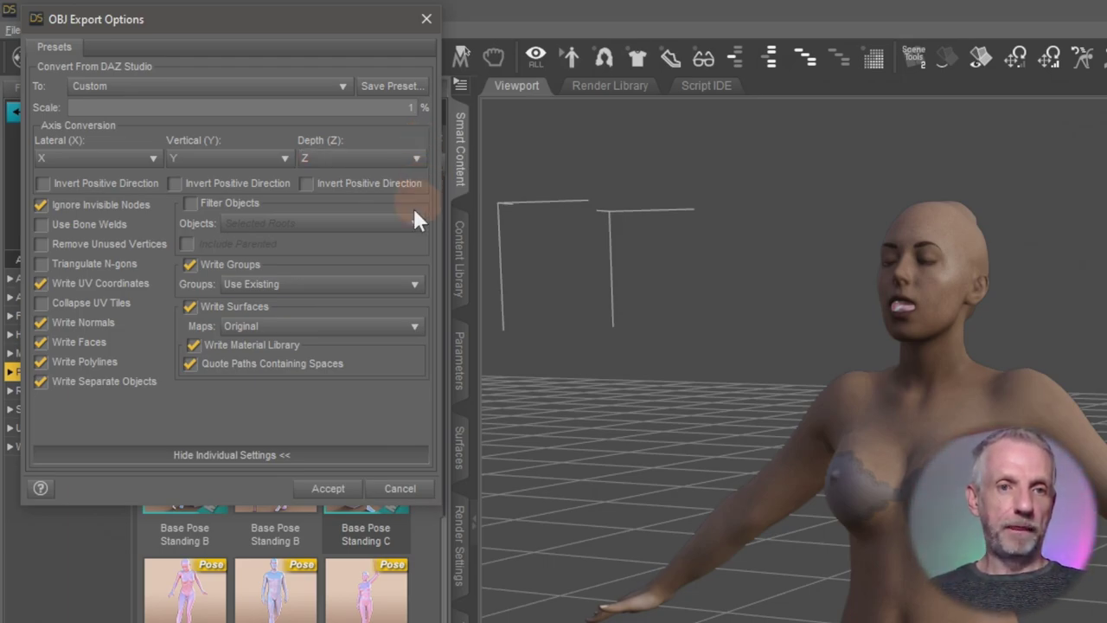
Enable Filter Objects with Selected Roots, set Maps to Collect, and accept the export.
{"action": "left_click", "coordinate": [188, 204]}
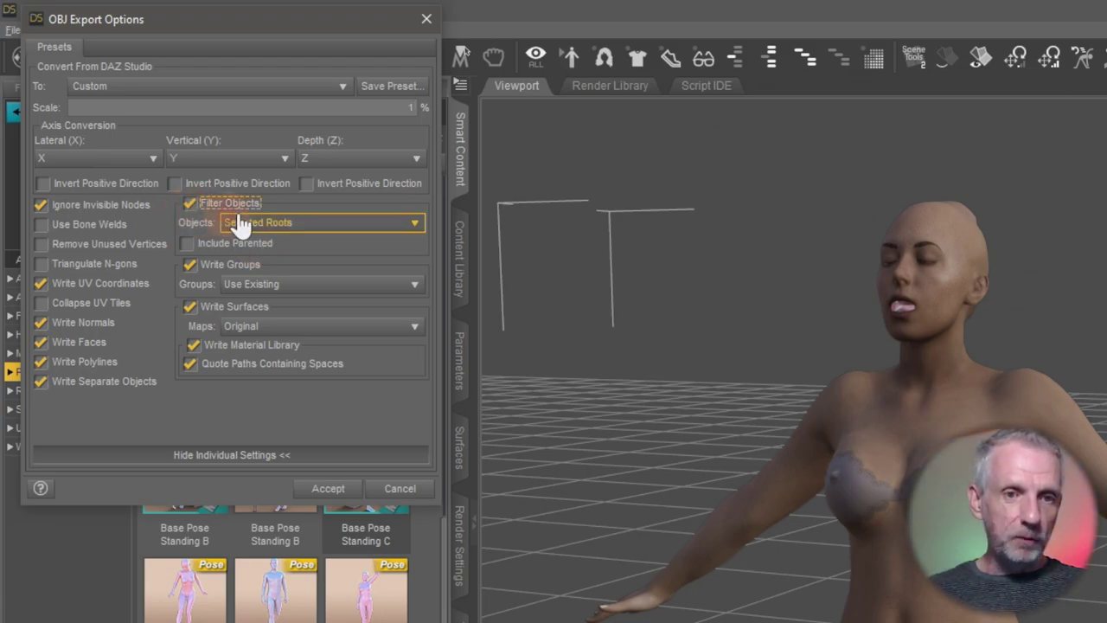
{"action": "left_click", "coordinate": [326, 226]}
{"action": "left_click", "coordinate": [325, 227]}
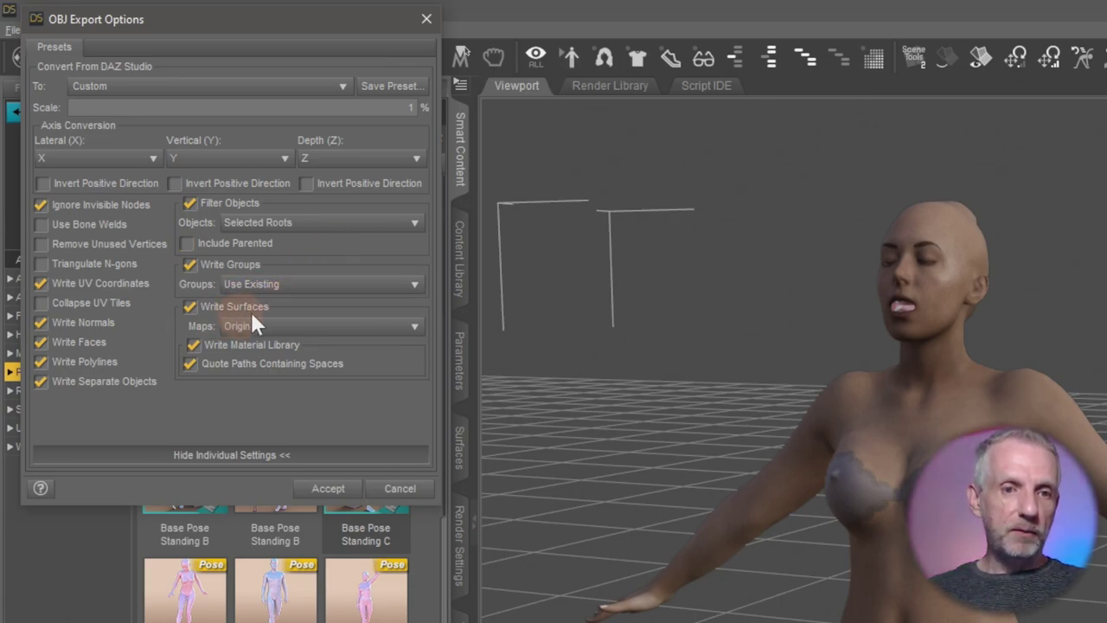
{"action": "left_click", "coordinate": [302, 328]}
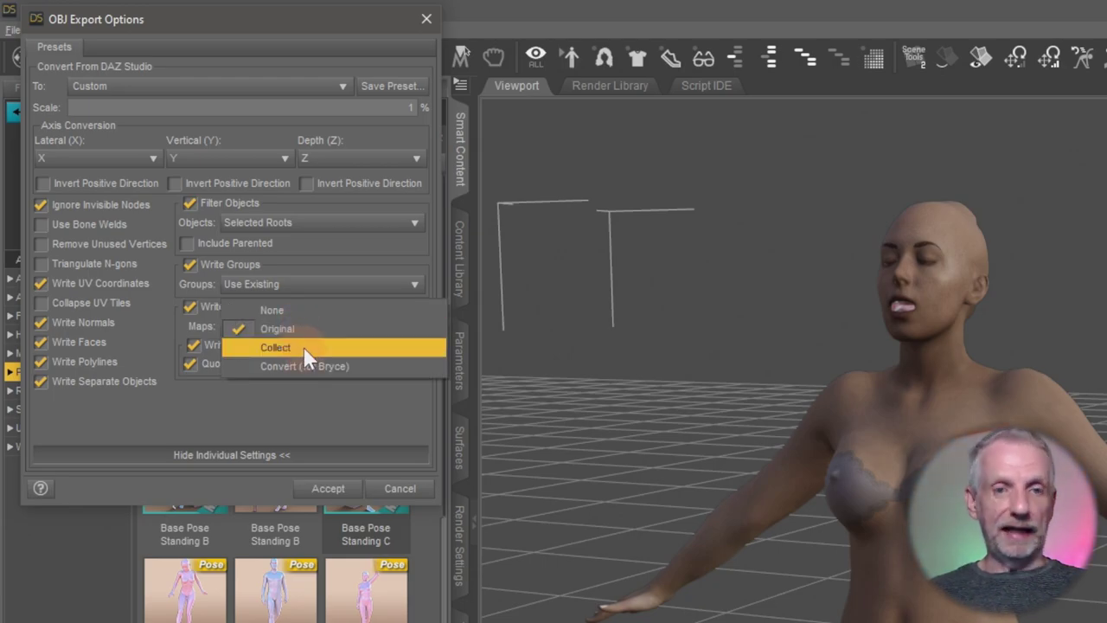
{"action": "left_click", "coordinate": [307, 356]}
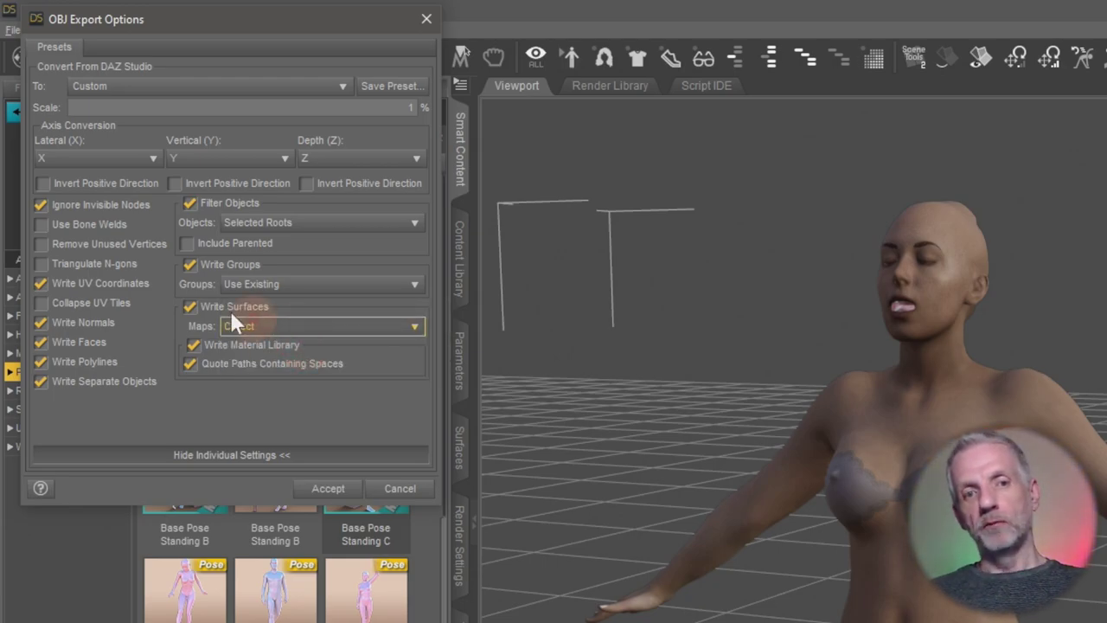
{"action": "left_click", "coordinate": [325, 370]}
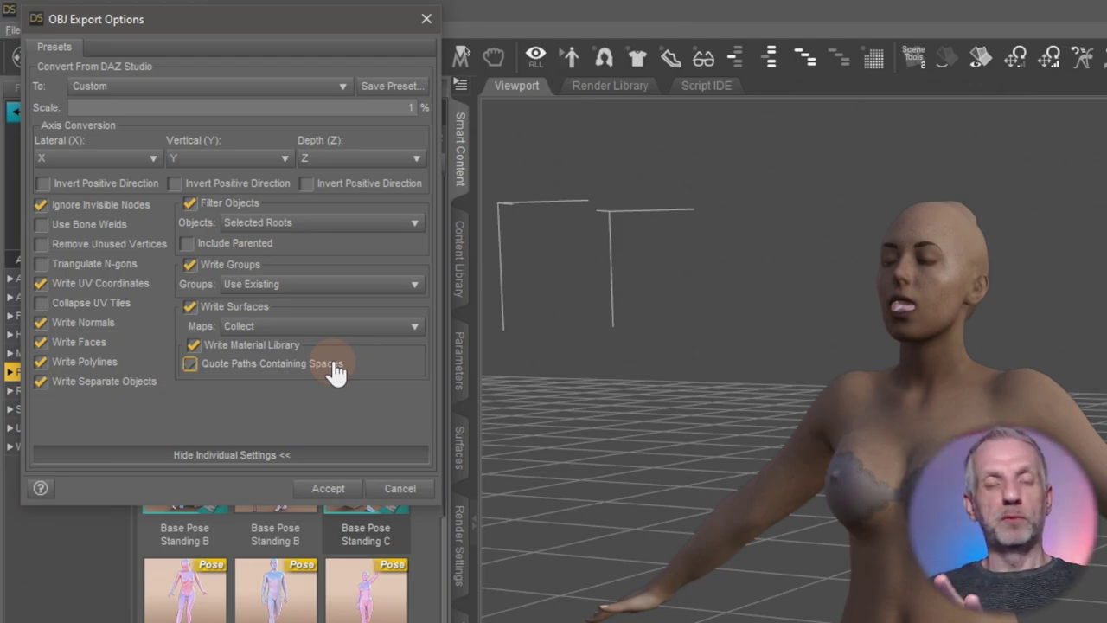
{"action": "left_click", "coordinate": [327, 488]}
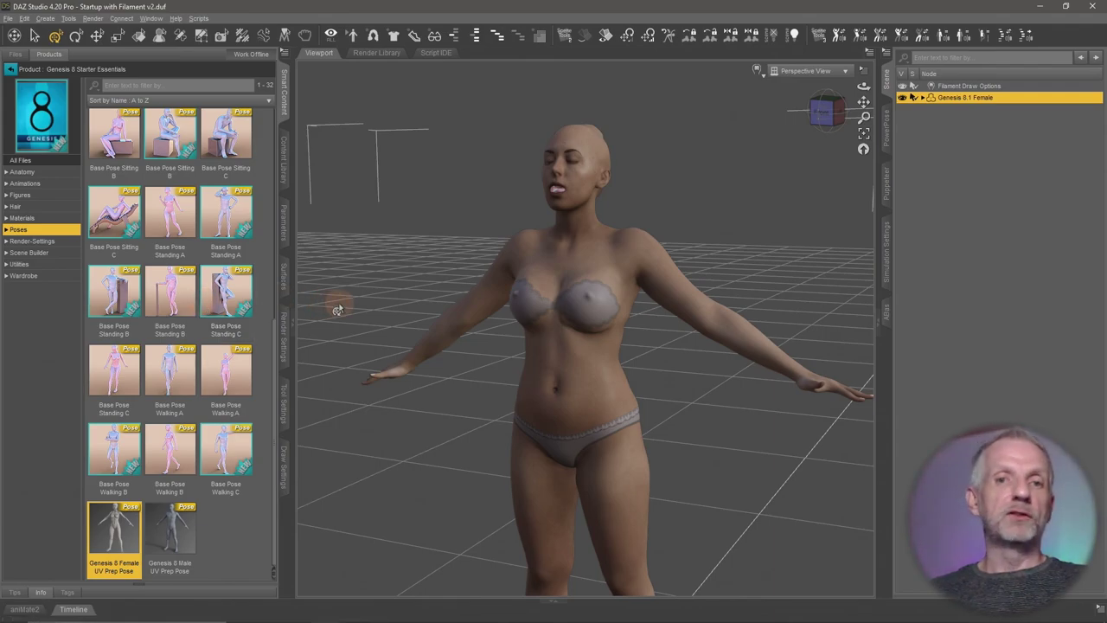
Switch to Blender, dismiss the splash screen and delete the default cube.
{"action": "key", "text": "alt+Tab"}
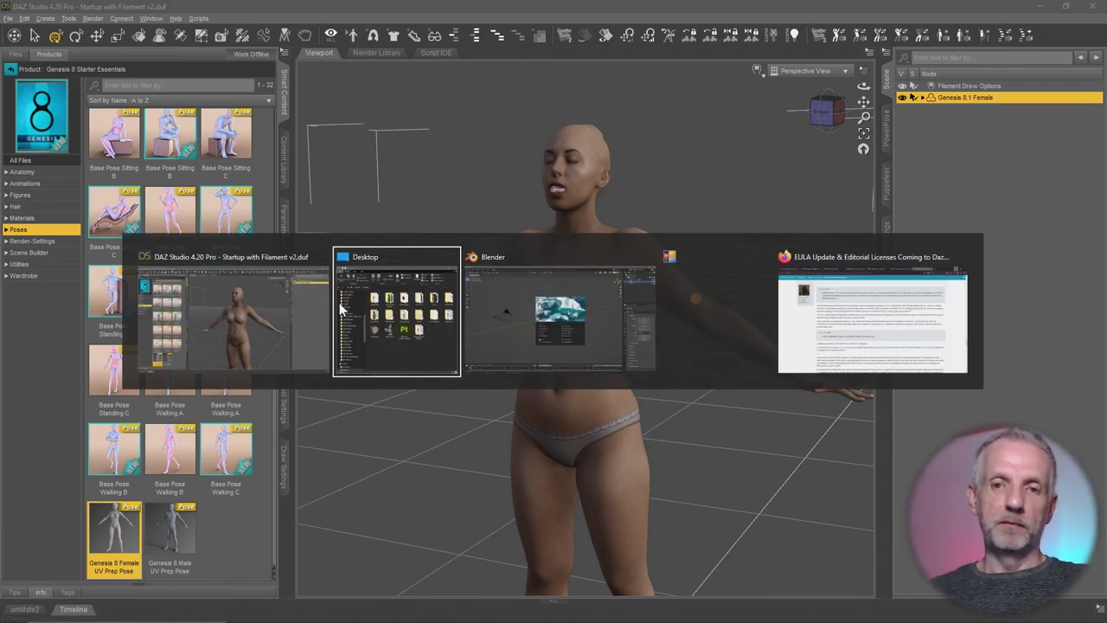
{"action": "key", "text": "alt+Tab"}
{"action": "key", "text": "Tab"}
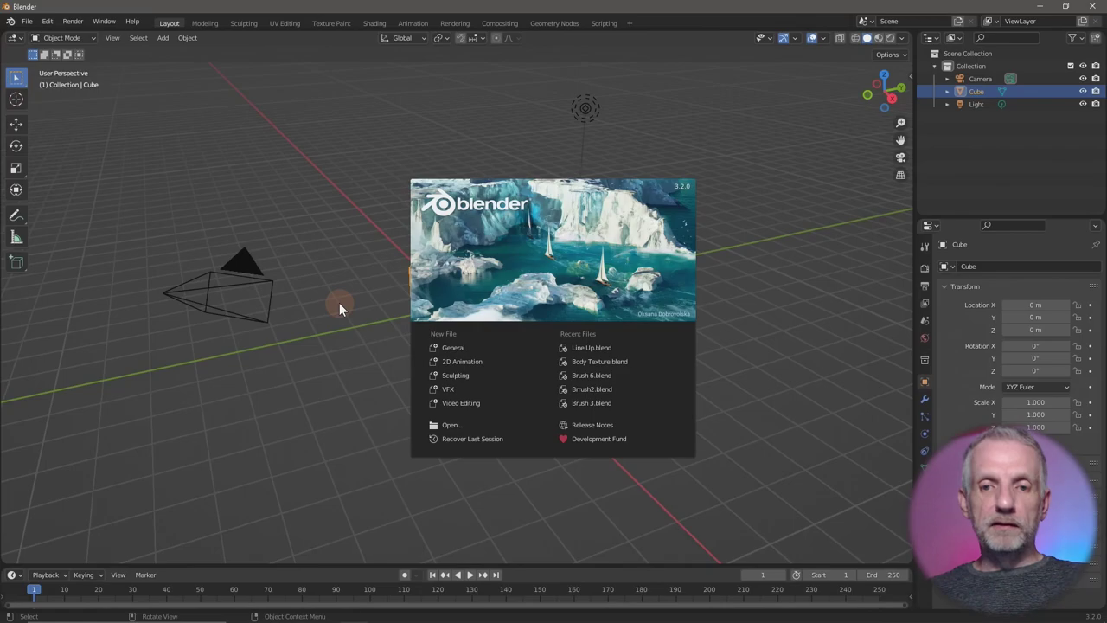
{"action": "left_click", "coordinate": [573, 287]}
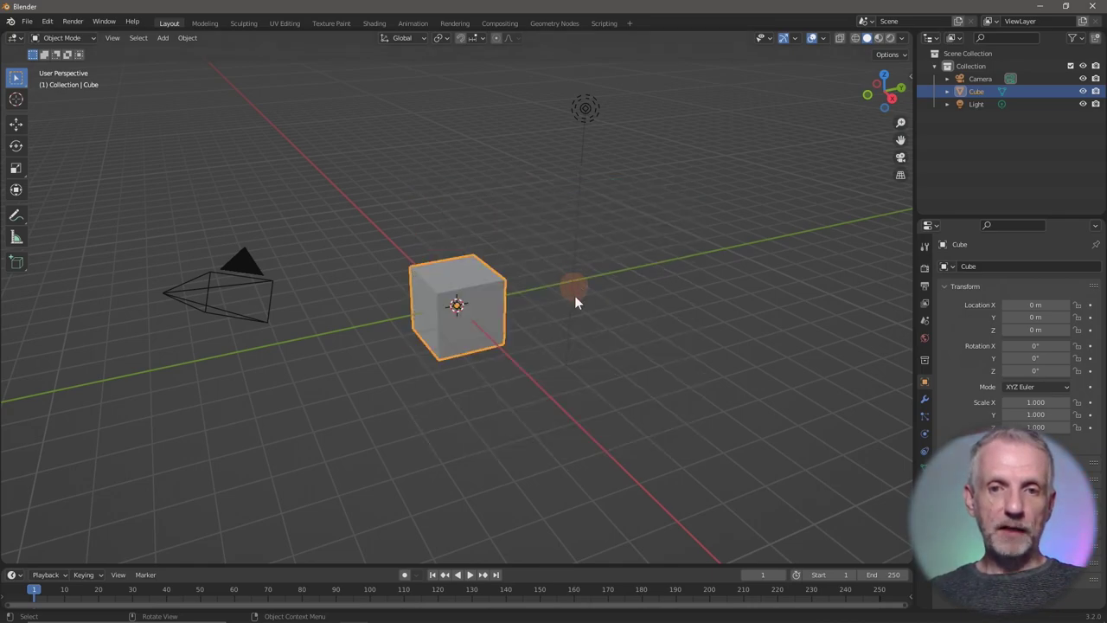
{"action": "key", "text": "Delete"}
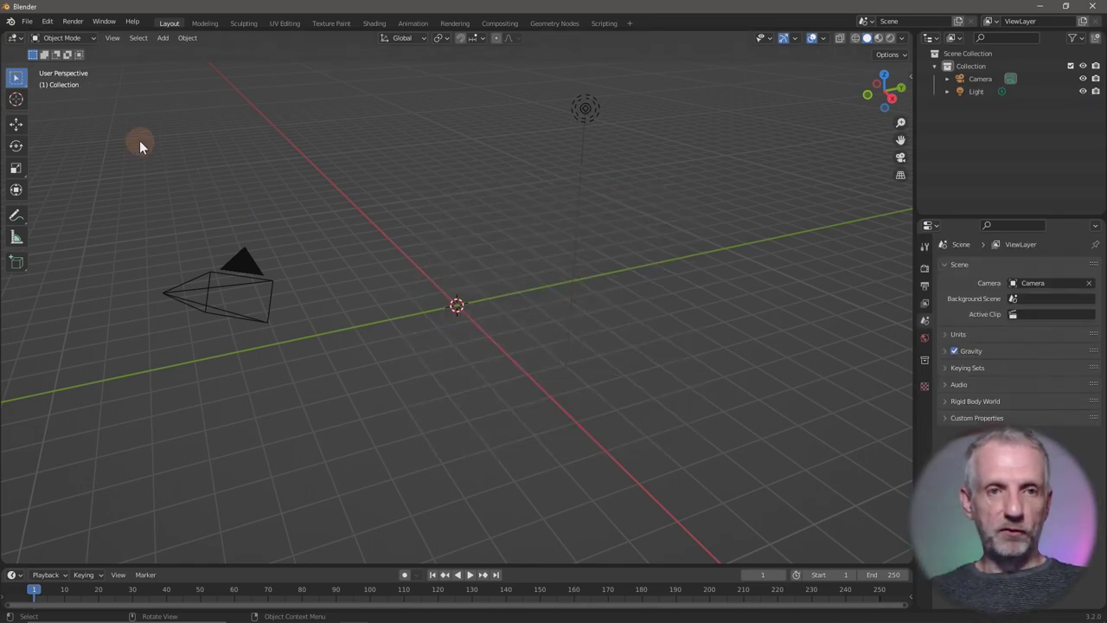
Import Anneli.obj from the Blender texture Painting folder with Keep Vert Order enabled.
{"action": "left_click", "coordinate": [33, 23]}
{"action": "mouse_move", "coordinate": [83, 193]}
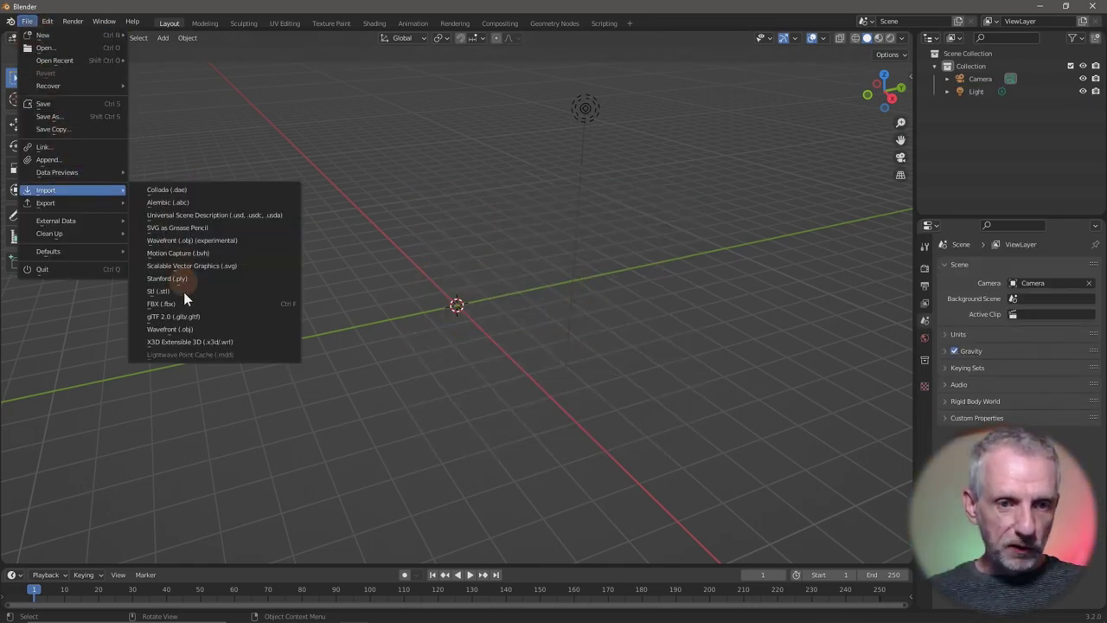
{"action": "left_click", "coordinate": [192, 326]}
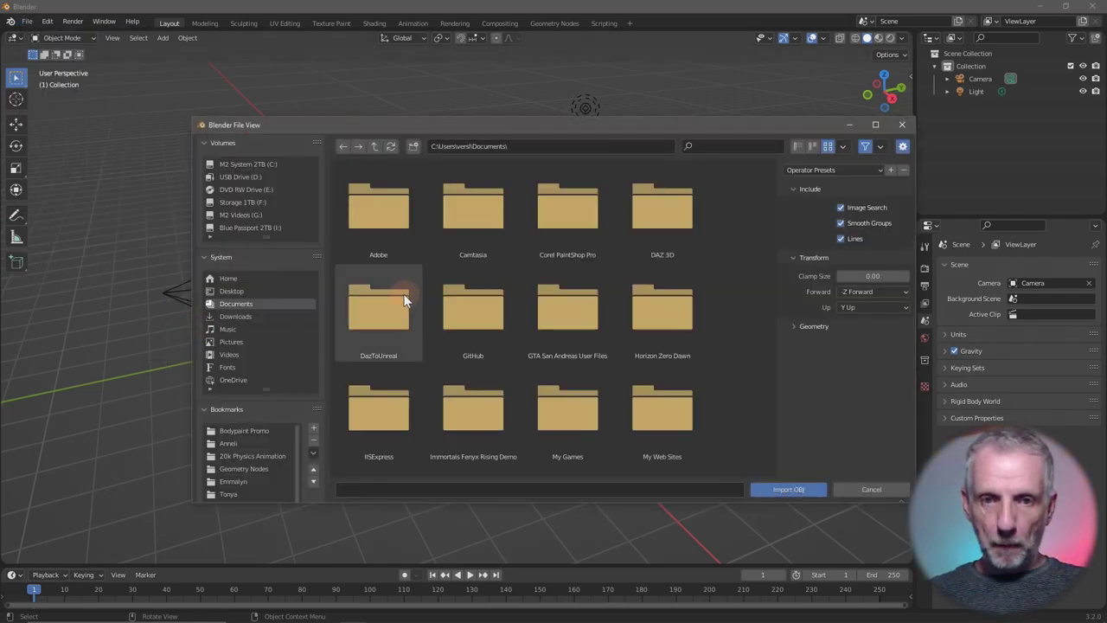
{"action": "left_click", "coordinate": [240, 295]}
{"action": "left_click", "coordinate": [486, 245]}
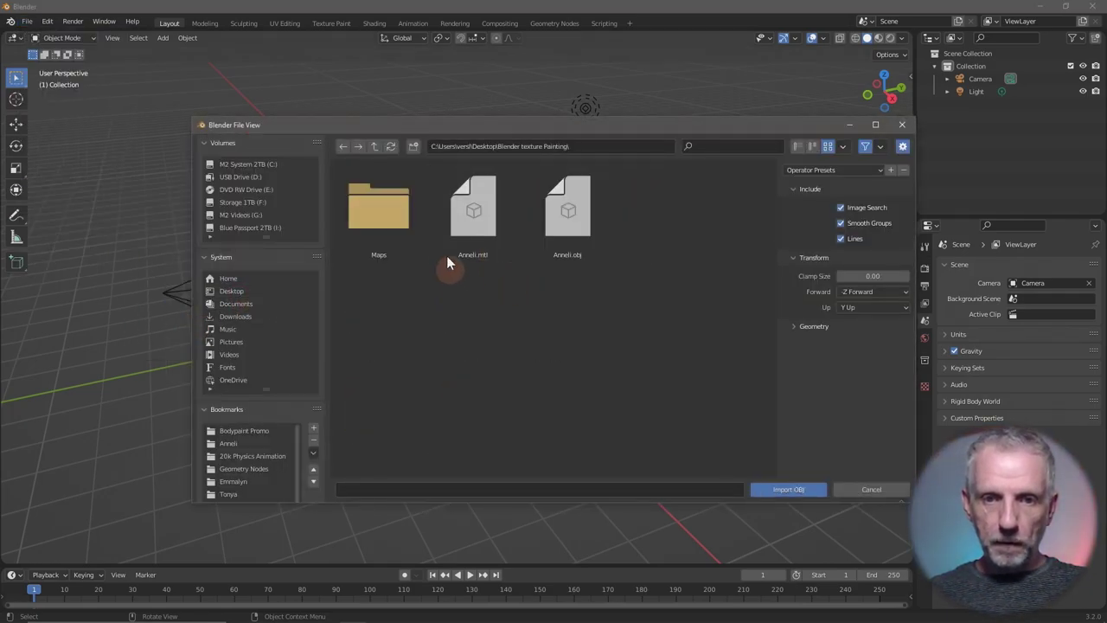
{"action": "left_click", "coordinate": [572, 228]}
{"action": "left_click", "coordinate": [796, 330]}
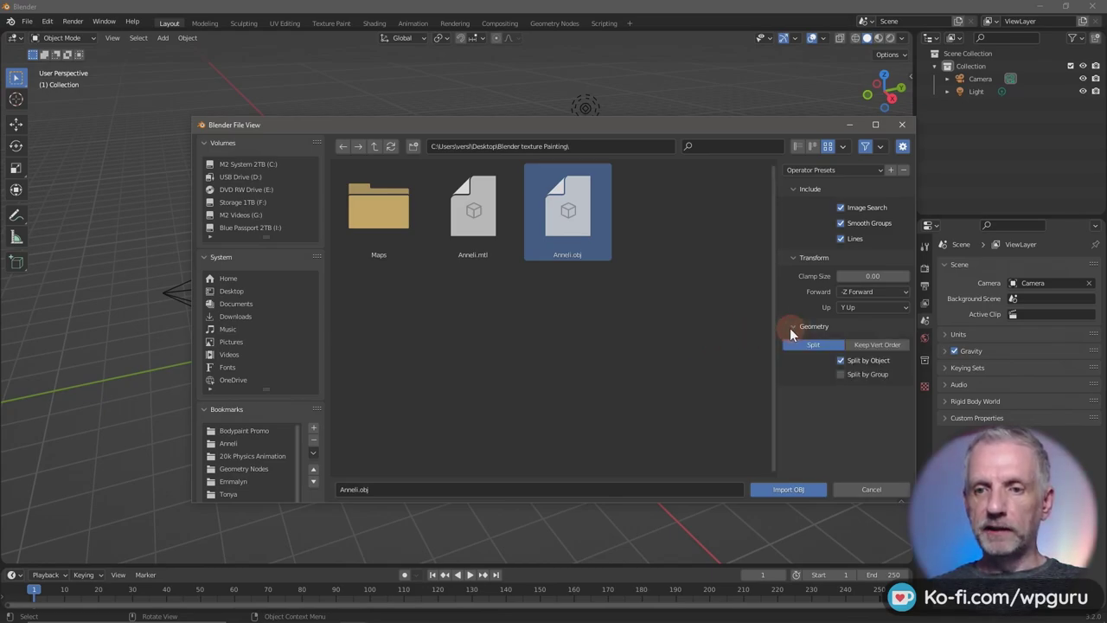
{"action": "left_click", "coordinate": [876, 344]}
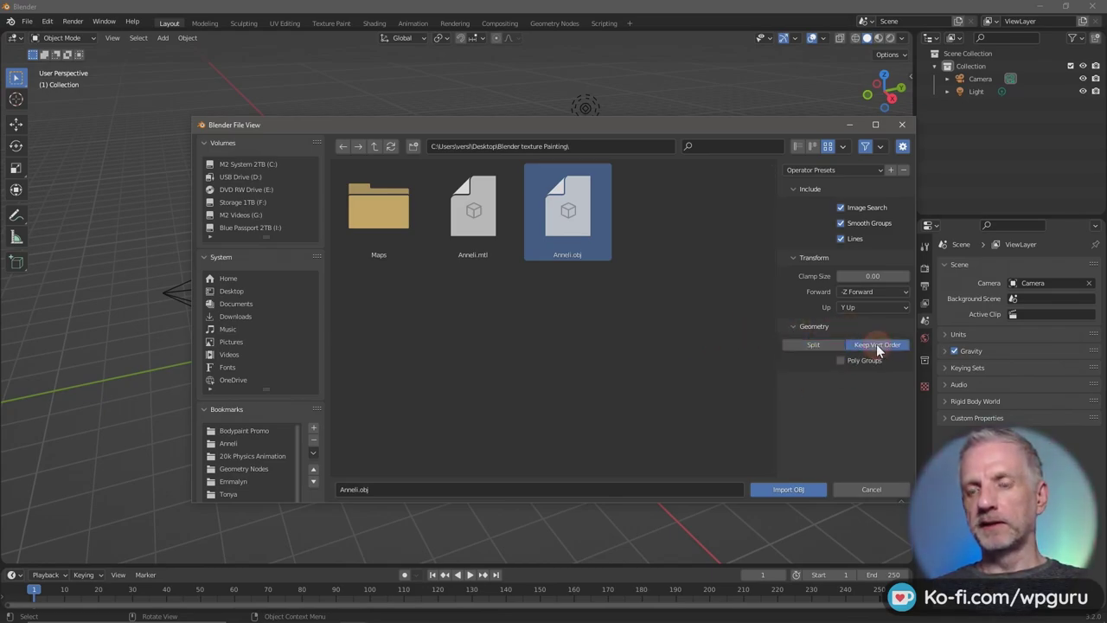
{"action": "left_click", "coordinate": [802, 489]}
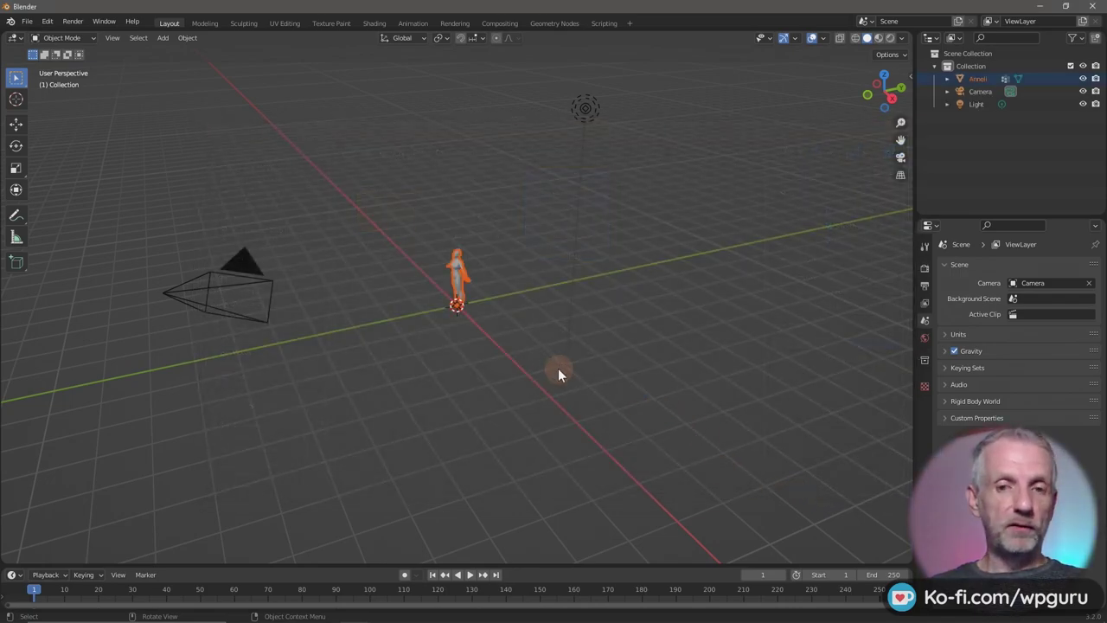
Frame the figure, orbit to its front, and switch to Material Preview shading.
{"action": "key", "text": "KP_Decimal"}
{"action": "middle_click_drag", "start_coordinate": [421, 342], "coordinate": [494, 326]}
{"action": "scroll", "coordinate": [494, 326], "scroll_direction": "up", "scroll_amount": 5}
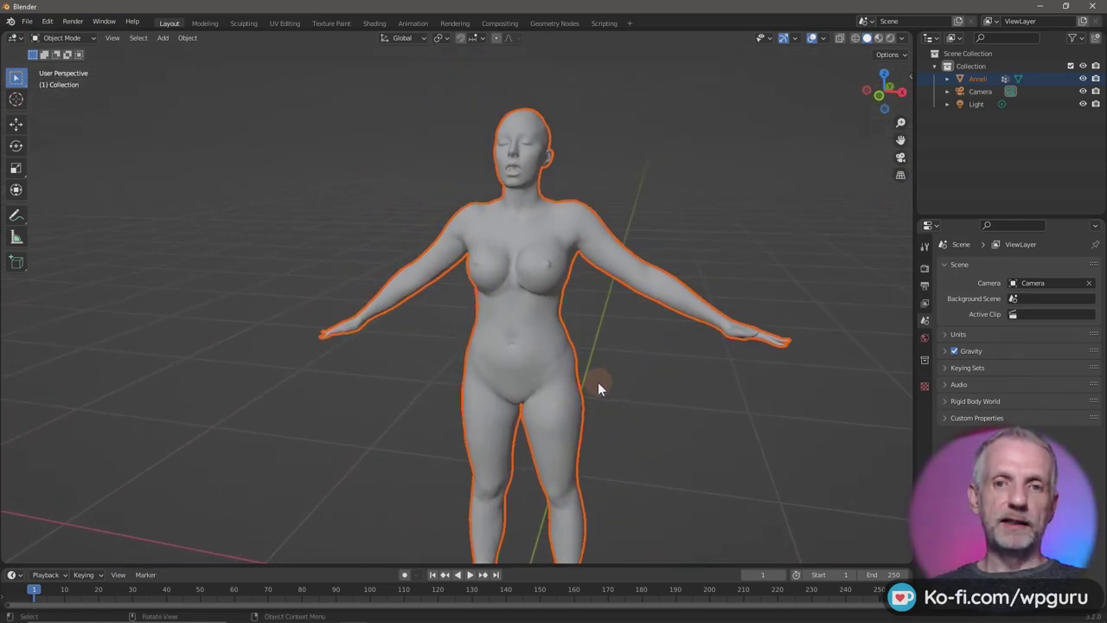
{"action": "middle_click_drag", "start_coordinate": [598, 383], "coordinate": [550, 355]}
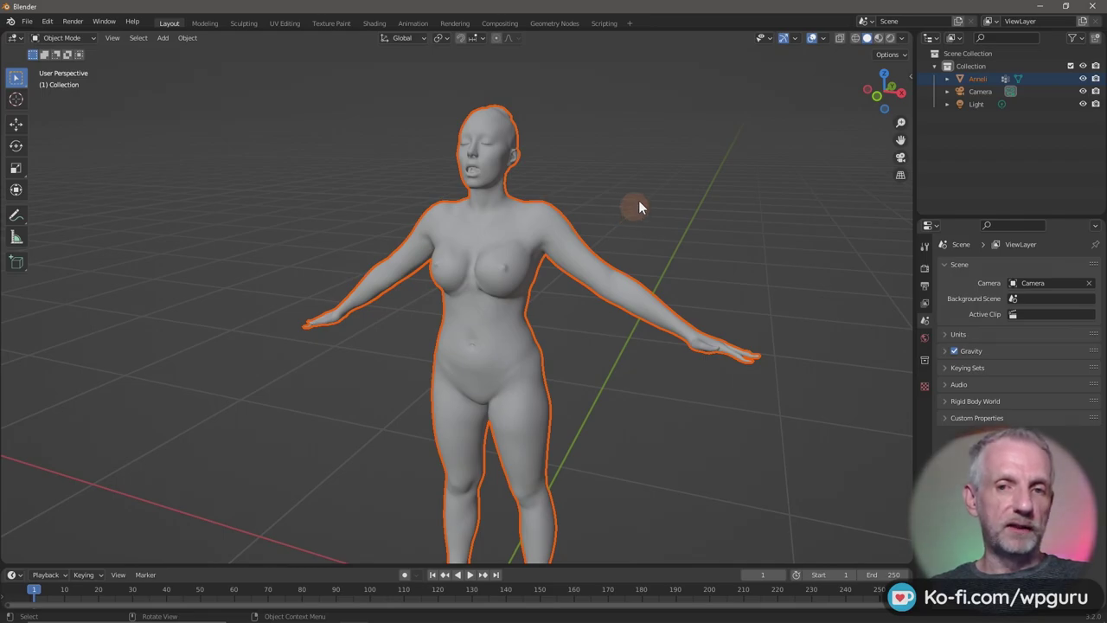
{"action": "left_click", "coordinate": [879, 37]}
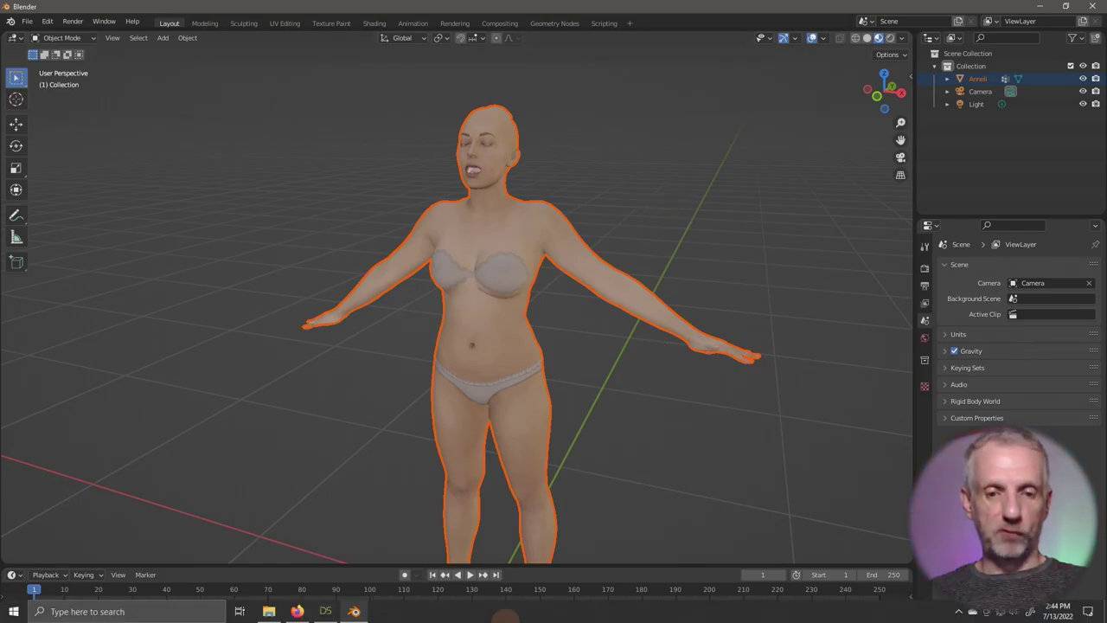
{"action": "left_click", "coordinate": [269, 611]}
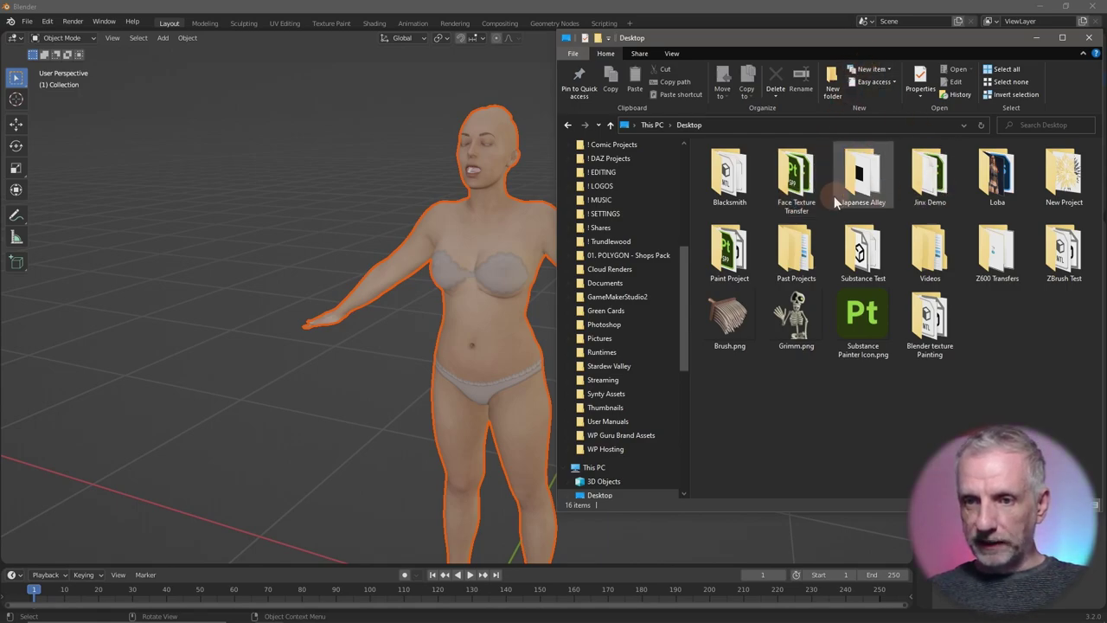
{"action": "double_click", "coordinate": [932, 322]}
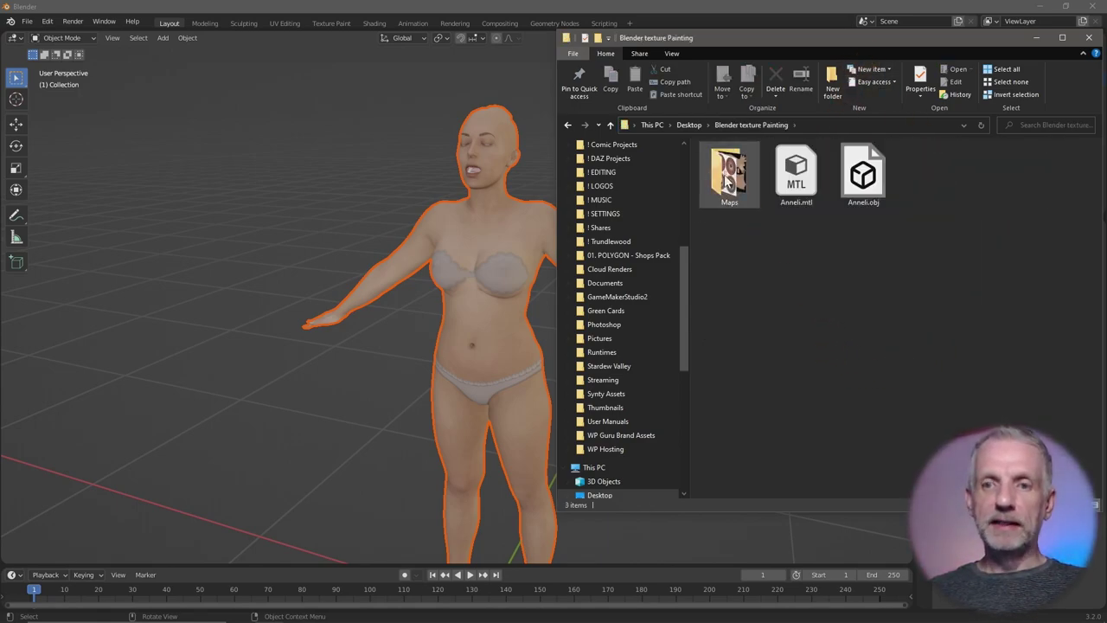
{"action": "left_click", "coordinate": [733, 177]}
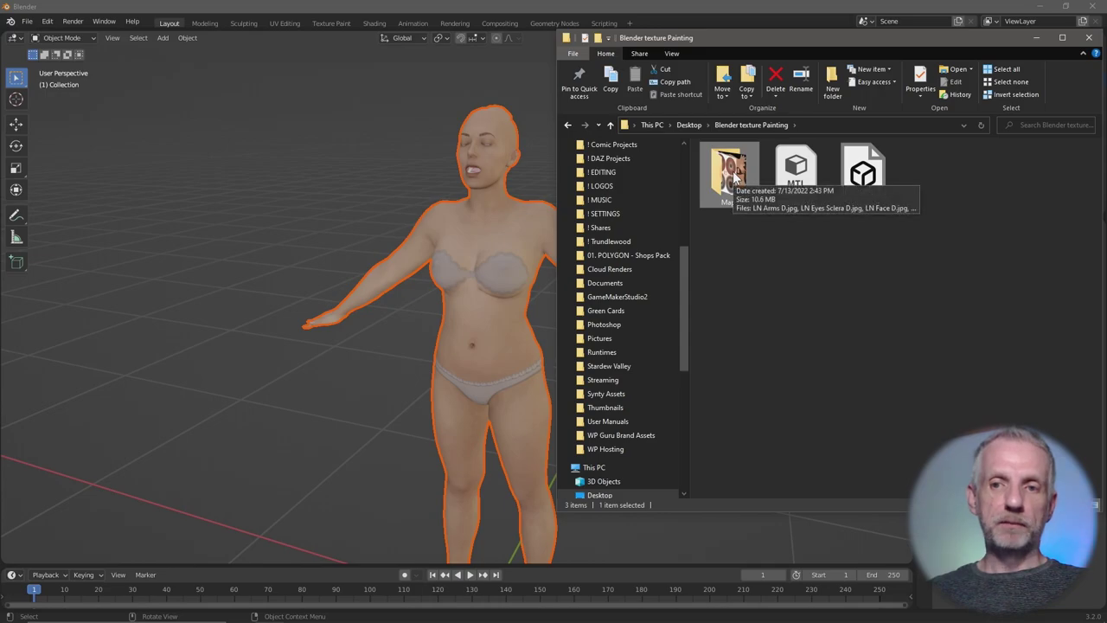
{"action": "double_click", "coordinate": [735, 177]}
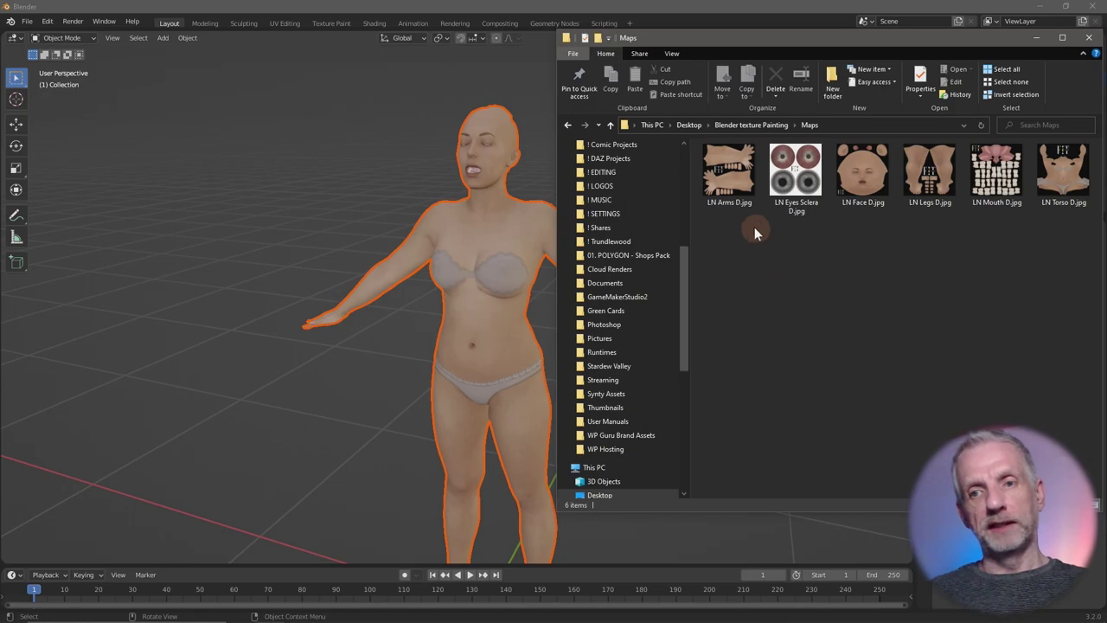
{"action": "left_click", "coordinate": [734, 179]}
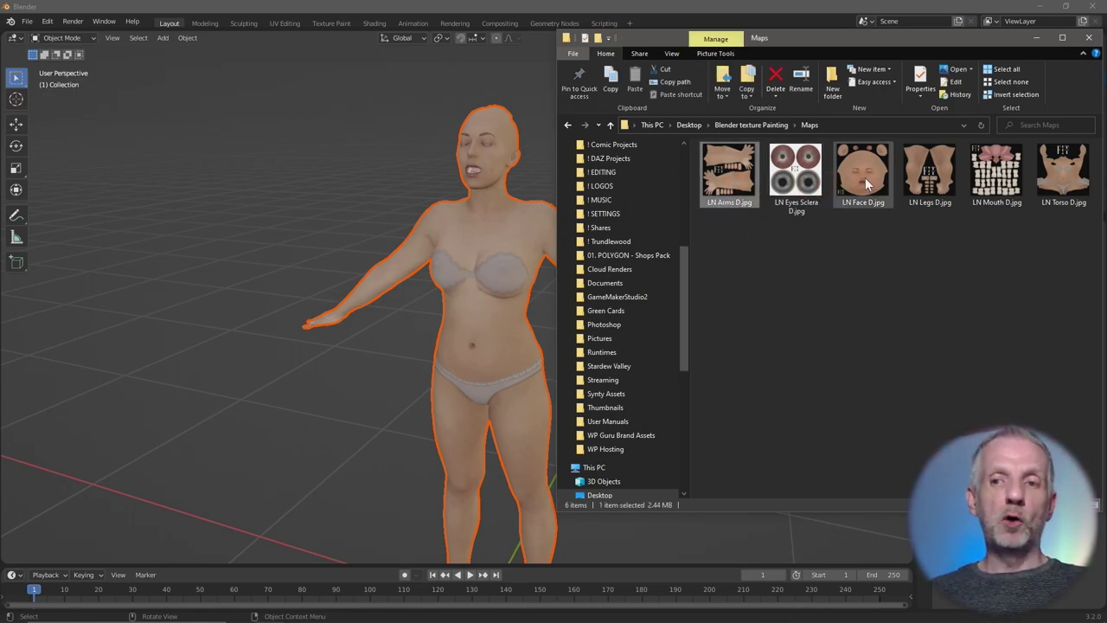
{"action": "left_click", "coordinate": [864, 177]}
{"action": "left_click", "coordinate": [916, 185]}
{"action": "left_click", "coordinate": [1061, 177]}
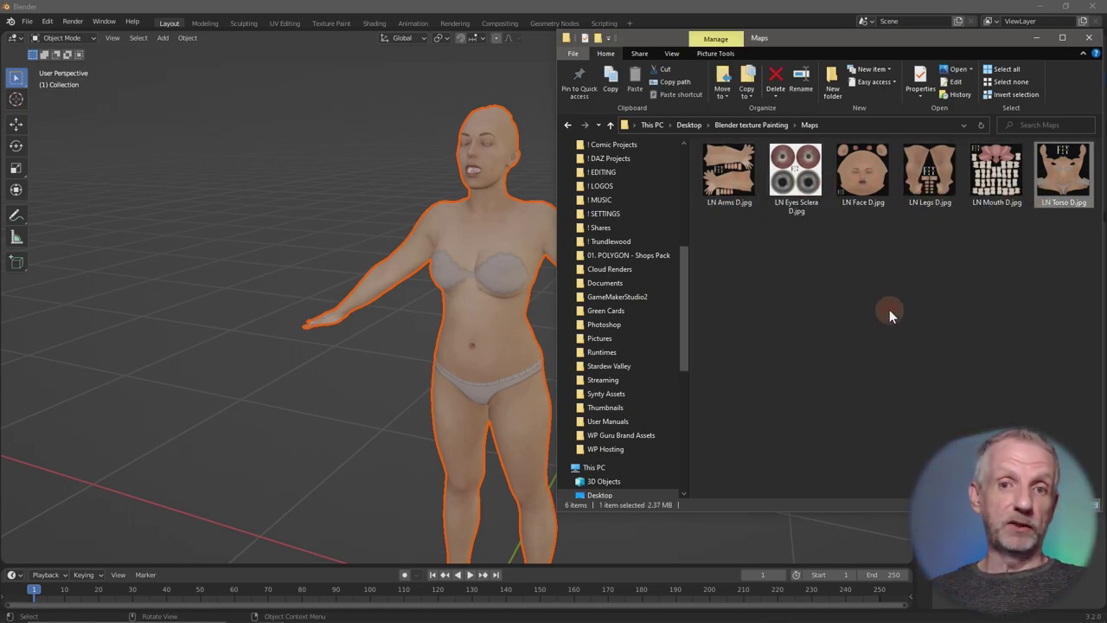
{"action": "left_click", "coordinate": [579, 7]}
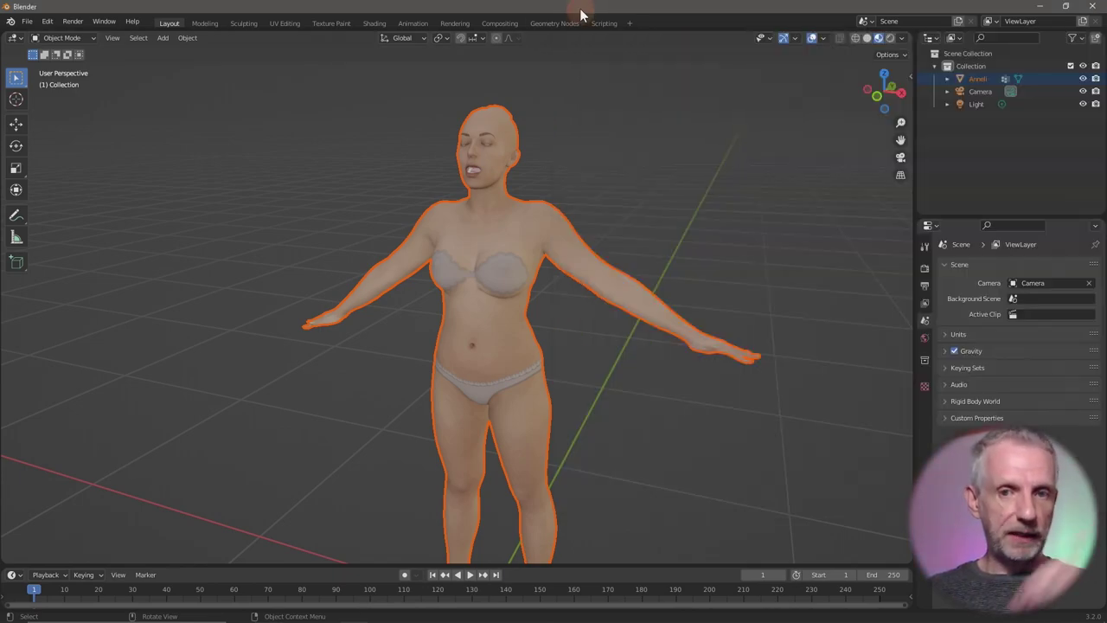
Deselect everything, then select the Anneli figure in Object Mode and adjust the view.
{"action": "left_click", "coordinate": [676, 183]}
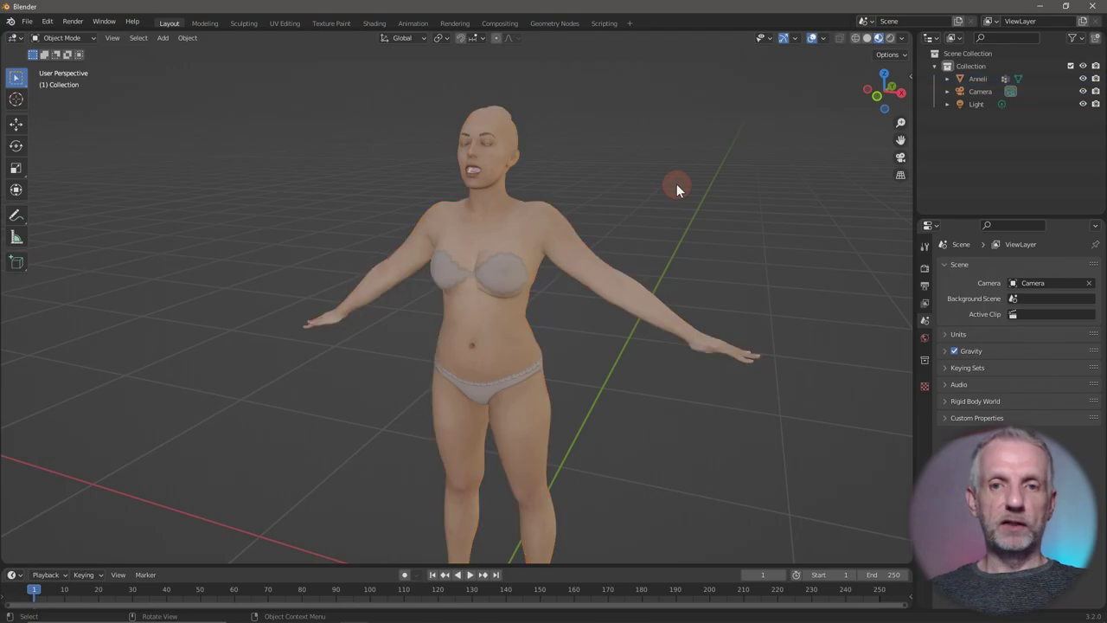
{"action": "left_click", "coordinate": [516, 241]}
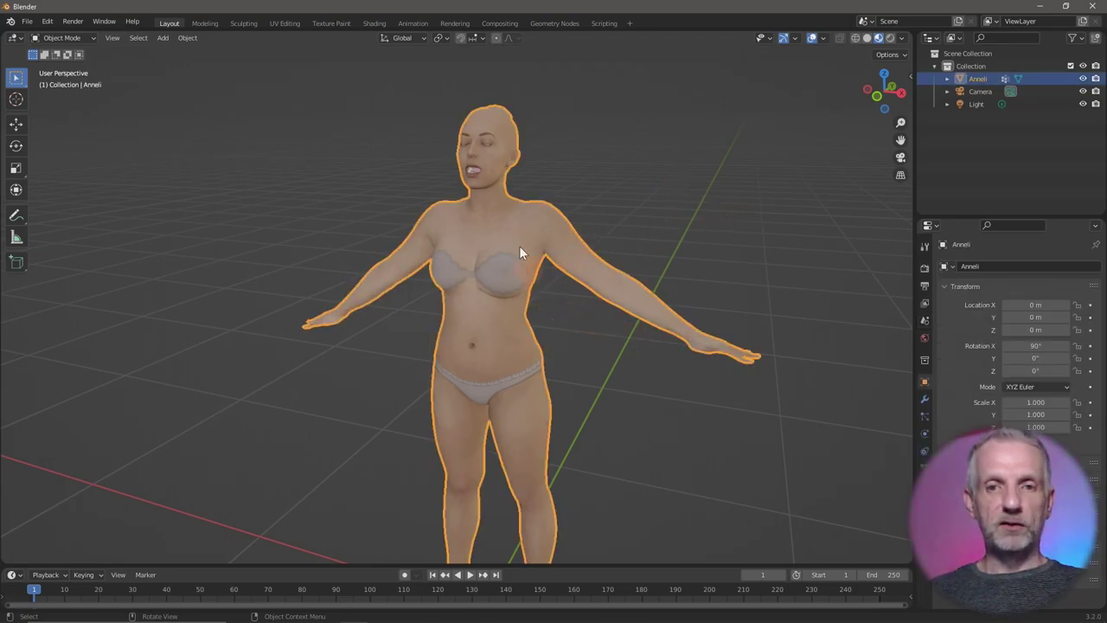
{"action": "middle_click_drag", "start_coordinate": [635, 252], "coordinate": [637, 303]}
{"action": "scroll", "coordinate": [588, 232], "scroll_direction": "up", "scroll_amount": 3}
{"action": "scroll", "coordinate": [614, 307], "scroll_direction": "down", "scroll_amount": 3}
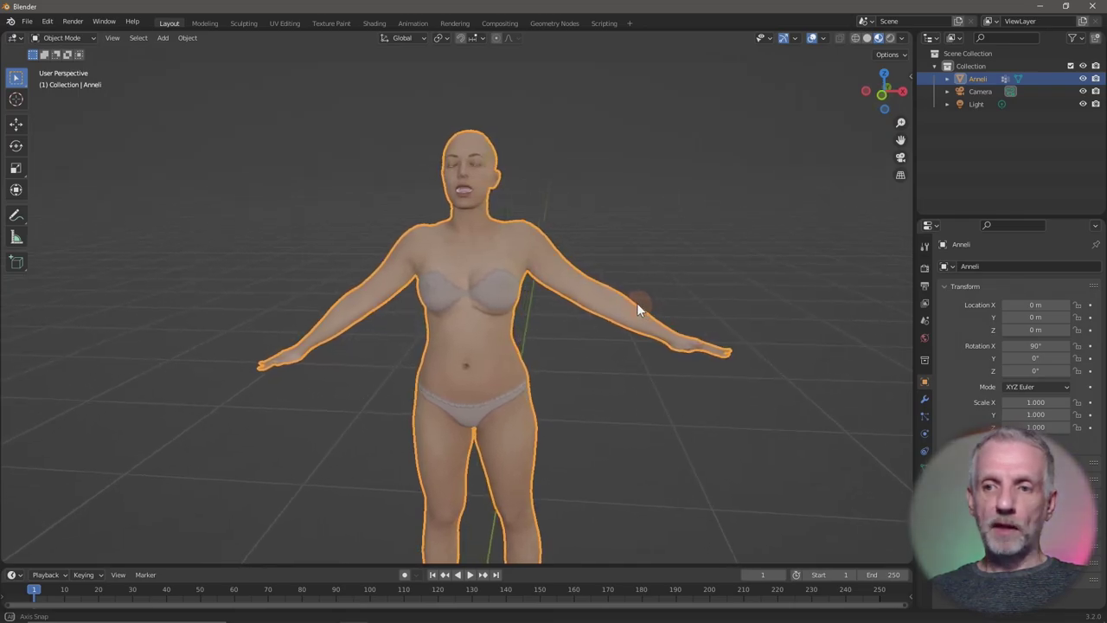
{"action": "left_click", "coordinate": [89, 38]}
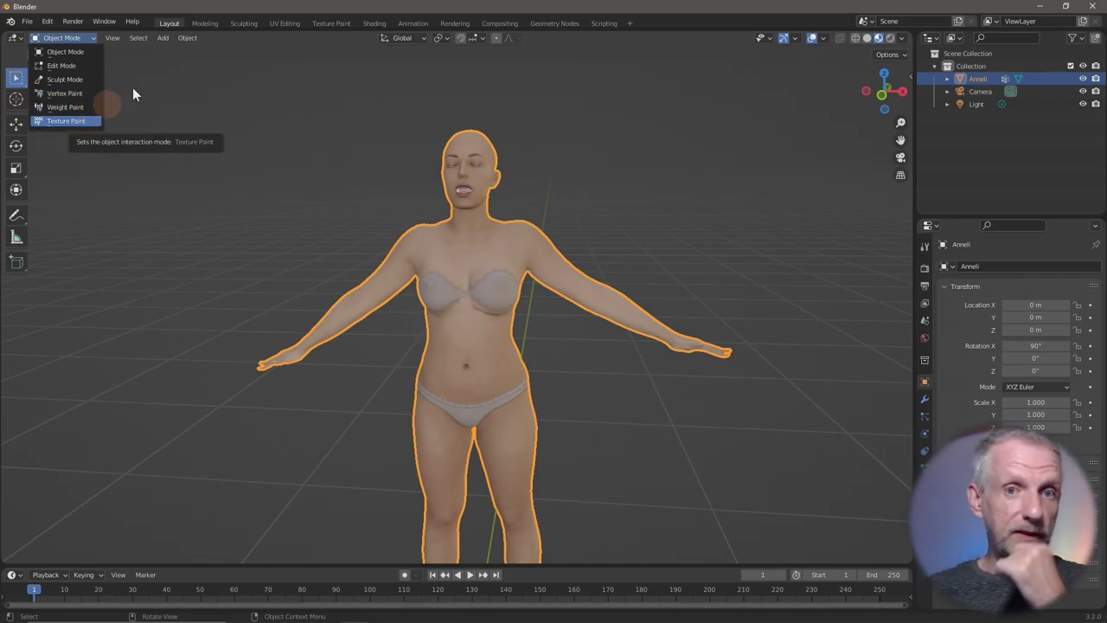
{"action": "left_click", "coordinate": [337, 23]}
{"action": "scroll", "coordinate": [302, 271], "scroll_direction": "down", "scroll_amount": 6}
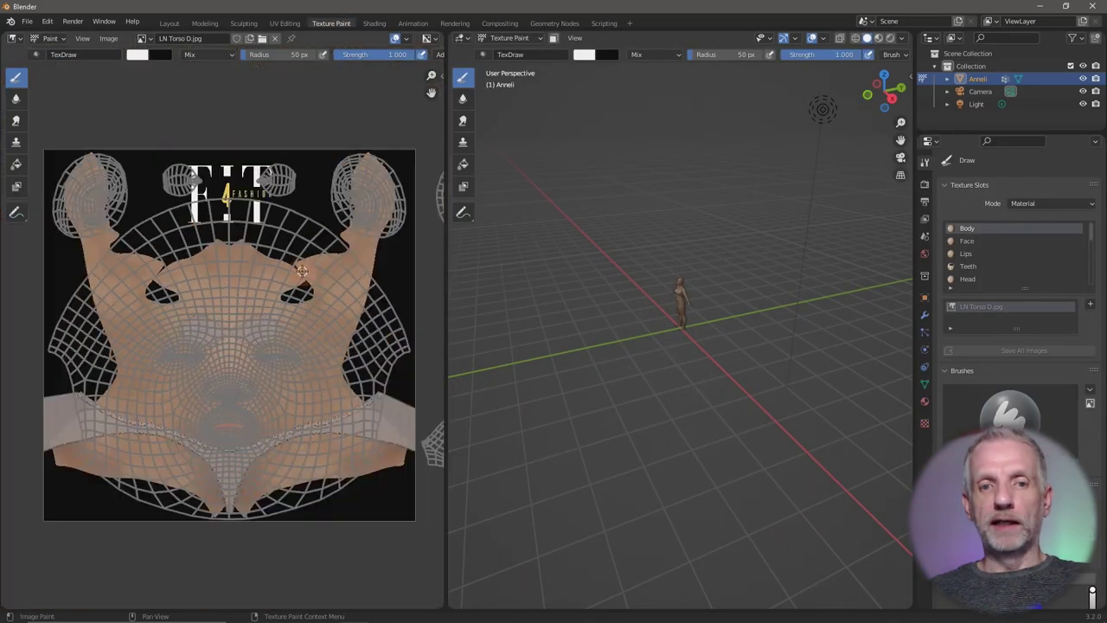
{"action": "scroll", "coordinate": [302, 271], "scroll_direction": "up", "scroll_amount": 1}
{"action": "scroll", "coordinate": [294, 298], "scroll_direction": "down", "scroll_amount": 2}
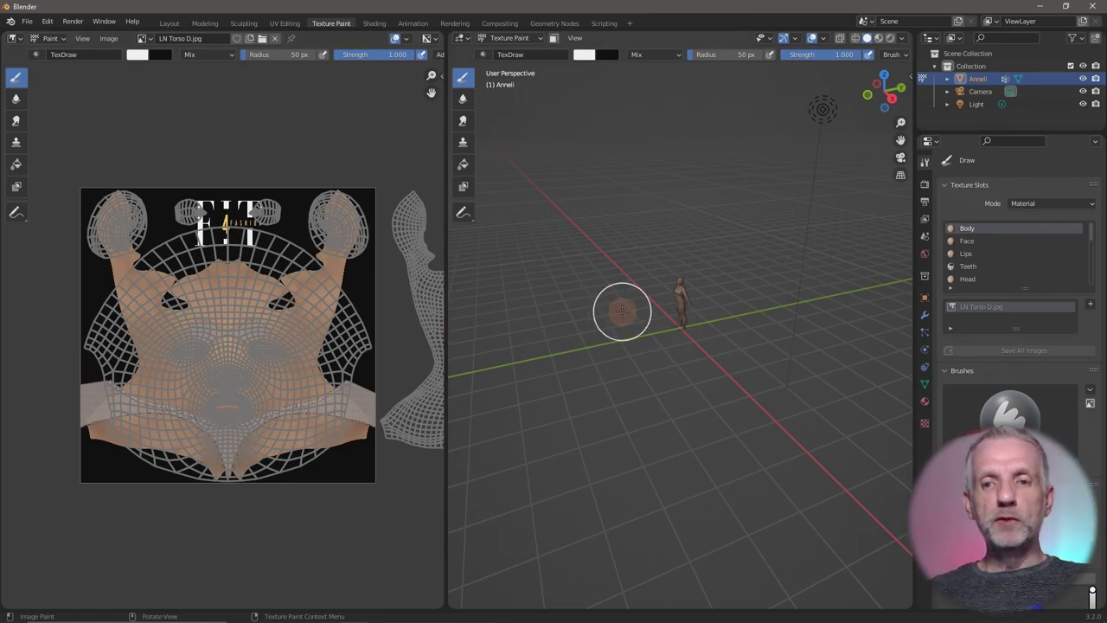
{"action": "scroll", "coordinate": [670, 300], "scroll_direction": "up", "scroll_amount": 2}
{"action": "scroll", "coordinate": [670, 300], "scroll_direction": "up", "scroll_amount": 6}
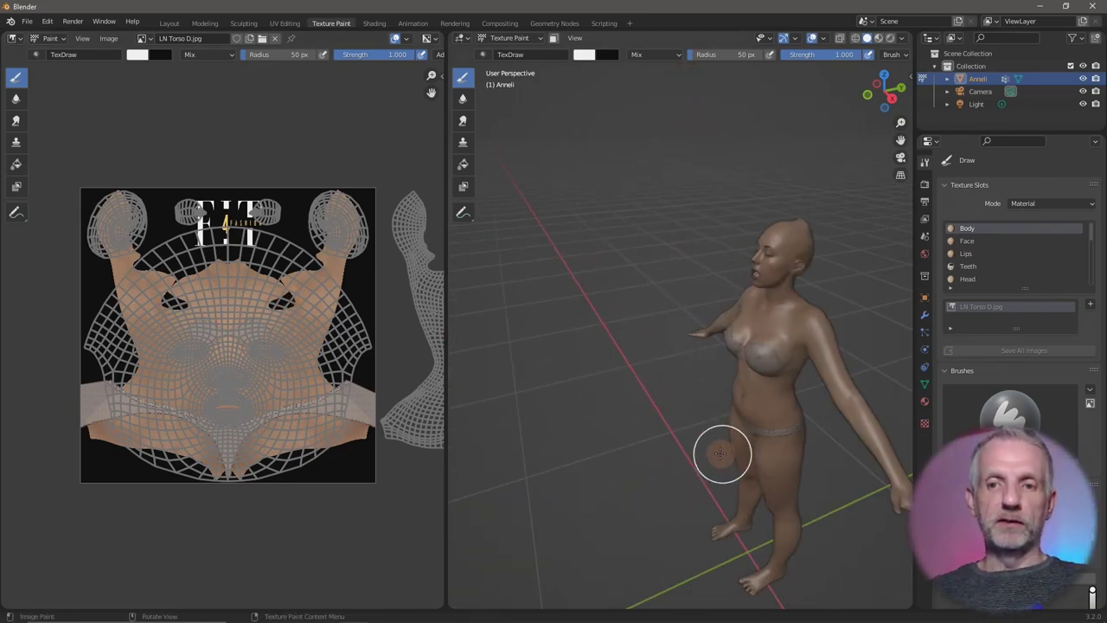
{"action": "middle_click_drag", "start_coordinate": [710, 438], "coordinate": [669, 384]}
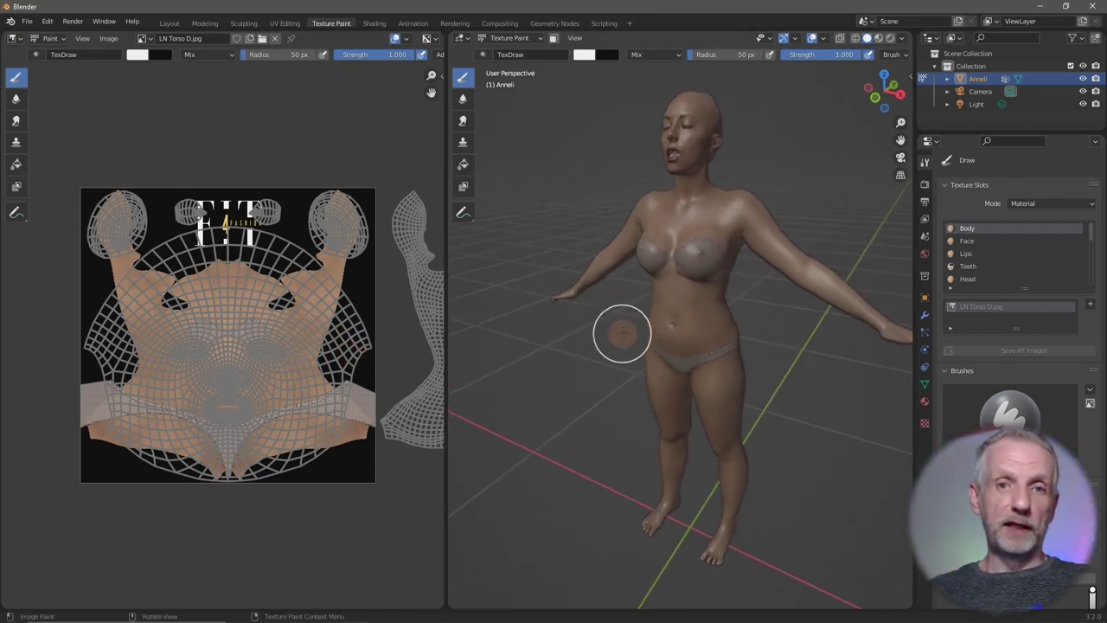
In the Layout workspace, put the figure into Texture Paint mode and close in on the torso.
{"action": "left_click", "coordinate": [171, 24]}
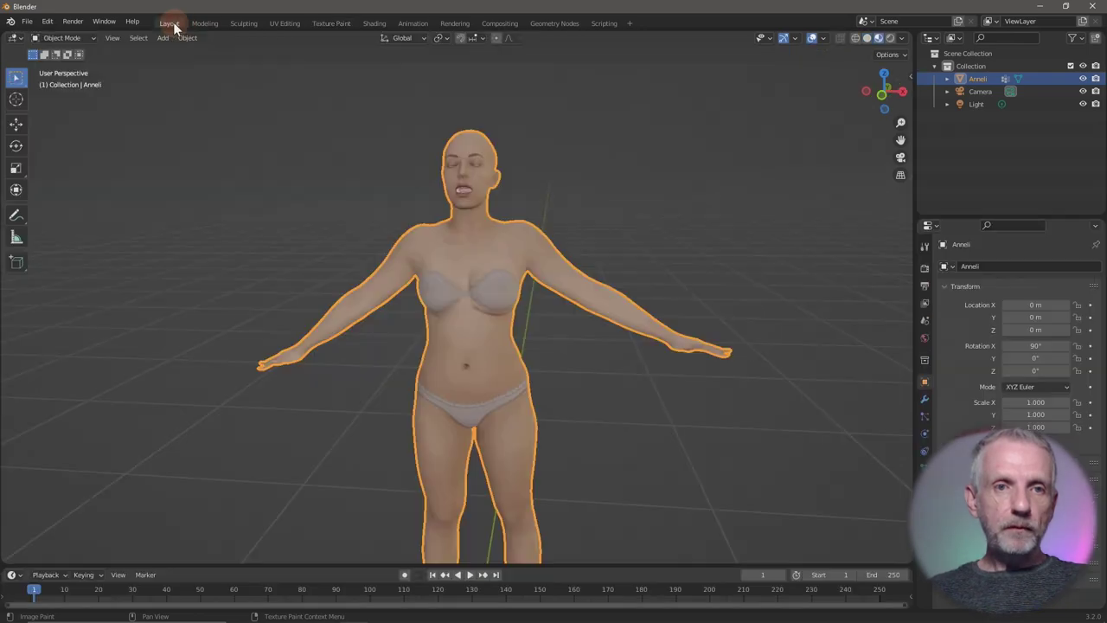
{"action": "left_click", "coordinate": [77, 39]}
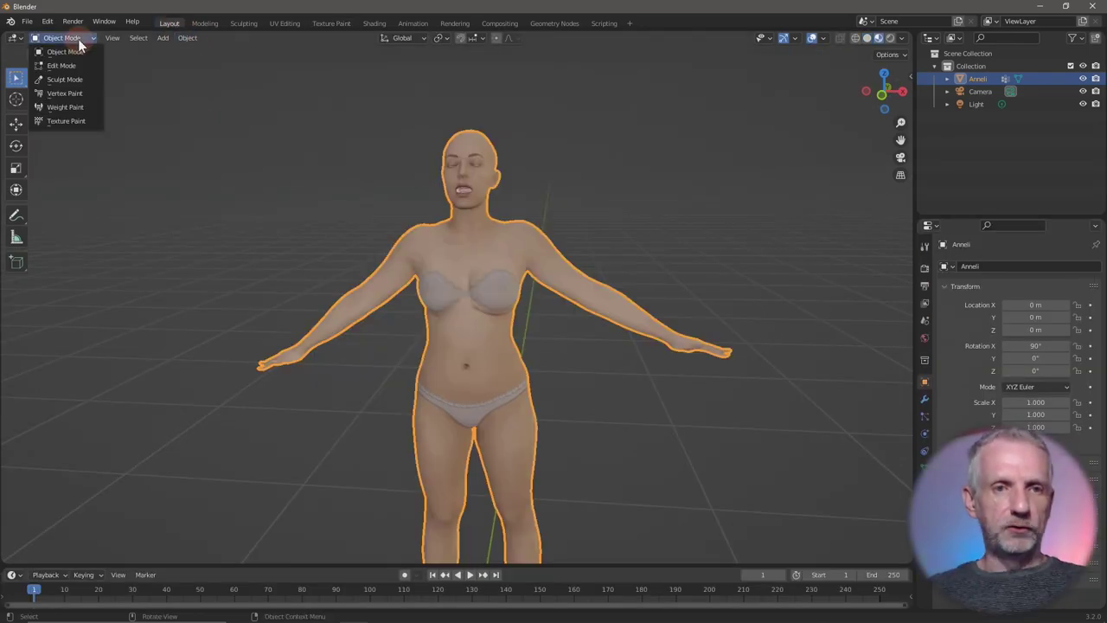
{"action": "left_click", "coordinate": [83, 124]}
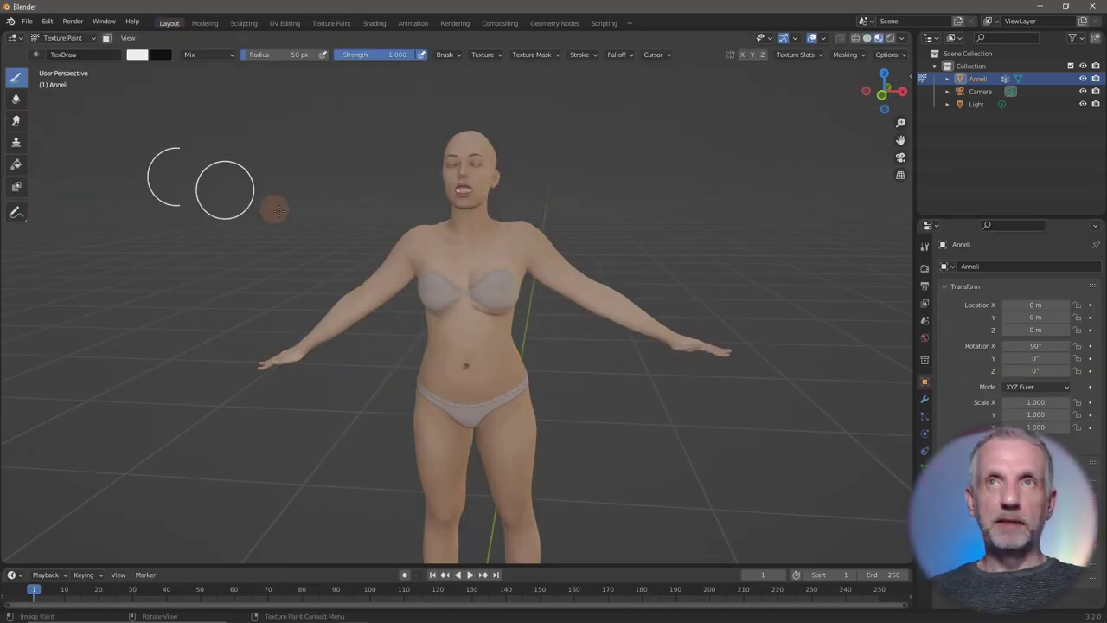
{"action": "middle_click_drag", "start_coordinate": [371, 289], "coordinate": [358, 267]}
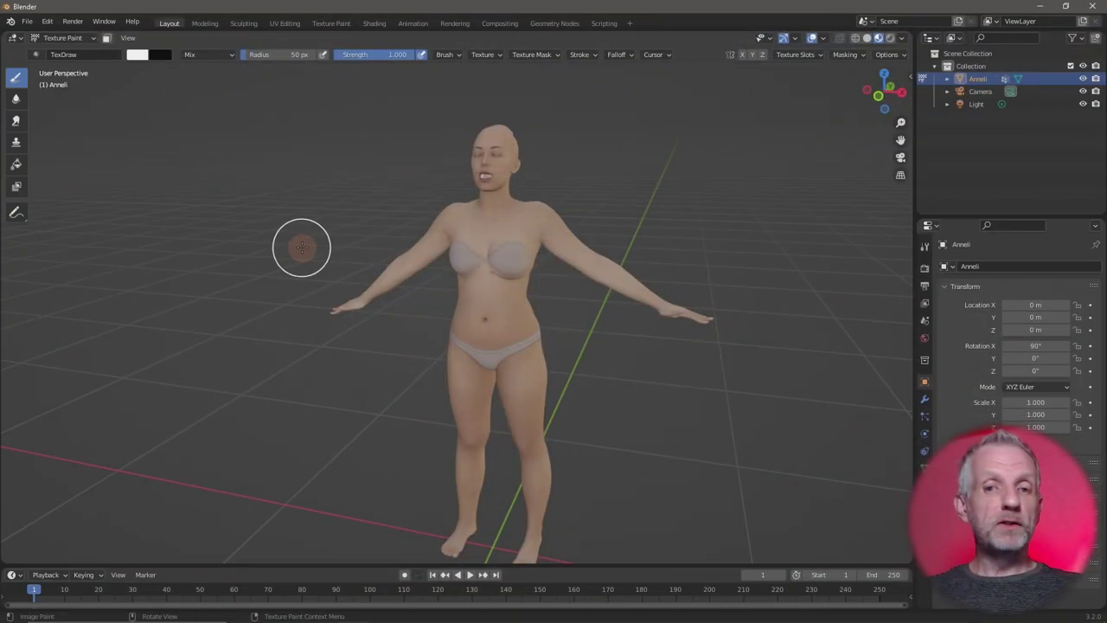
{"action": "mouse_move", "coordinate": [301, 247]}
{"action": "middle_mouse_down"}
{"action": "mouse_move", "coordinate": [363, 250]}
{"action": "mouse_move", "coordinate": [366, 268]}
{"action": "mouse_move", "coordinate": [329, 252]}
{"action": "middle_mouse_up"}
{"action": "scroll", "coordinate": [356, 258], "scroll_direction": "up", "scroll_amount": 3}
{"action": "scroll", "coordinate": [355, 257], "scroll_direction": "up", "scroll_amount": 2}
{"action": "scroll", "coordinate": [371, 261], "scroll_direction": "down", "scroll_amount": 3}
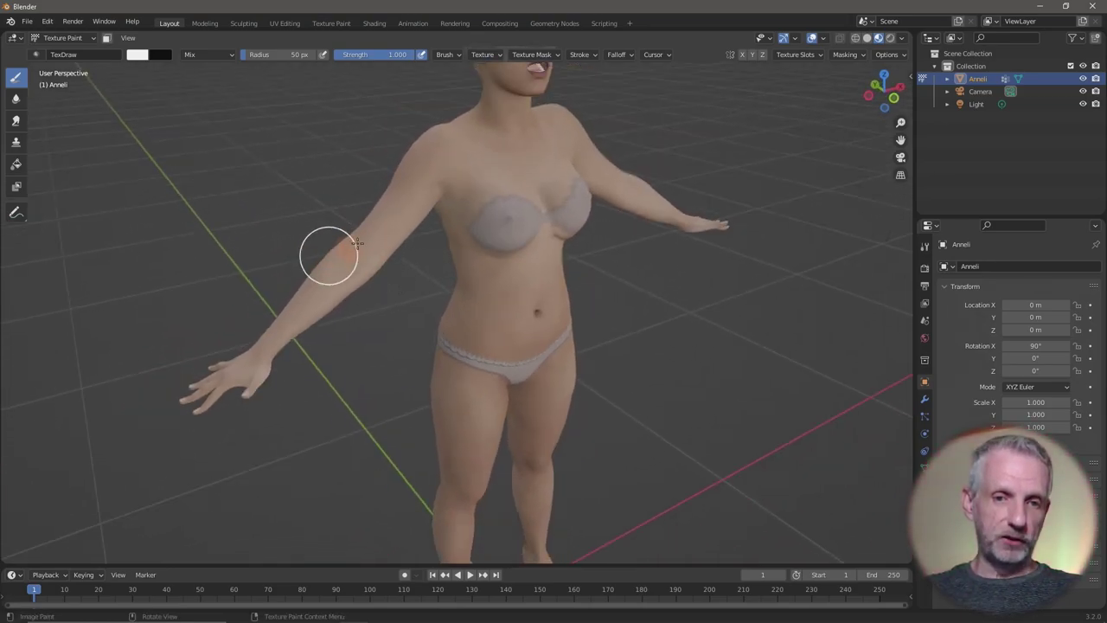
Paint white strokes on the upper arm, shoulder, belly, and from neck to shoulder.
{"action": "left_click_drag", "start_coordinate": [337, 255], "coordinate": [420, 193]}
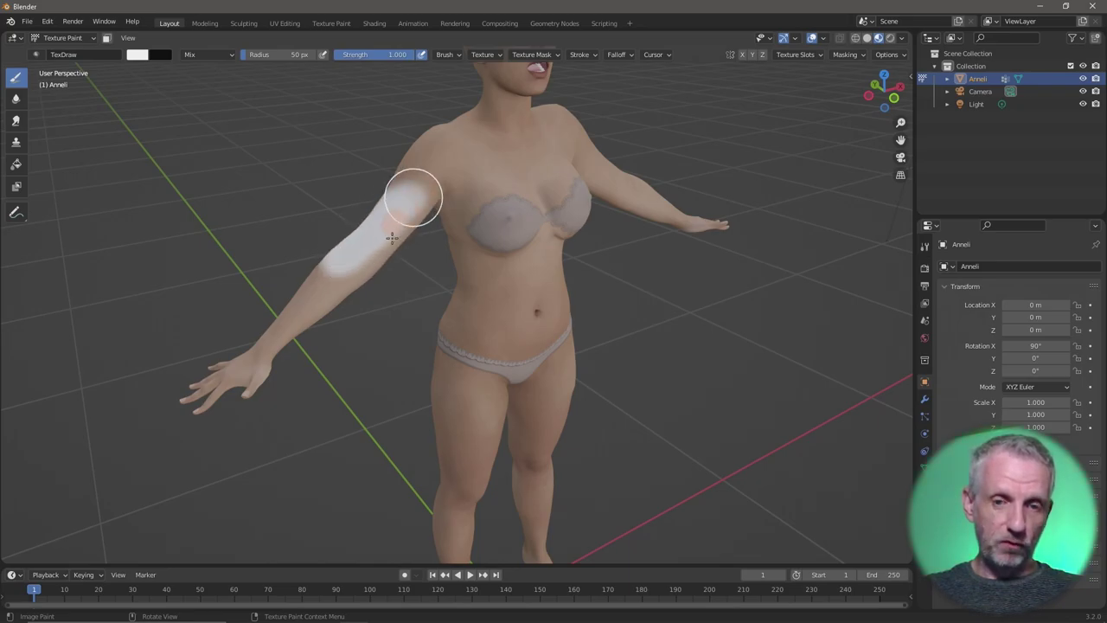
{"action": "middle_click_drag", "start_coordinate": [424, 285], "coordinate": [366, 267]}
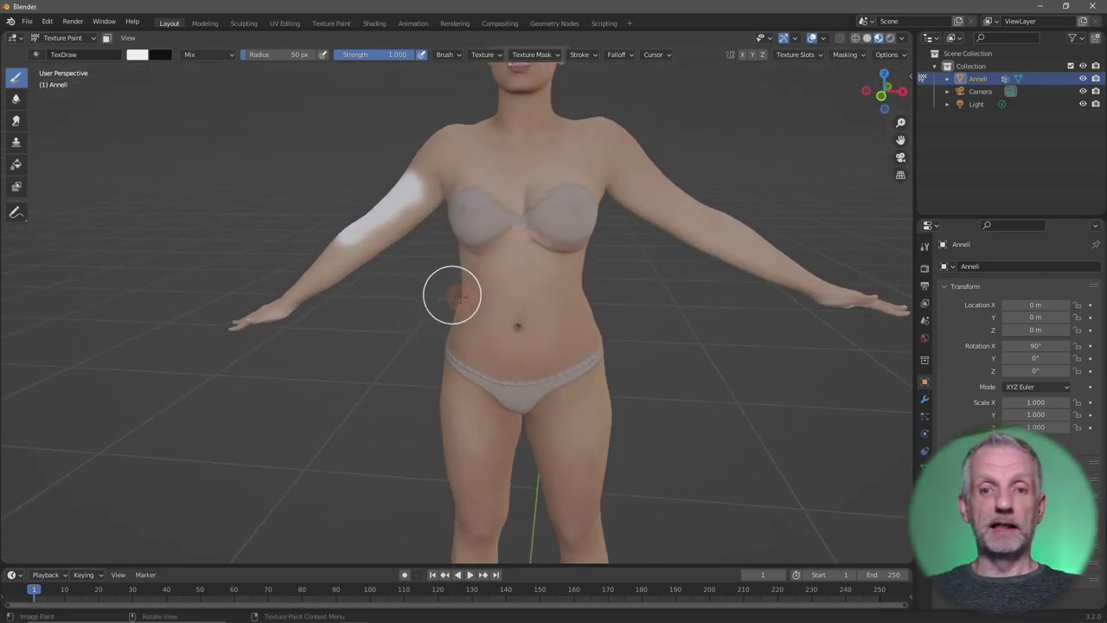
{"action": "left_click_drag", "start_coordinate": [457, 299], "coordinate": [551, 300]}
{"action": "middle_click_drag", "start_coordinate": [553, 306], "coordinate": [522, 297]}
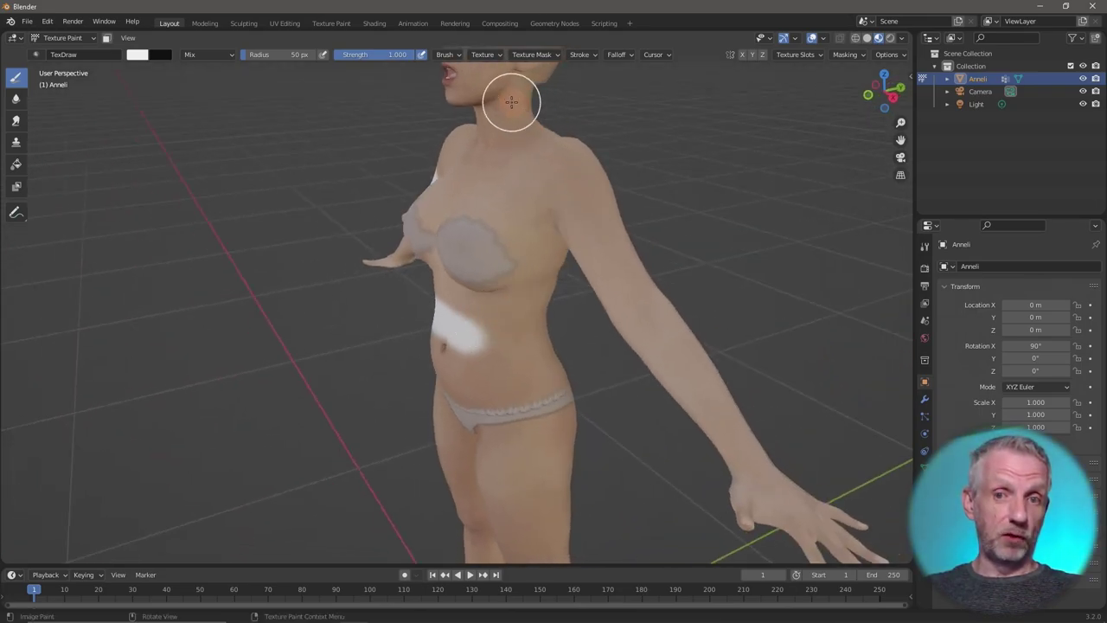
{"action": "mouse_move", "coordinate": [509, 99]}
{"action": "middle_mouse_down"}
{"action": "mouse_move", "coordinate": [534, 182]}
{"action": "mouse_move", "coordinate": [528, 217]}
{"action": "middle_mouse_up"}
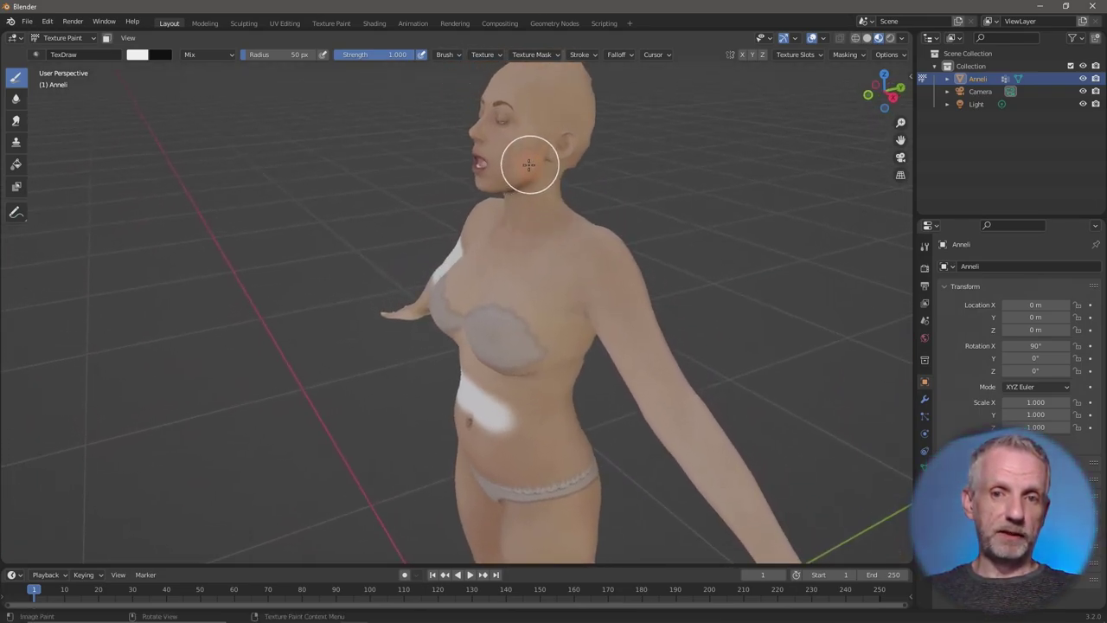
{"action": "left_click_drag", "start_coordinate": [525, 162], "coordinate": [612, 275]}
Paint a white band up the back onto the head and across behind the ear.
{"action": "middle_click_drag", "start_coordinate": [593, 257], "coordinate": [662, 252]}
{"action": "middle_click_drag", "start_coordinate": [617, 285], "coordinate": [452, 292]}
{"action": "scroll", "coordinate": [452, 293], "scroll_direction": "up", "scroll_amount": 3}
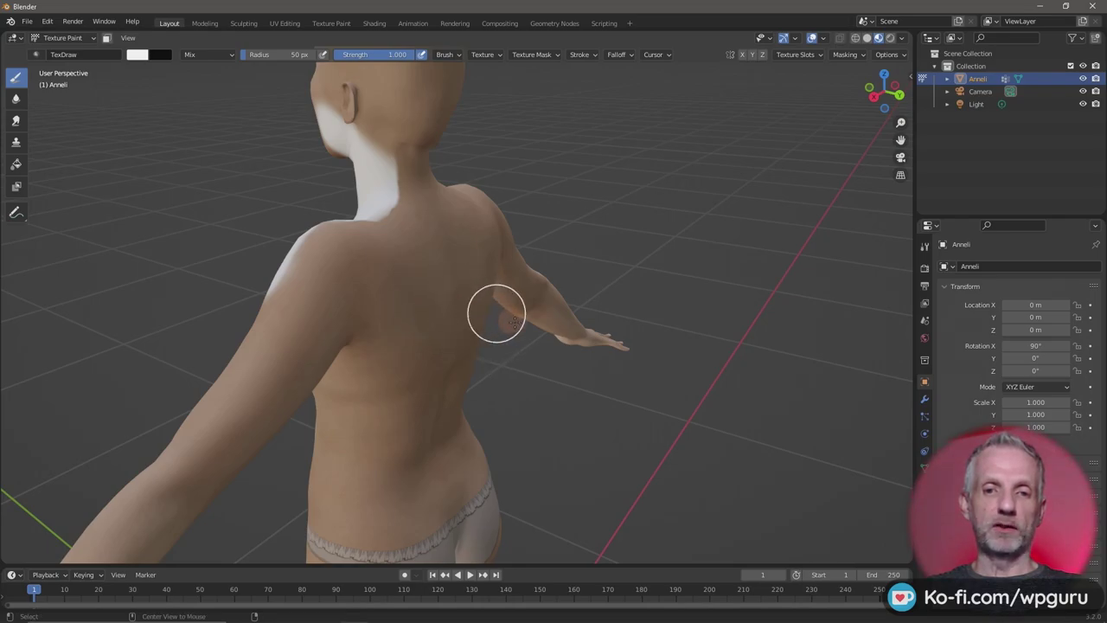
{"action": "mouse_move", "coordinate": [476, 299]}
{"action": "middle_mouse_down"}
{"action": "mouse_move", "coordinate": [548, 331]}
{"action": "mouse_move", "coordinate": [424, 305]}
{"action": "middle_mouse_up"}
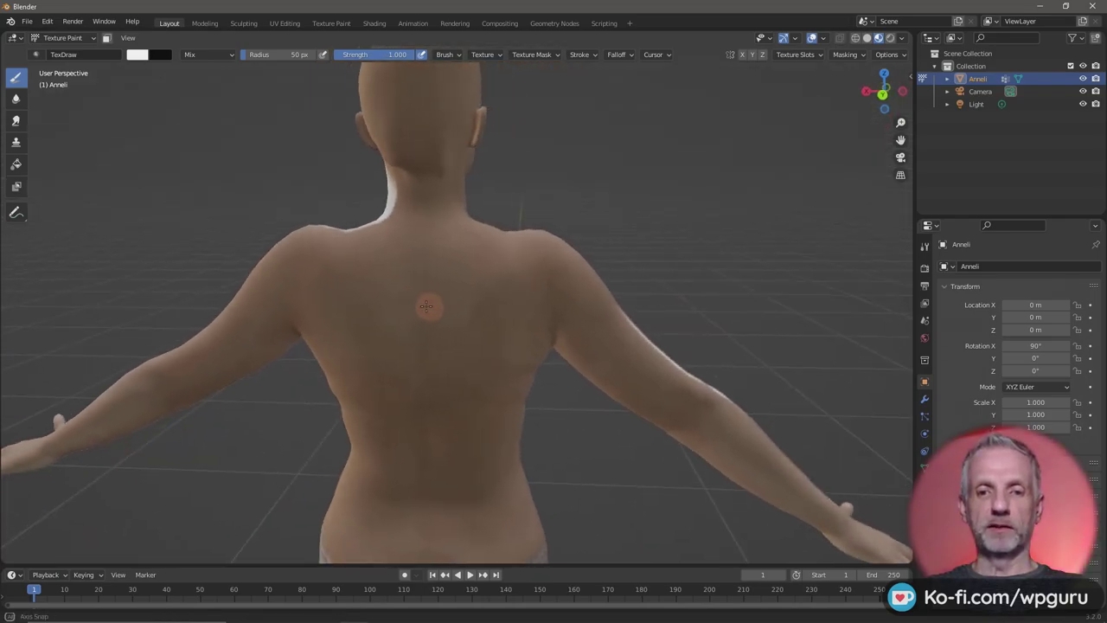
{"action": "mouse_move", "coordinate": [399, 318]}
{"action": "left_mouse_down"}
{"action": "mouse_move", "coordinate": [403, 358]}
{"action": "mouse_move", "coordinate": [441, 447]}
{"action": "mouse_move", "coordinate": [435, 375]}
{"action": "mouse_move", "coordinate": [450, 344]}
{"action": "left_mouse_up"}
{"action": "left_click", "coordinate": [439, 289]}
{"action": "mouse_move", "coordinate": [439, 287]}
{"action": "left_mouse_down"}
{"action": "mouse_move", "coordinate": [438, 229]}
{"action": "mouse_move", "coordinate": [415, 94]}
{"action": "left_mouse_up"}
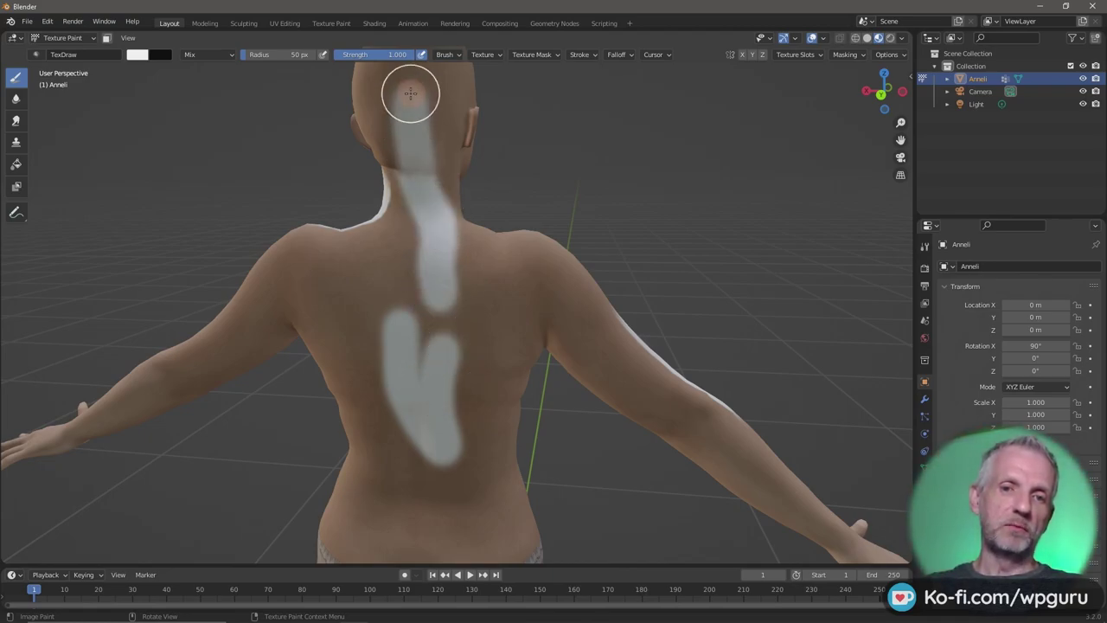
{"action": "mouse_move", "coordinate": [528, 216]}
{"action": "middle_mouse_down"}
{"action": "mouse_move", "coordinate": [562, 221]}
{"action": "mouse_move", "coordinate": [433, 143]}
{"action": "middle_mouse_up"}
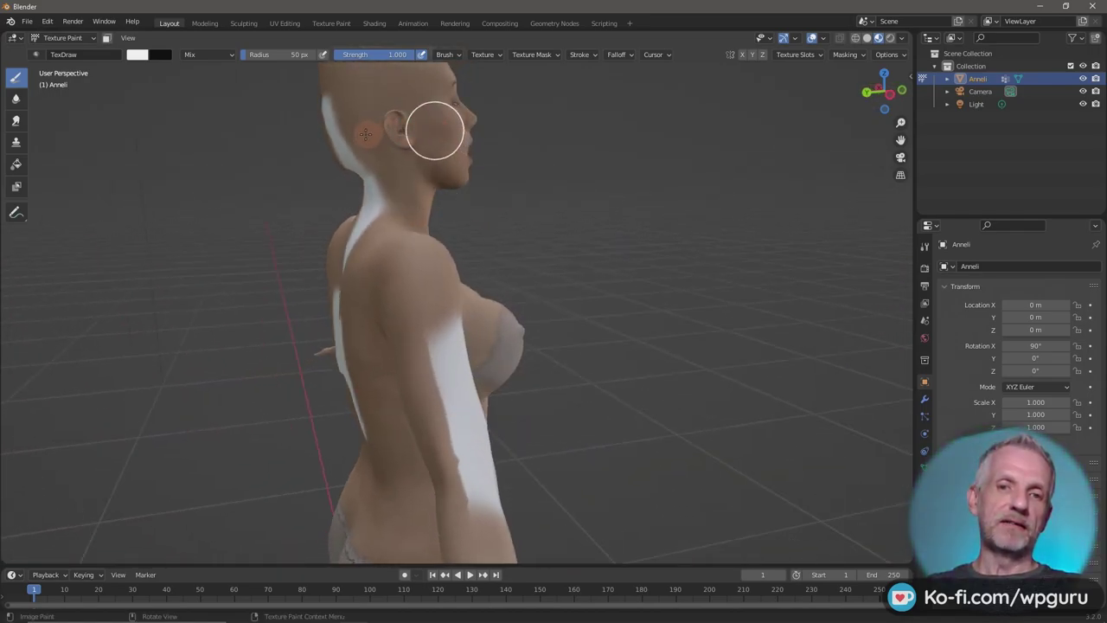
{"action": "left_click_drag", "start_coordinate": [435, 130], "coordinate": [351, 141]}
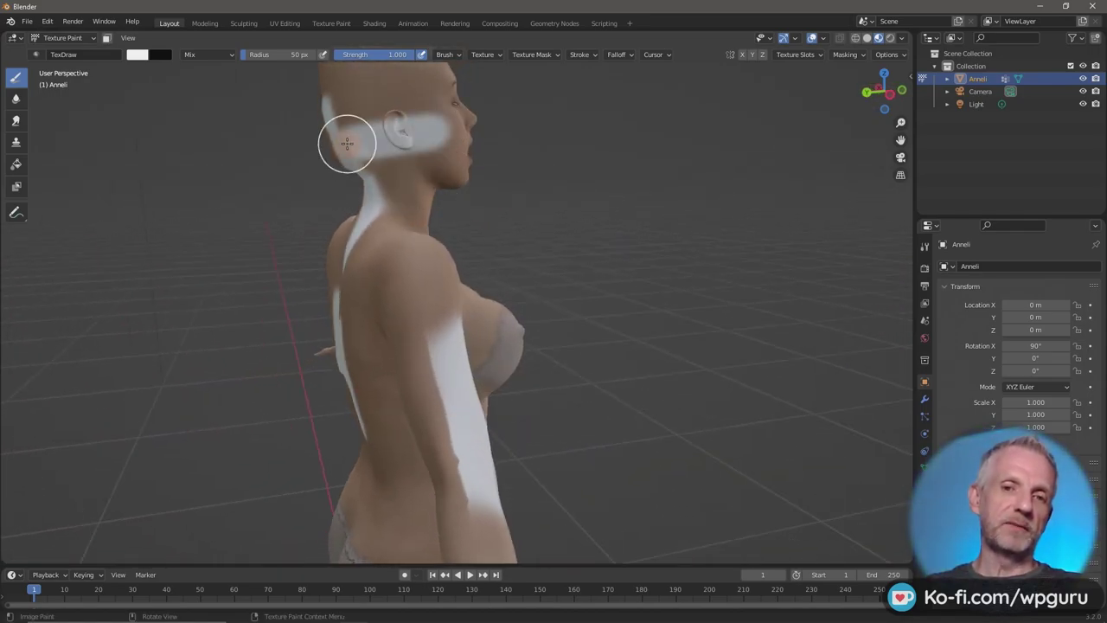
{"action": "mouse_move", "coordinate": [378, 191]}
{"action": "middle_mouse_down"}
{"action": "mouse_move", "coordinate": [406, 194]}
{"action": "mouse_move", "coordinate": [113, 218]}
{"action": "mouse_move", "coordinate": [254, 223]}
{"action": "mouse_move", "coordinate": [279, 239]}
{"action": "mouse_move", "coordinate": [234, 224]}
{"action": "mouse_move", "coordinate": [271, 257]}
{"action": "middle_mouse_up"}
{"action": "mouse_move", "coordinate": [420, 267]}
{"action": "middle_mouse_down"}
{"action": "mouse_move", "coordinate": [408, 268]}
{"action": "mouse_move", "coordinate": [419, 264]}
{"action": "middle_mouse_up"}
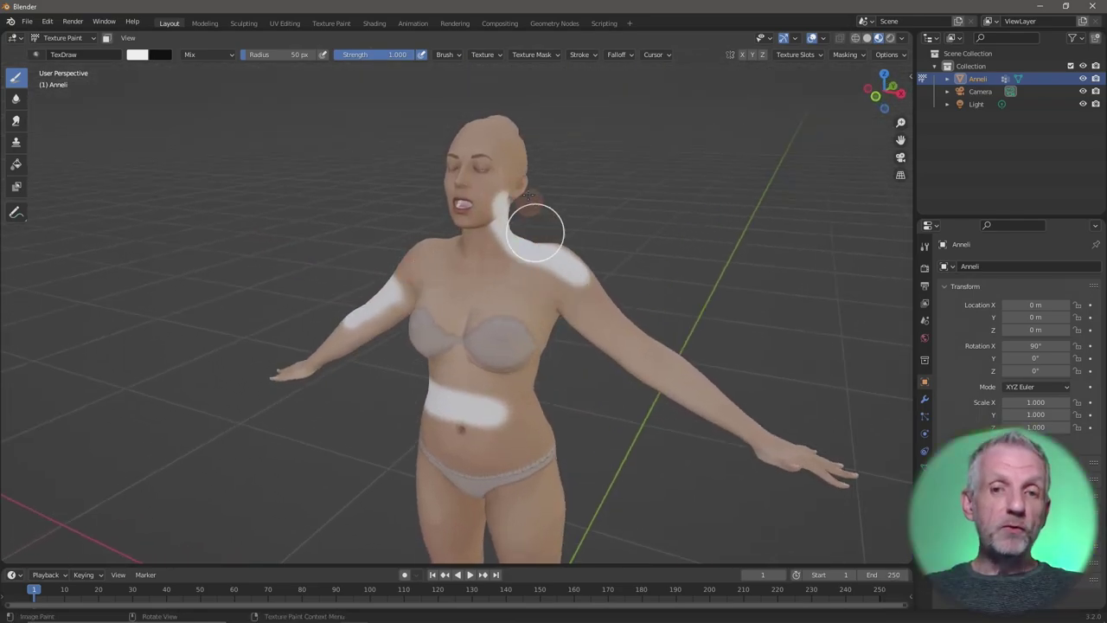
In the Texture Paint workspace, hide the UV wireframe and centre the texture in the Image Editor.
{"action": "left_click", "coordinate": [331, 23]}
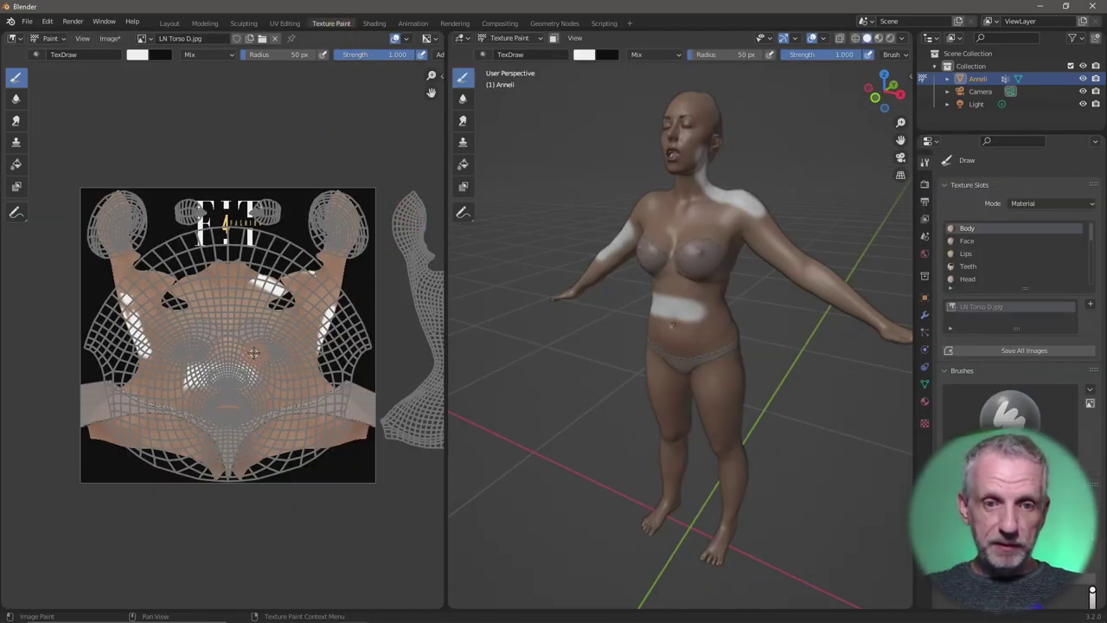
{"action": "scroll", "coordinate": [254, 353], "scroll_direction": "up", "scroll_amount": 3}
{"action": "scroll", "coordinate": [333, 325], "scroll_direction": "down", "scroll_amount": 3}
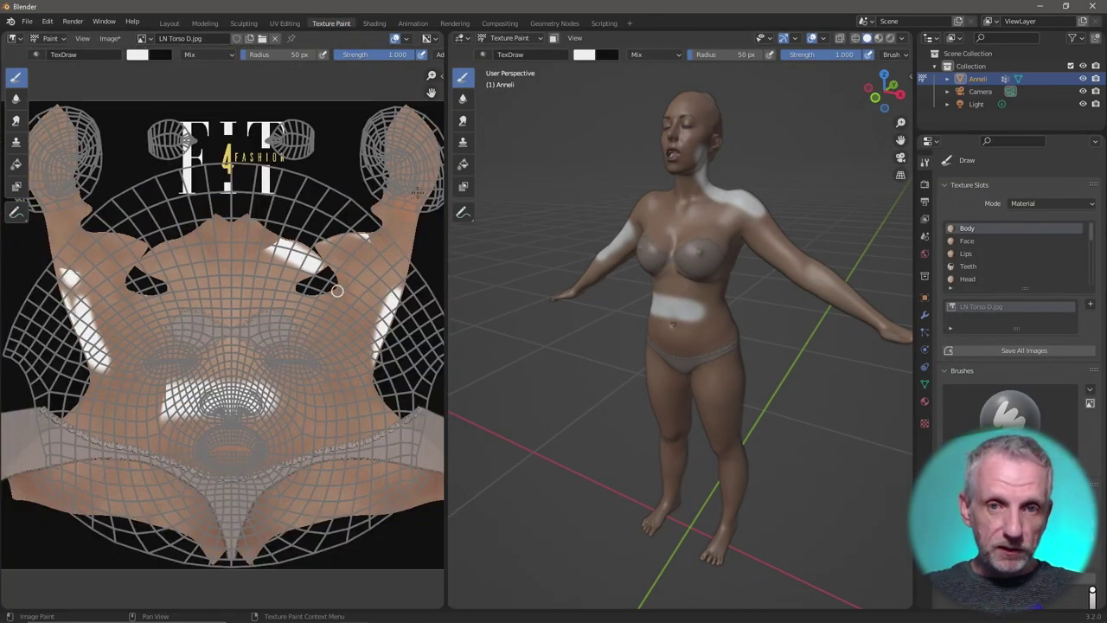
{"action": "left_click", "coordinate": [394, 38]}
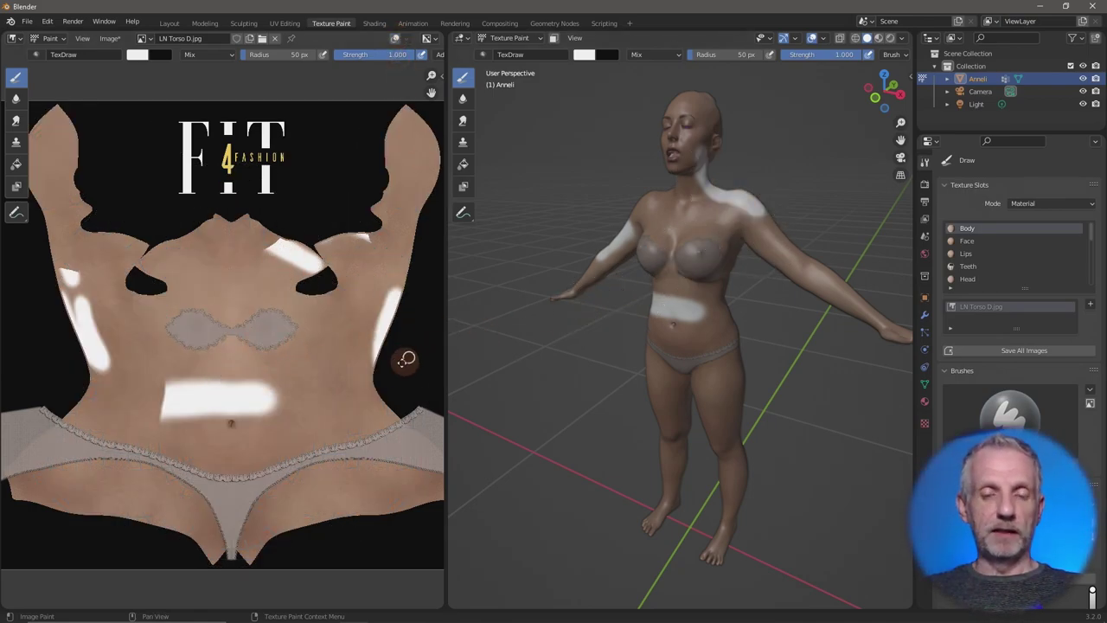
{"action": "middle_click_drag", "start_coordinate": [408, 358], "coordinate": [196, 372]}
{"action": "scroll", "coordinate": [196, 372], "scroll_direction": "down", "scroll_amount": 4}
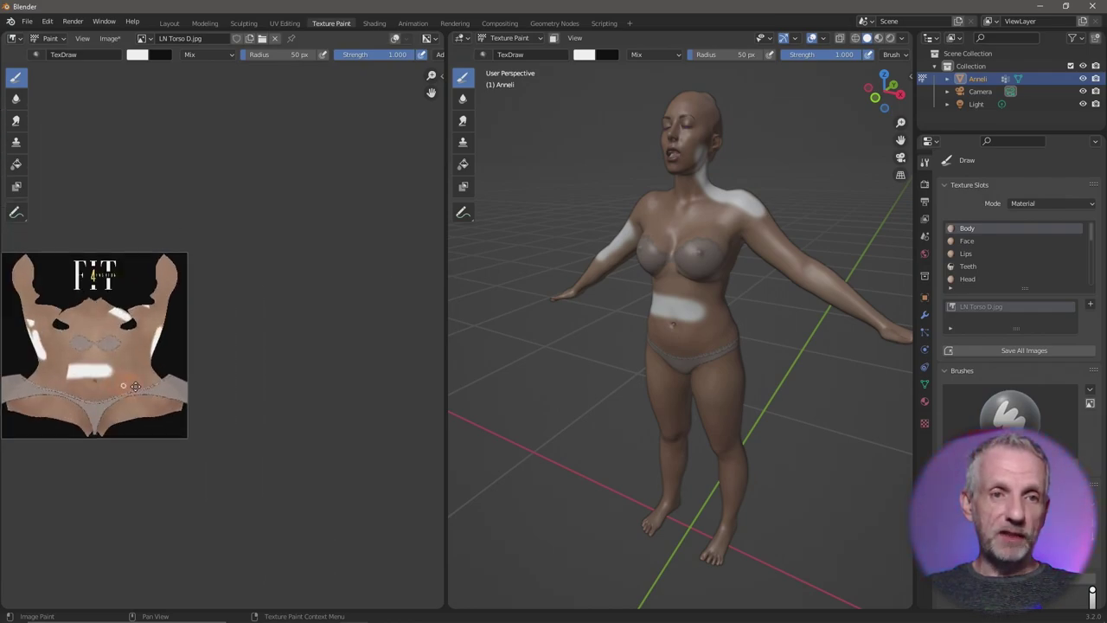
{"action": "middle_click_drag", "start_coordinate": [110, 376], "coordinate": [216, 384]}
{"action": "scroll", "coordinate": [216, 381], "scroll_direction": "up", "scroll_amount": 2}
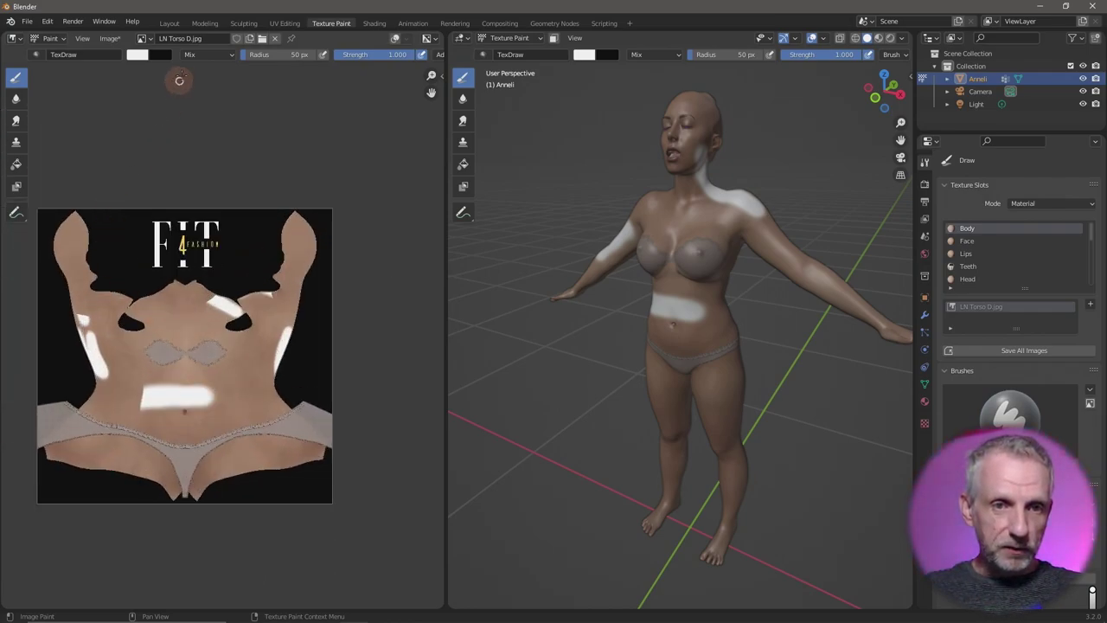
{"action": "middle_click_drag", "start_coordinate": [185, 113], "coordinate": [222, 116]}
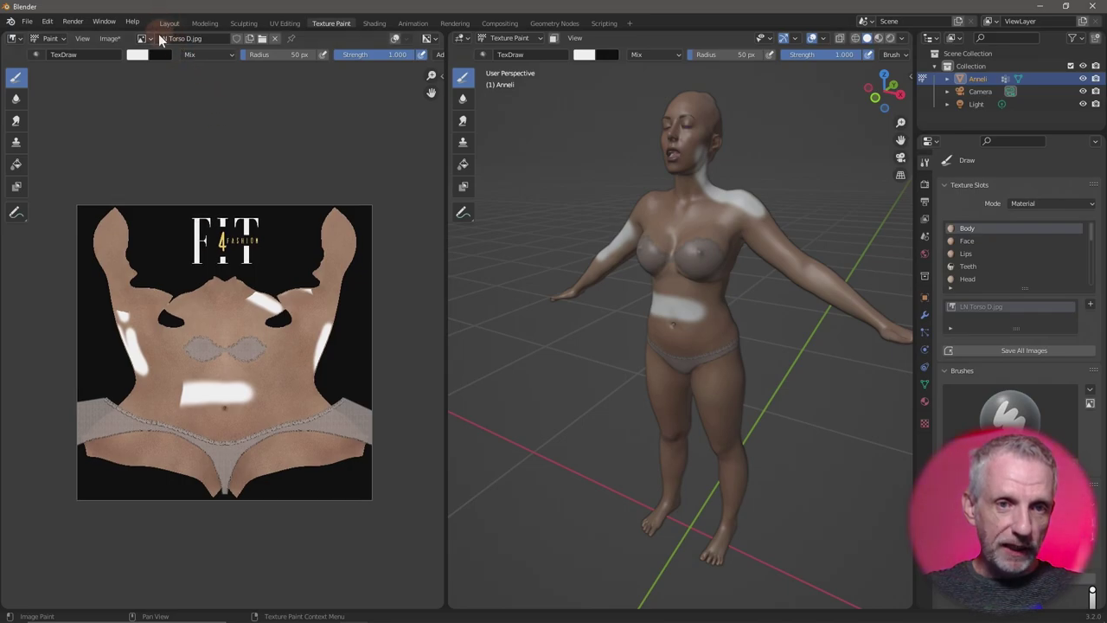
Show the face texture LN Face D.jpg.002 in the Image Editor, then return to Layout.
{"action": "left_click", "coordinate": [144, 39]}
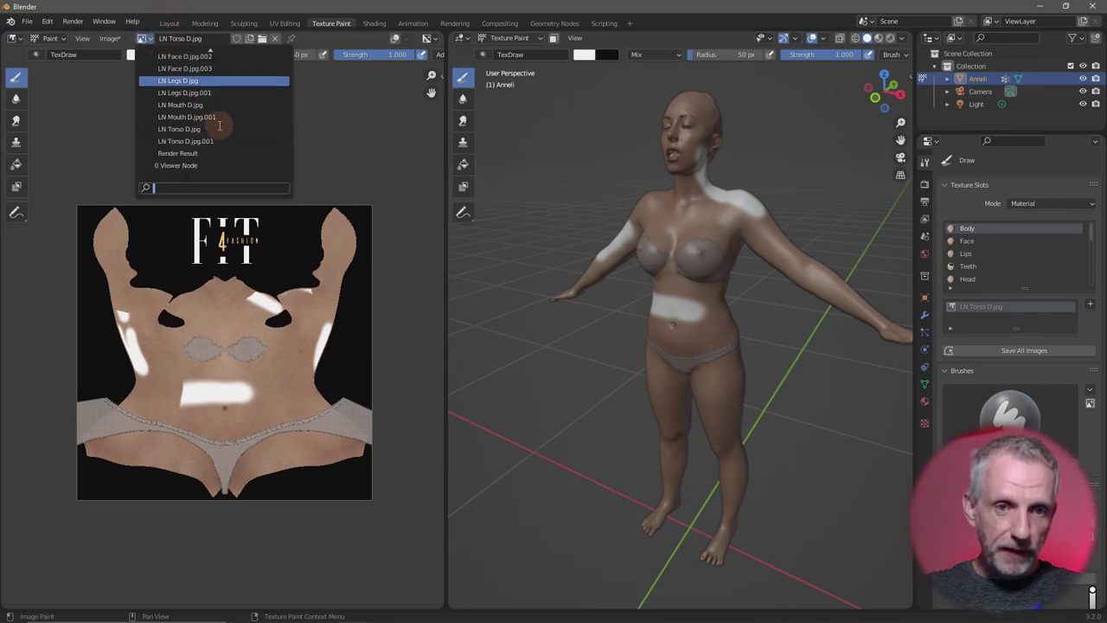
{"action": "scroll", "coordinate": [227, 102], "scroll_direction": "up", "scroll_amount": 5}
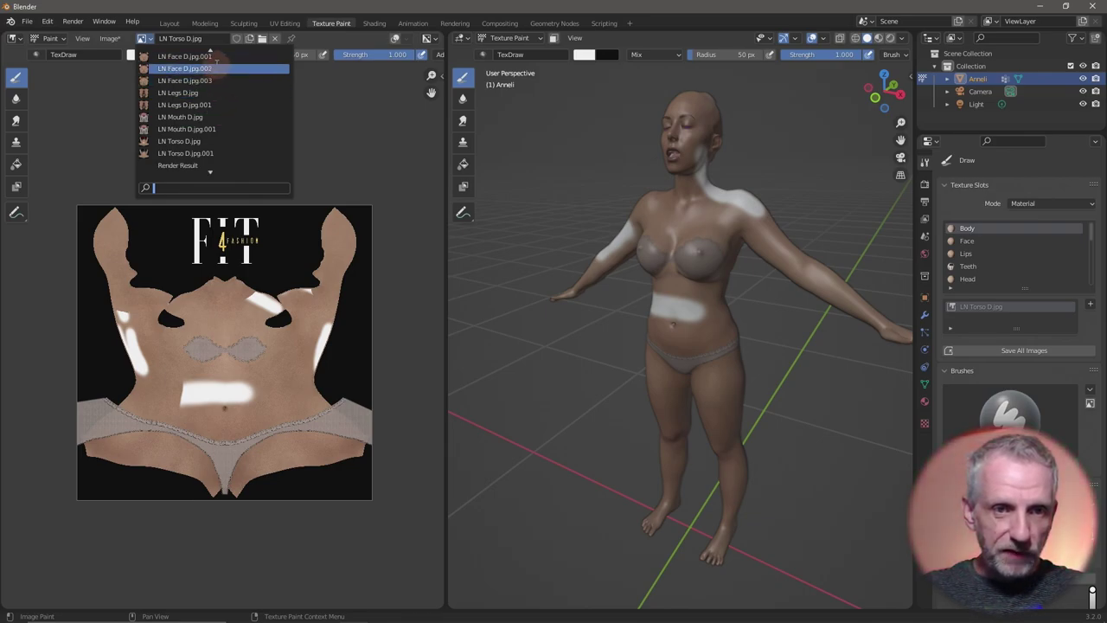
{"action": "key", "text": "Return"}
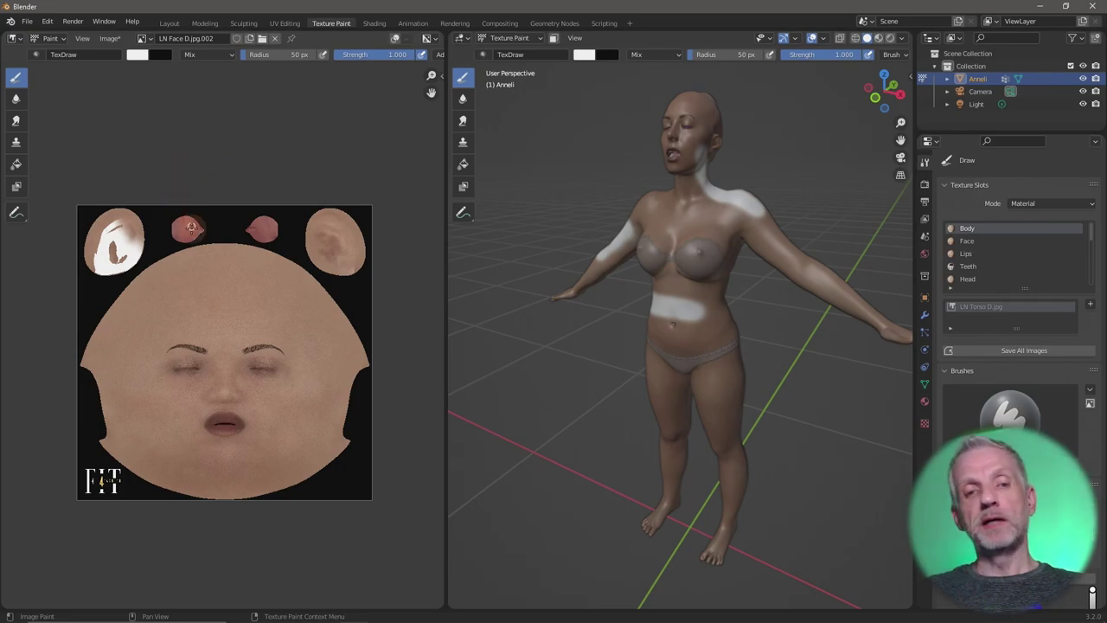
{"action": "scroll", "coordinate": [228, 331], "scroll_direction": "up", "scroll_amount": 2}
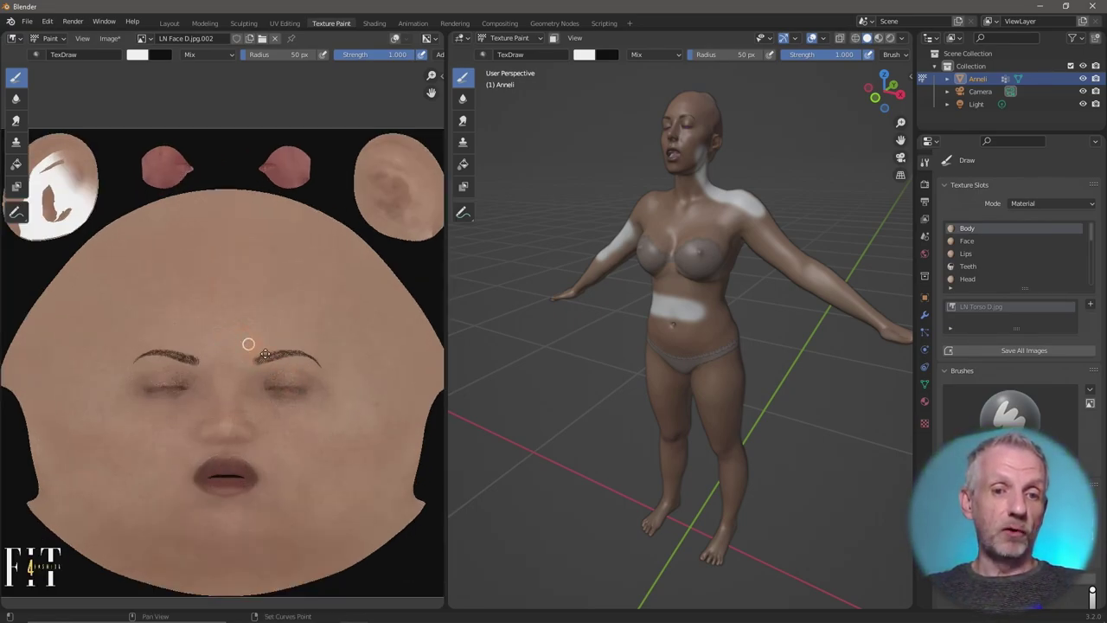
{"action": "middle_click_drag", "start_coordinate": [265, 355], "coordinate": [299, 355]}
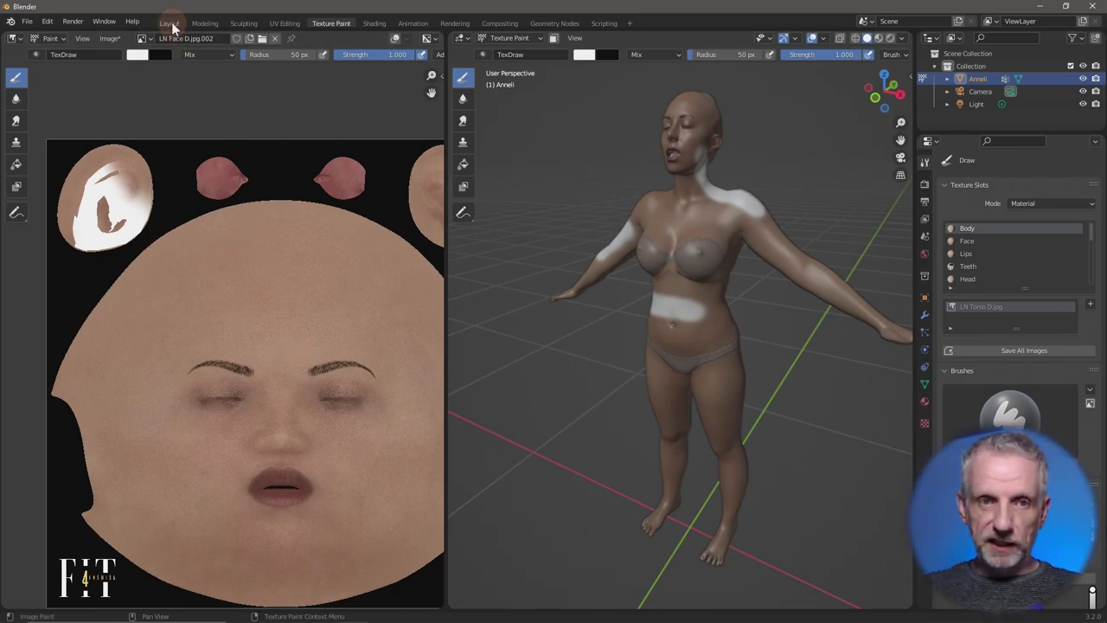
{"action": "left_click", "coordinate": [169, 23]}
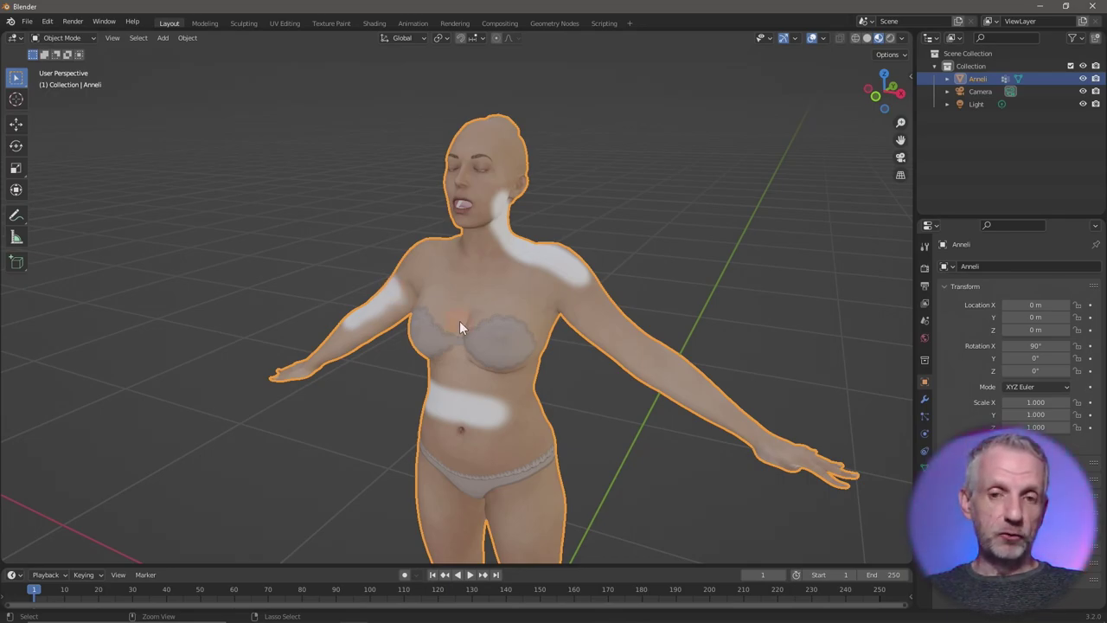
Orbit the viewport around the Anneli figure to prepare for texture painting.
{"action": "mouse_move", "coordinate": [459, 320]}
{"action": "middle_mouse_down"}
{"action": "mouse_move", "coordinate": [446, 324]}
{"action": "mouse_move", "coordinate": [504, 336]}
{"action": "middle_mouse_up"}
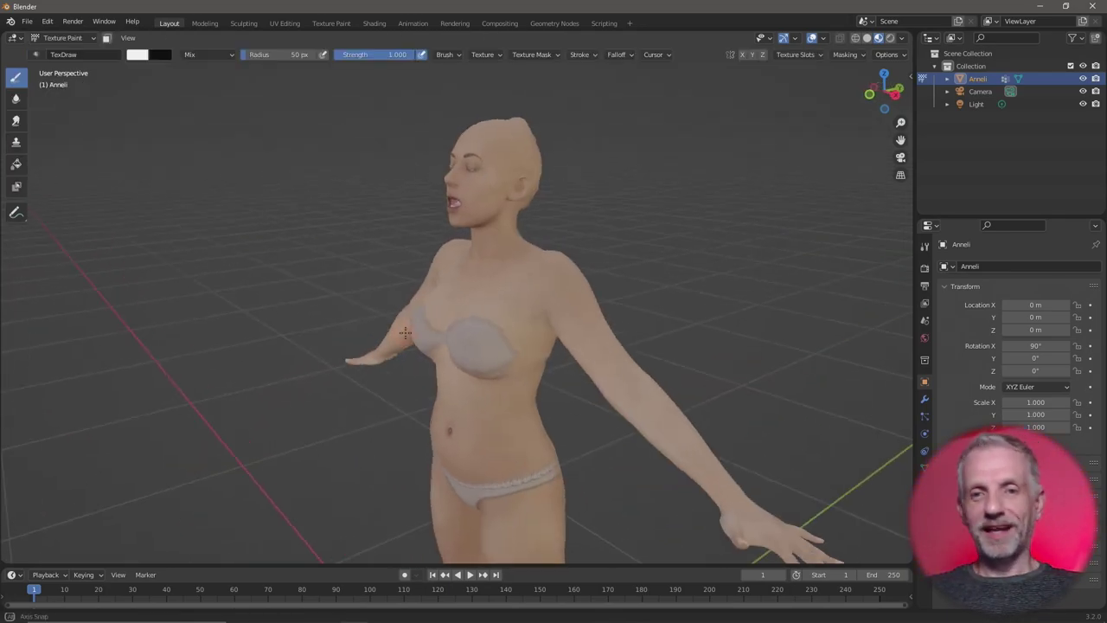
{"action": "mouse_move", "coordinate": [484, 333]}
{"action": "middle_mouse_down"}
{"action": "mouse_move", "coordinate": [454, 331]}
{"action": "mouse_move", "coordinate": [445, 299]}
{"action": "mouse_move", "coordinate": [432, 314]}
{"action": "mouse_move", "coordinate": [444, 309]}
{"action": "middle_mouse_up"}
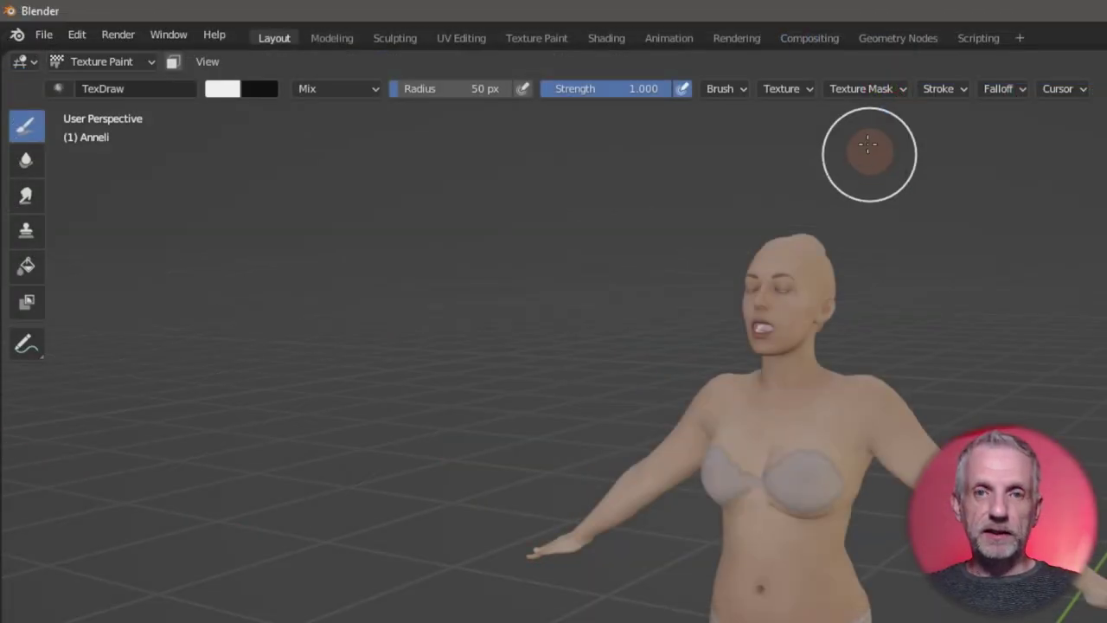
Add a new brush texture named 'Front' and set its mapping to Stencil.
{"action": "left_click", "coordinate": [805, 89]}
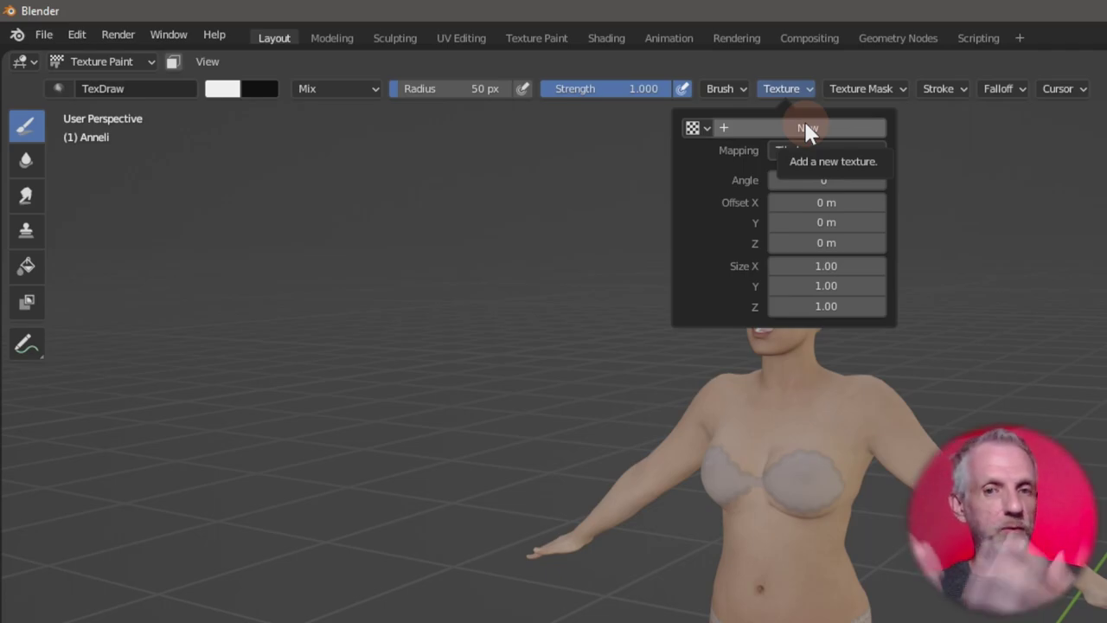
{"action": "left_click", "coordinate": [805, 128]}
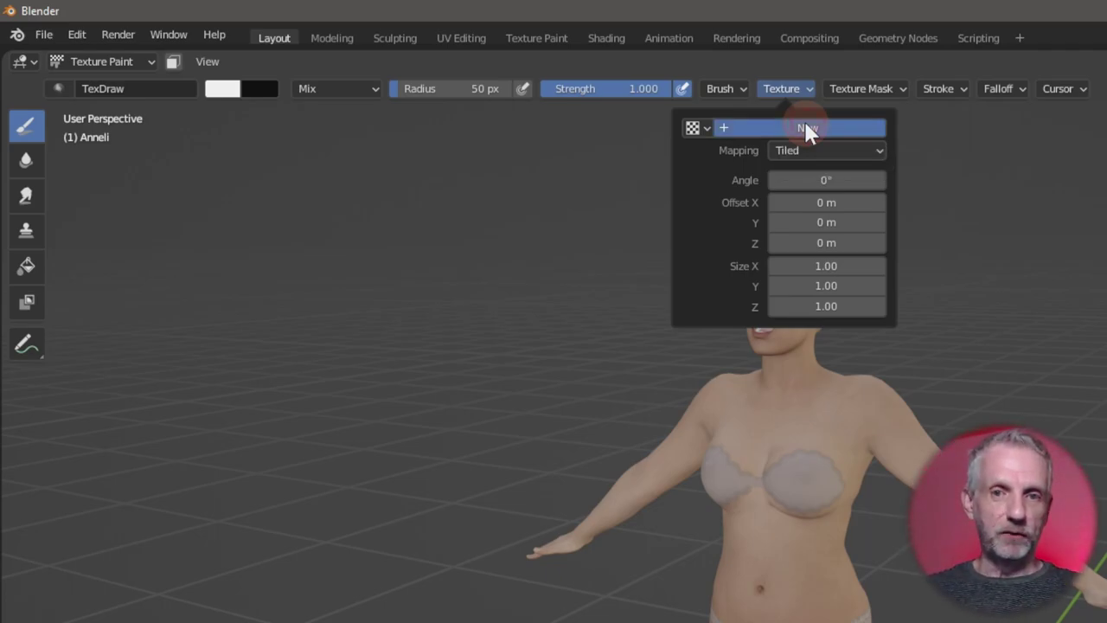
{"action": "left_click", "coordinate": [779, 128]}
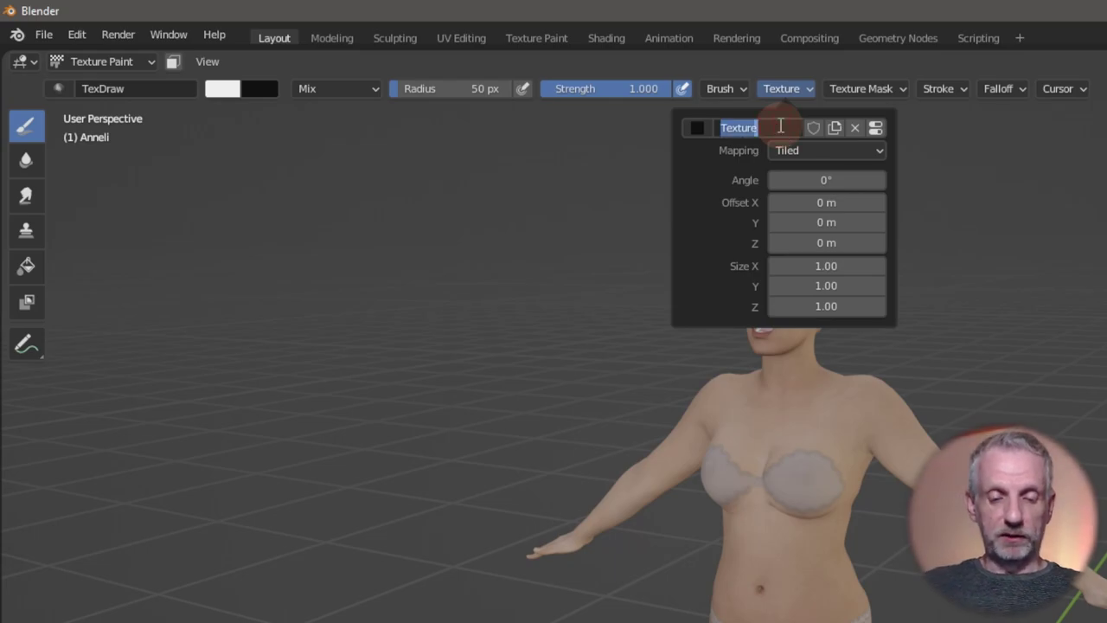
{"action": "type", "text": "Front"}
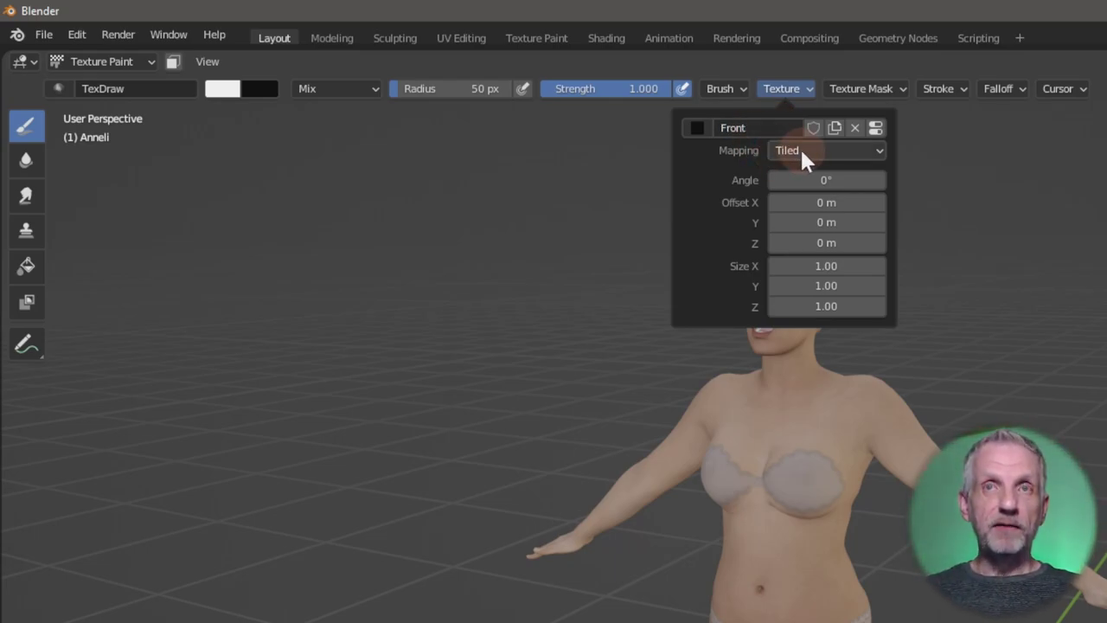
{"action": "left_click", "coordinate": [829, 149]}
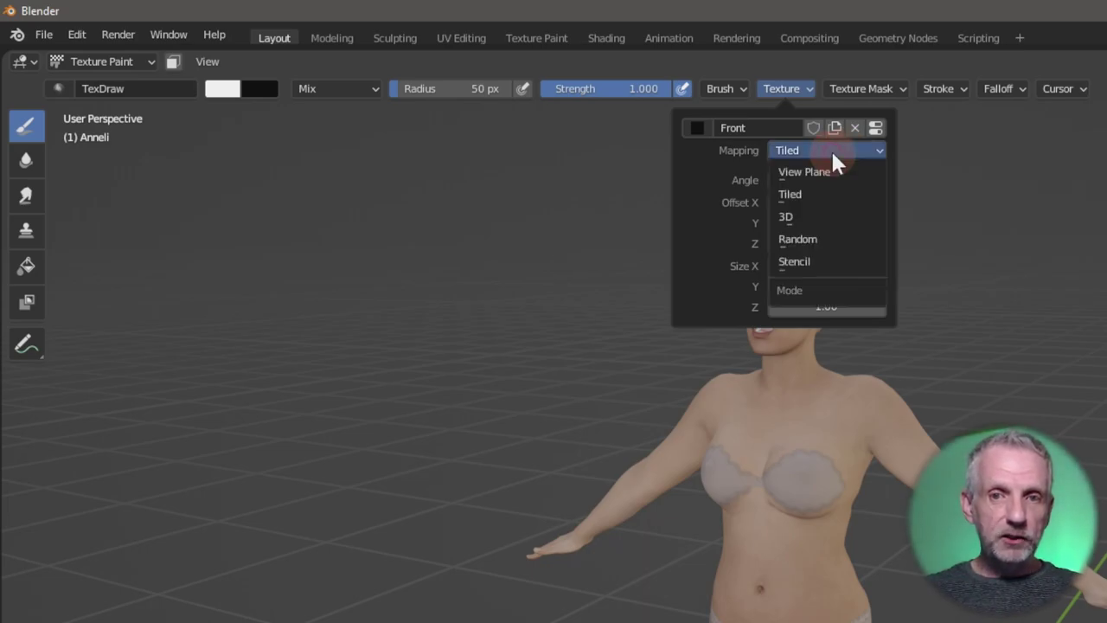
{"action": "left_click", "coordinate": [823, 266]}
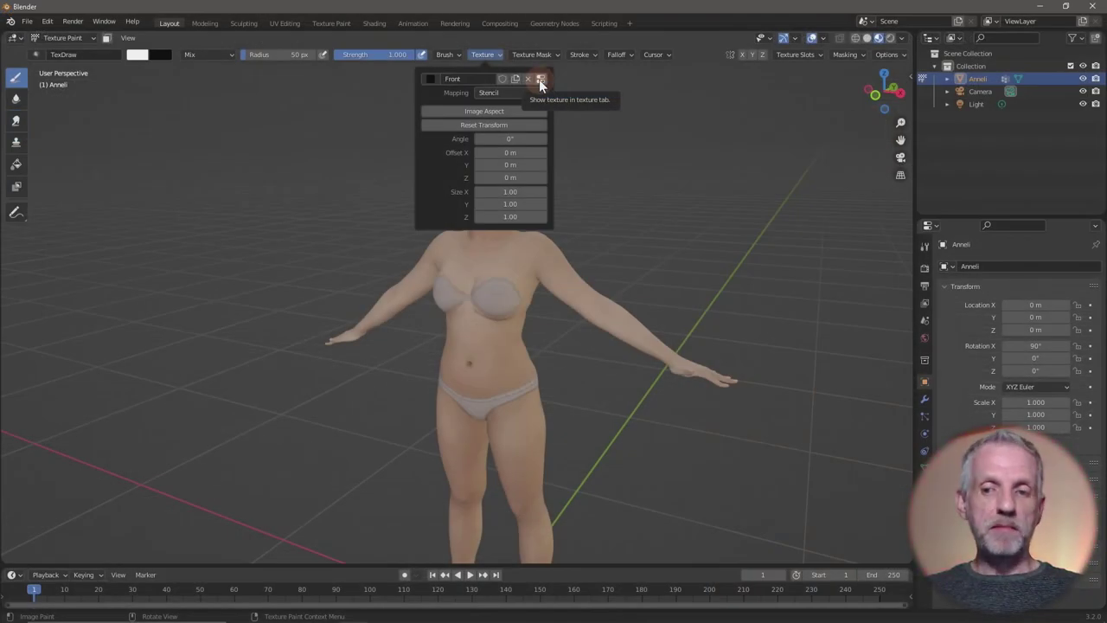
Load Front.png from the references folder as the Front texture's image.
{"action": "left_click", "coordinate": [539, 79]}
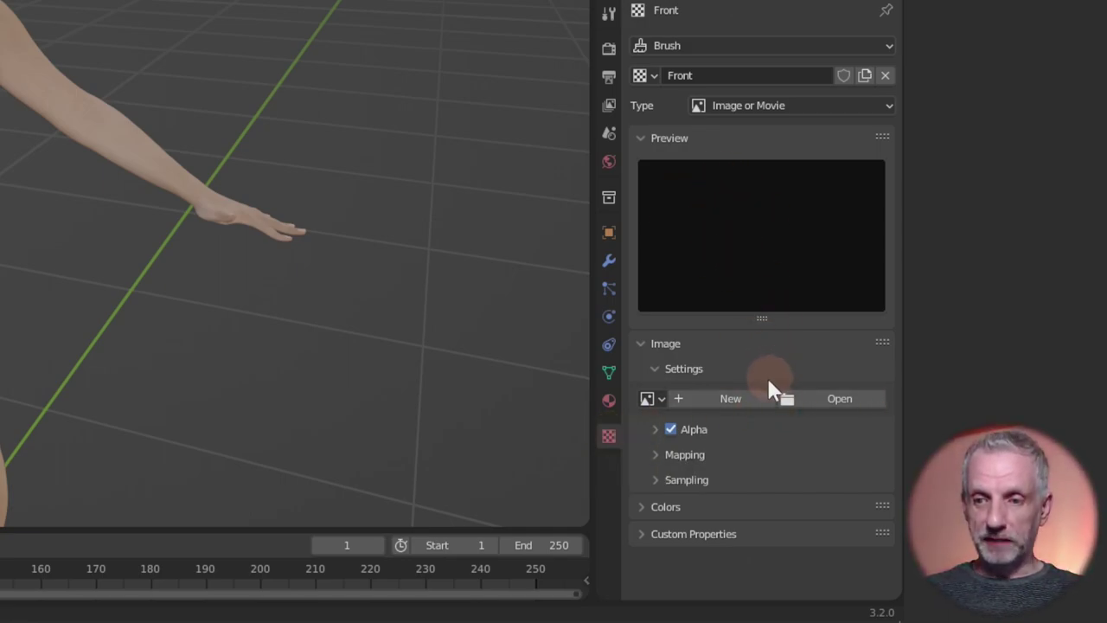
{"action": "left_click", "coordinate": [811, 398]}
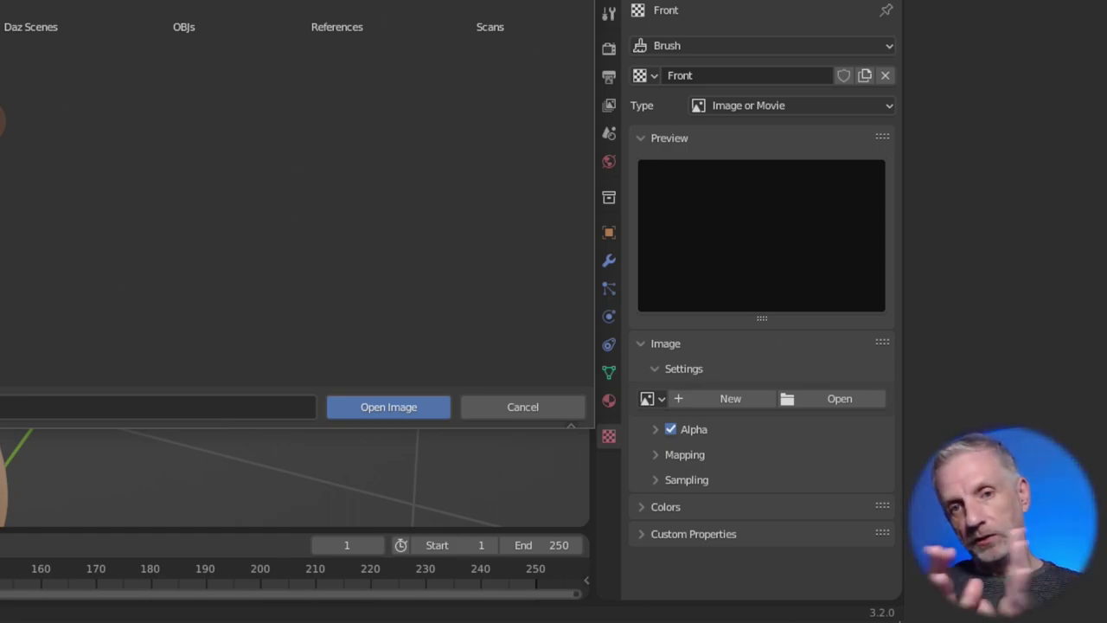
{"action": "left_click", "coordinate": [2, 121]}
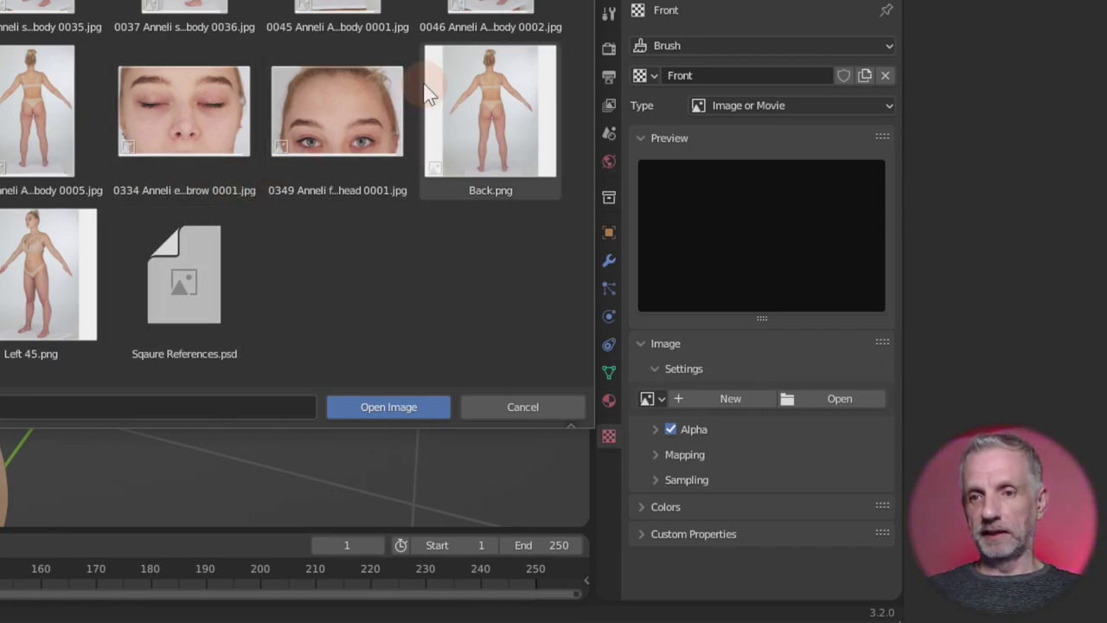
{"action": "left_click", "coordinate": [337, 17]}
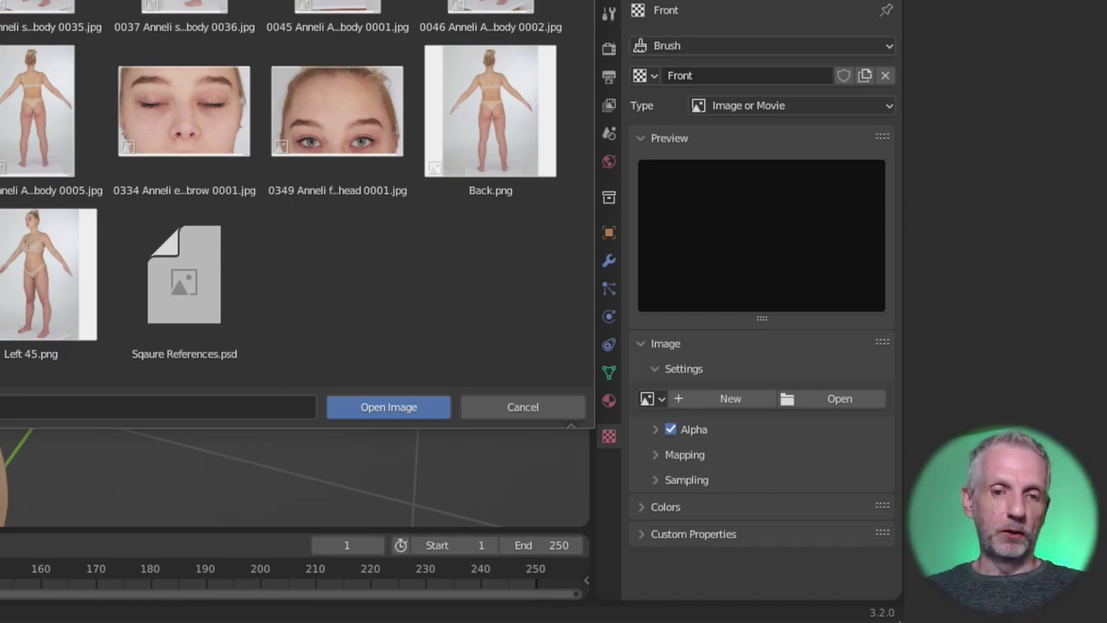
{"action": "left_click", "coordinate": [393, 403]}
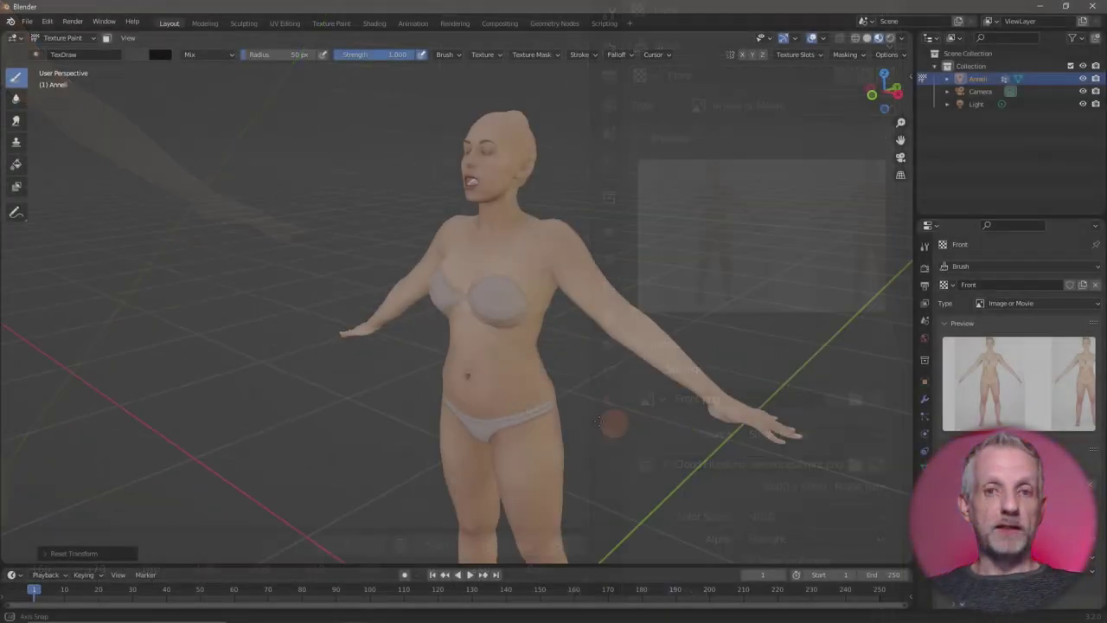
Orbit to a front view, then move and non-uniformly scale the Front stencil over her body.
{"action": "middle_click_drag", "start_coordinate": [133, 274], "coordinate": [177, 288]}
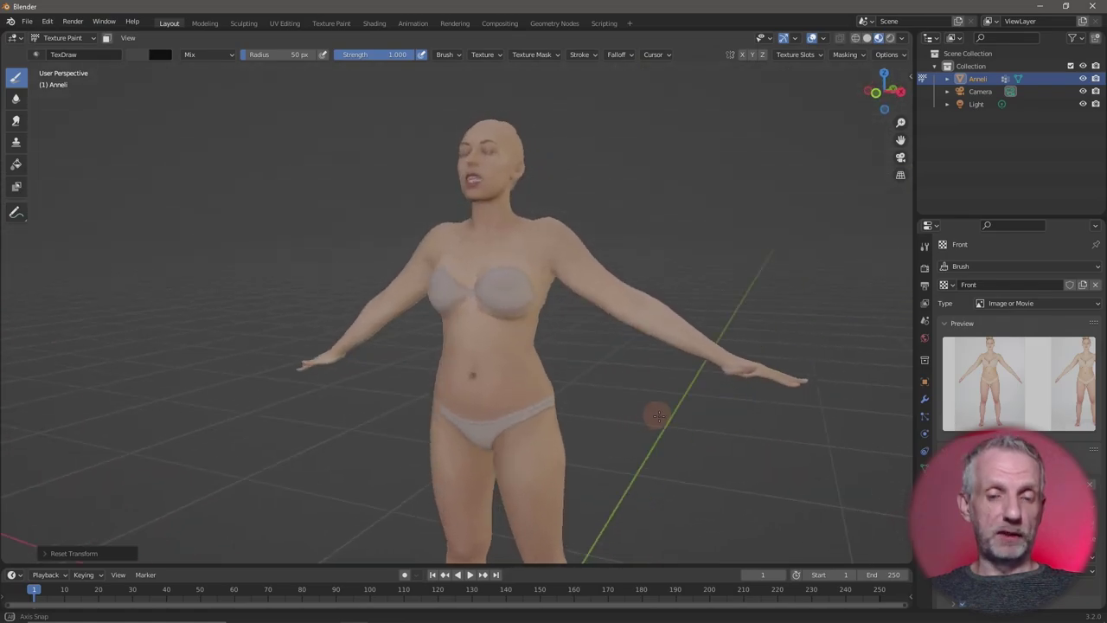
{"action": "middle_click_drag", "start_coordinate": [658, 416], "coordinate": [671, 425]}
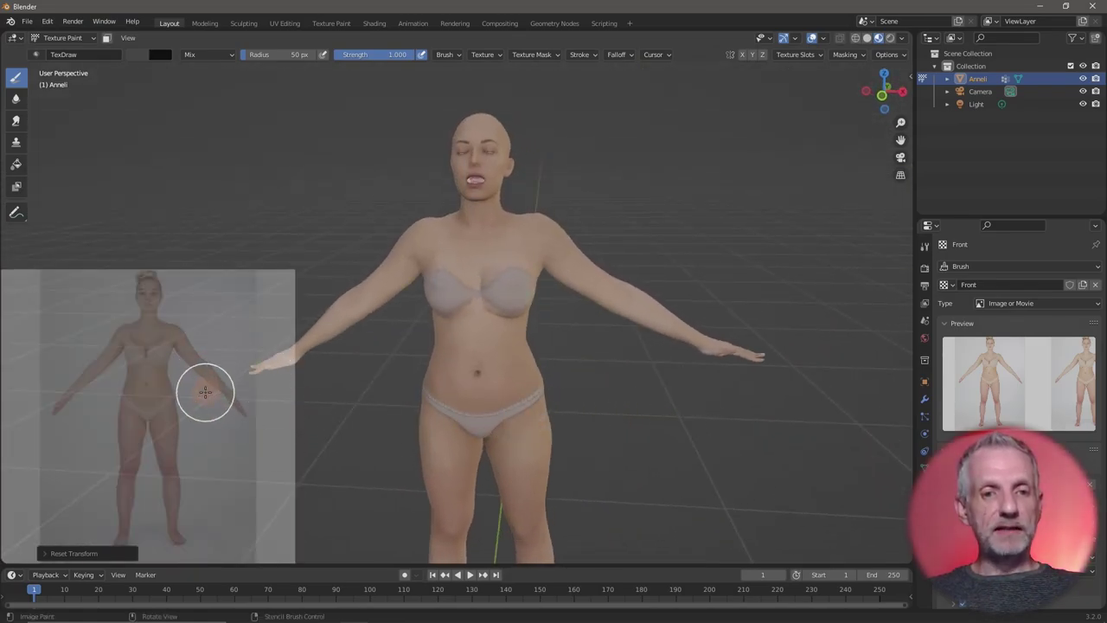
{"action": "right_click_drag", "start_coordinate": [234, 395], "coordinate": [546, 264]}
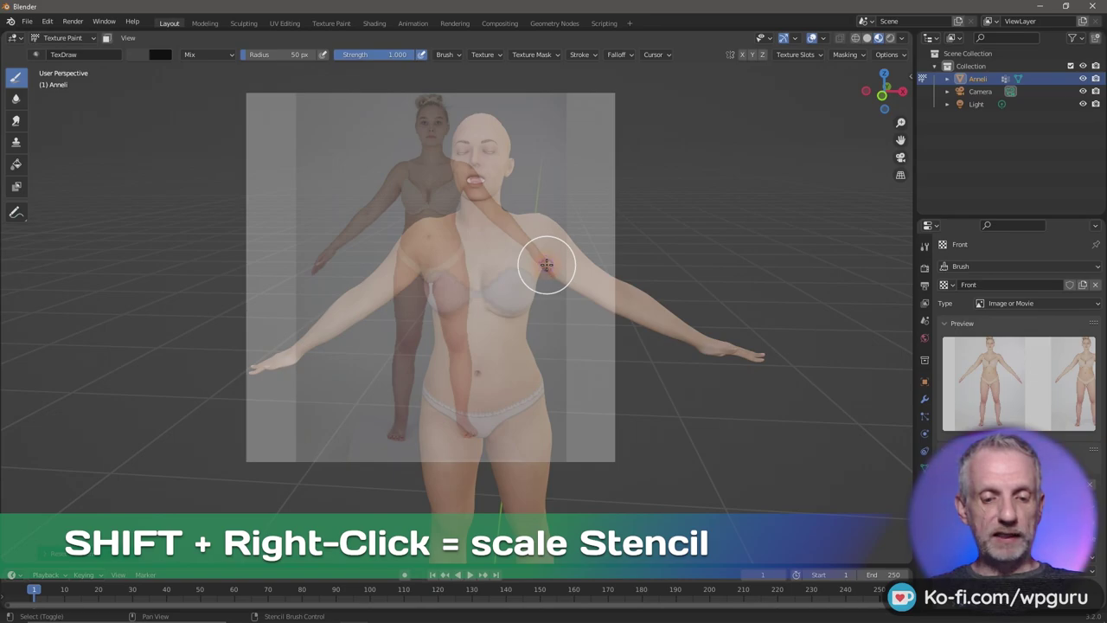
{"action": "mouse_move", "coordinate": [547, 264]}
{"action": "right_mouse_down", "text": "shift"}
{"action": "mouse_move", "coordinate": [625, 267]}
{"action": "mouse_move", "coordinate": [549, 264]}
{"action": "mouse_move", "coordinate": [588, 262]}
{"action": "mouse_move", "coordinate": [565, 262]}
{"action": "mouse_move", "coordinate": [567, 272]}
{"action": "right_mouse_up", "text": "shift"}
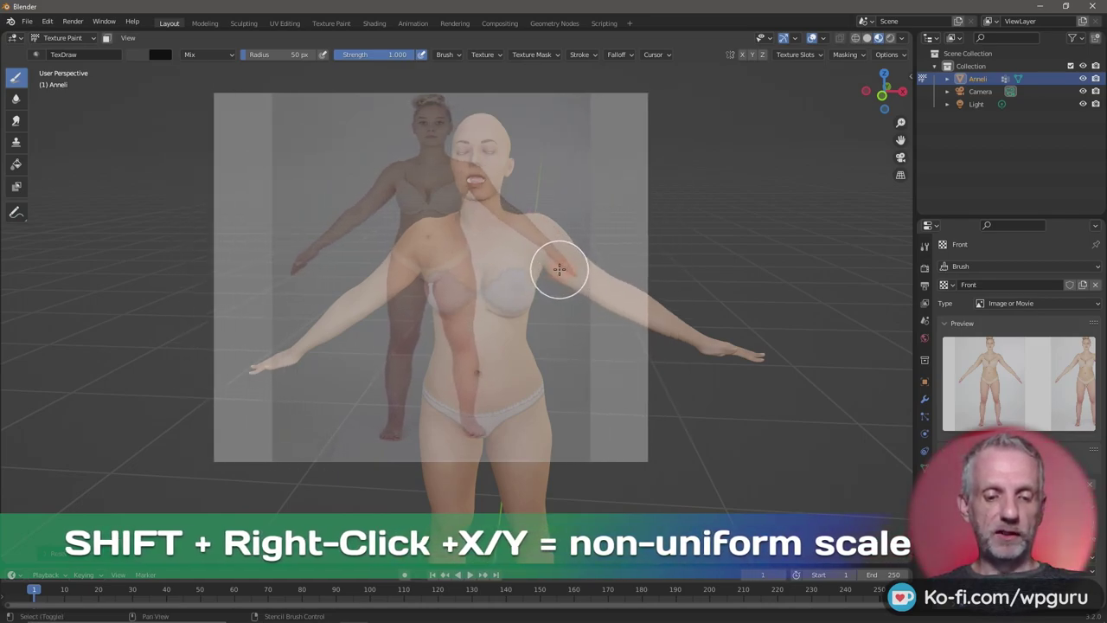
{"action": "right_click_drag", "start_coordinate": [559, 270], "coordinate": [563, 325], "text": "shift"}
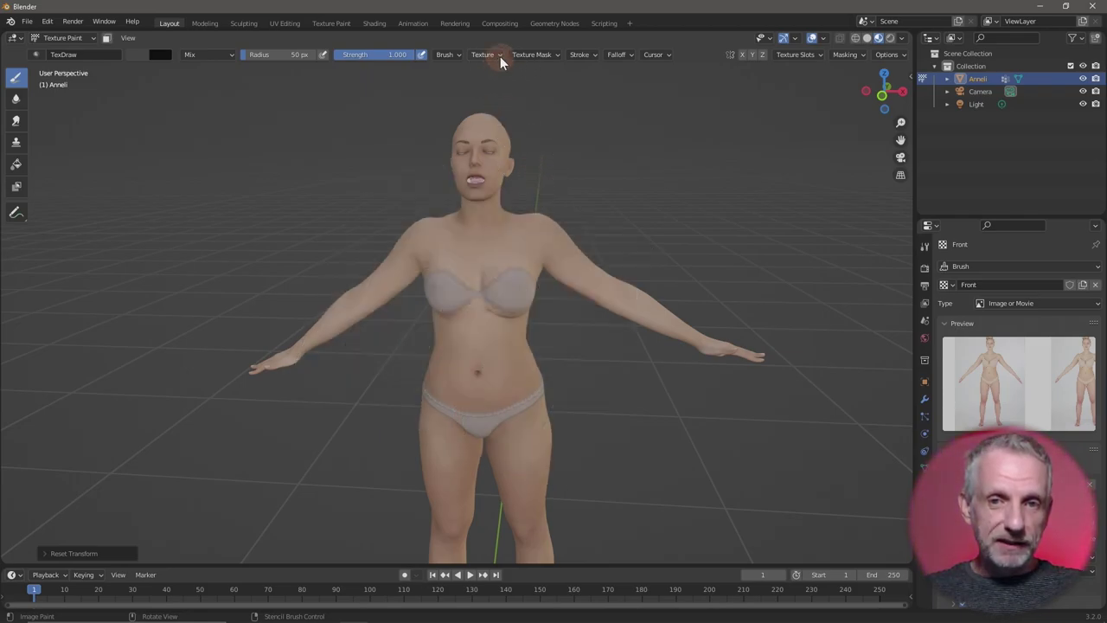
Reset the stencil's transform and frame the head and chest in the viewport.
{"action": "left_click", "coordinate": [499, 56]}
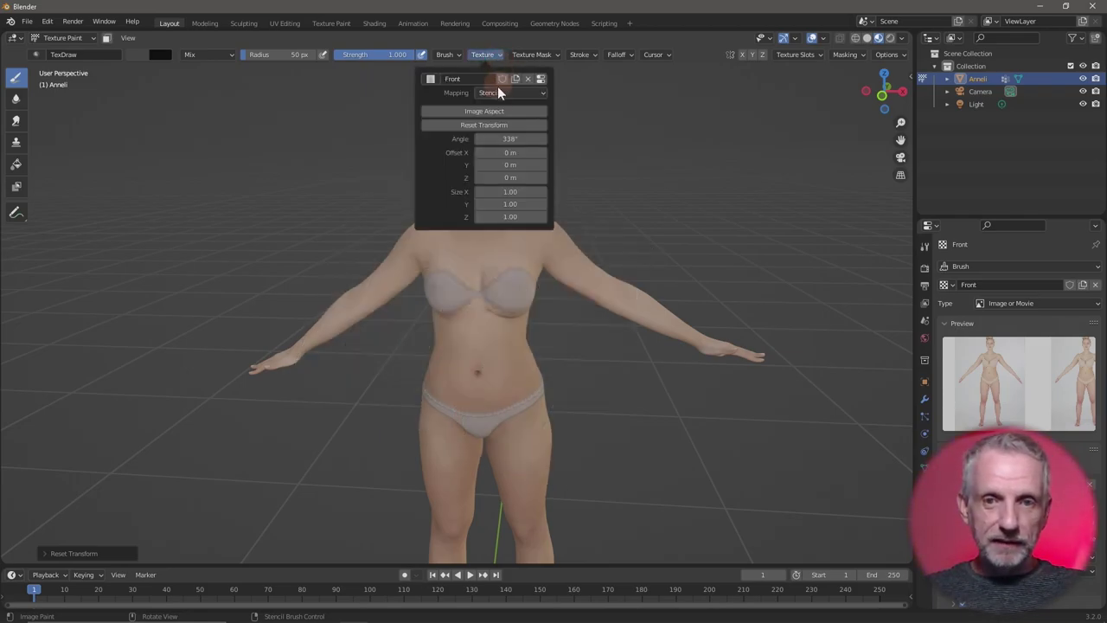
{"action": "left_click", "coordinate": [520, 126]}
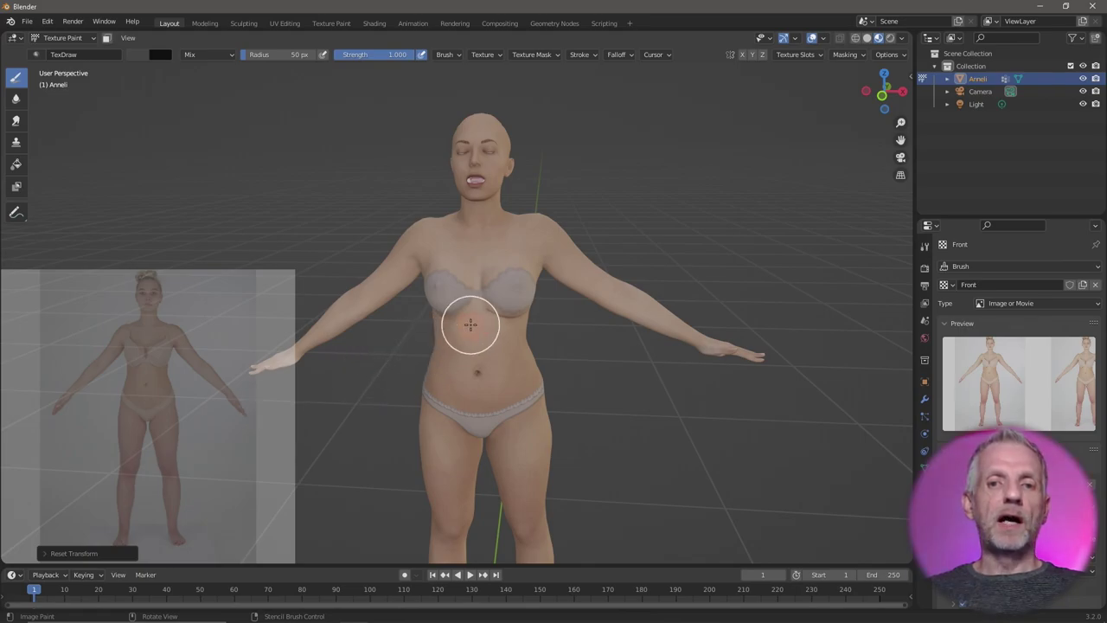
{"action": "mouse_move", "coordinate": [470, 324]}
{"action": "middle_mouse_down"}
{"action": "mouse_move", "coordinate": [415, 329]}
{"action": "mouse_move", "coordinate": [452, 354]}
{"action": "mouse_move", "coordinate": [472, 328]}
{"action": "middle_mouse_up"}
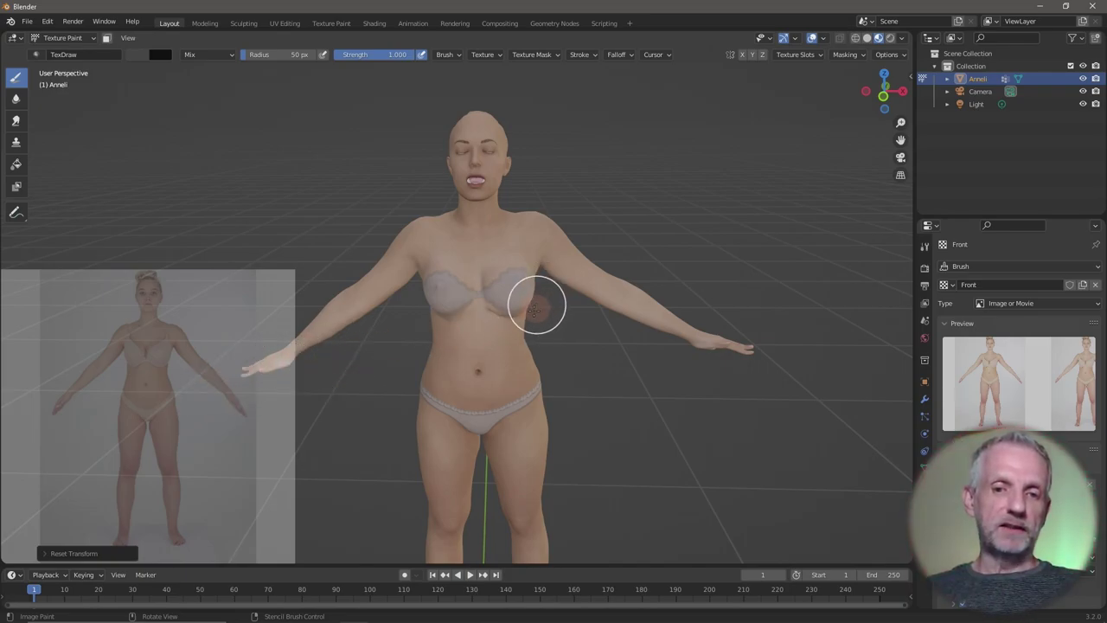
{"action": "scroll", "coordinate": [539, 321], "scroll_direction": "down", "scroll_amount": 2}
{"action": "scroll", "coordinate": [536, 312], "scroll_direction": "up", "scroll_amount": 5}
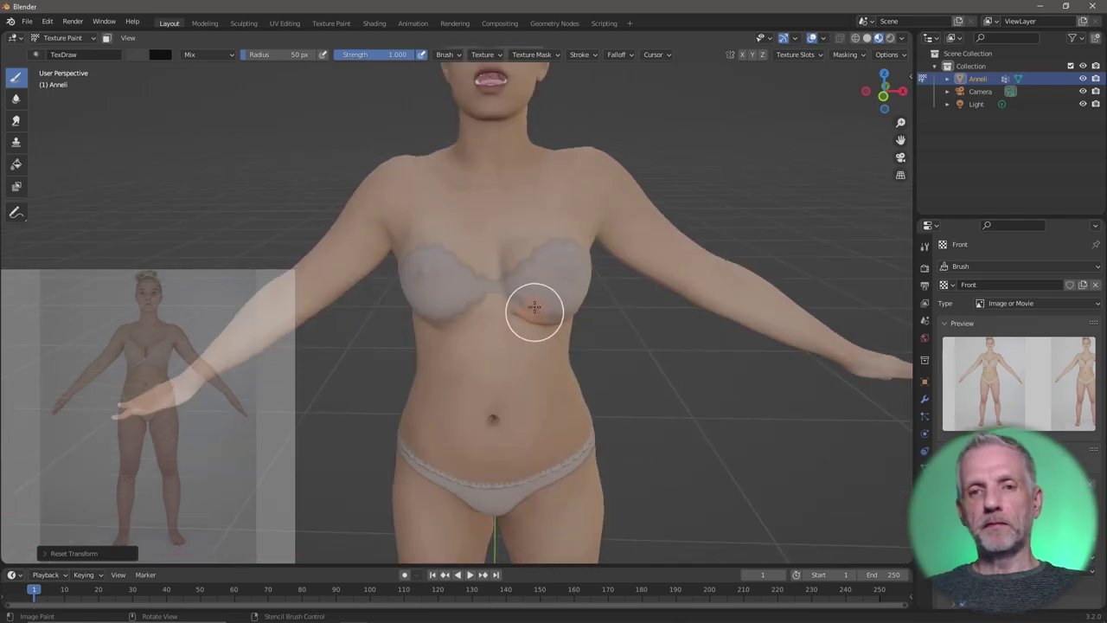
{"action": "mouse_move", "coordinate": [536, 309]}
{"action": "middle_mouse_down", "text": "shift"}
{"action": "mouse_move", "coordinate": [530, 481]}
{"action": "mouse_move", "coordinate": [544, 457]}
{"action": "mouse_move", "coordinate": [501, 464]}
{"action": "mouse_move", "coordinate": [522, 479]}
{"action": "mouse_move", "coordinate": [548, 452]}
{"action": "mouse_move", "coordinate": [588, 450]}
{"action": "mouse_move", "coordinate": [519, 450]}
{"action": "mouse_move", "coordinate": [548, 452]}
{"action": "mouse_move", "coordinate": [537, 393]}
{"action": "middle_mouse_up", "text": "shift"}
{"action": "scroll", "coordinate": [530, 481], "scroll_direction": "down", "scroll_amount": 2}
{"action": "scroll", "coordinate": [538, 459], "scroll_direction": "up", "scroll_amount": 3}
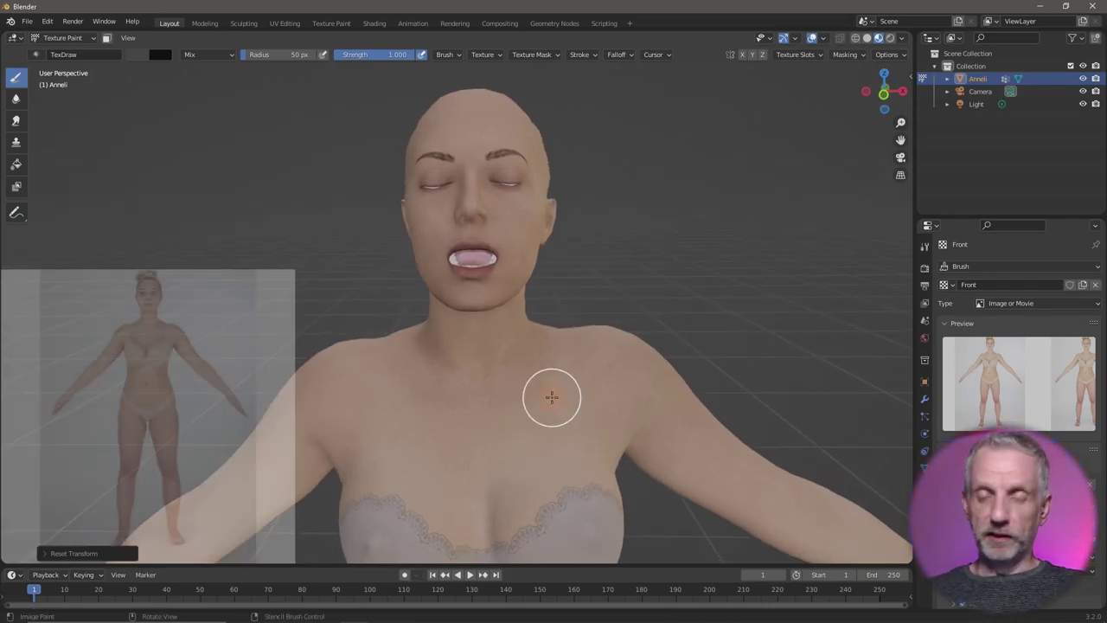
{"action": "key", "text": "KP_1"}
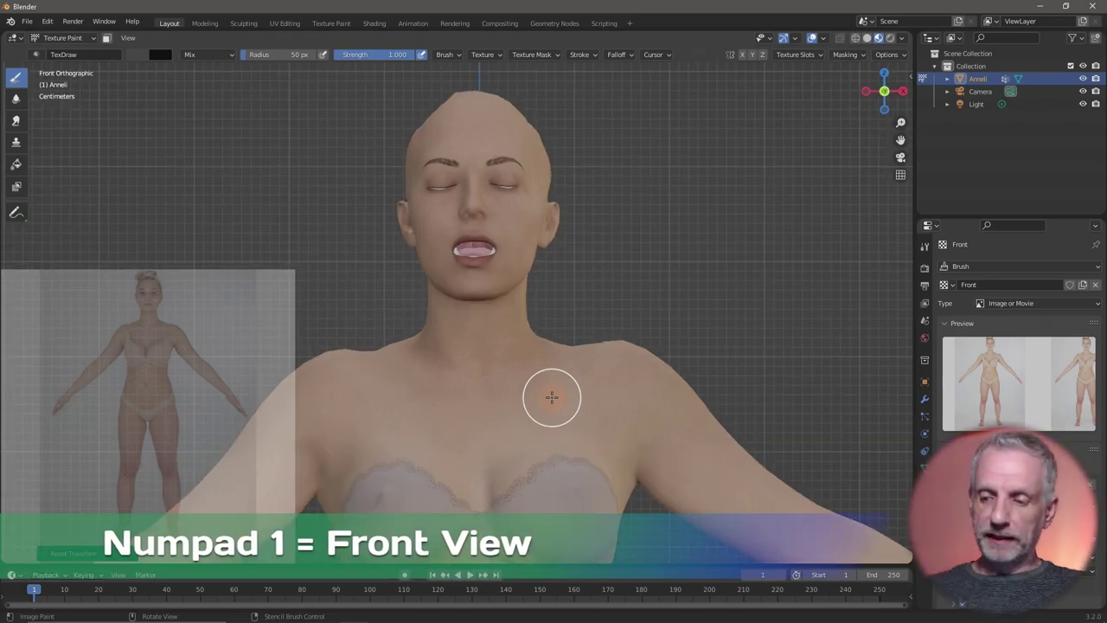
{"action": "mouse_move", "coordinate": [630, 352]}
{"action": "middle_mouse_down"}
{"action": "mouse_move", "coordinate": [637, 370]}
{"action": "mouse_move", "coordinate": [573, 370]}
{"action": "mouse_move", "coordinate": [650, 376]}
{"action": "mouse_move", "coordinate": [596, 358]}
{"action": "middle_mouse_up"}
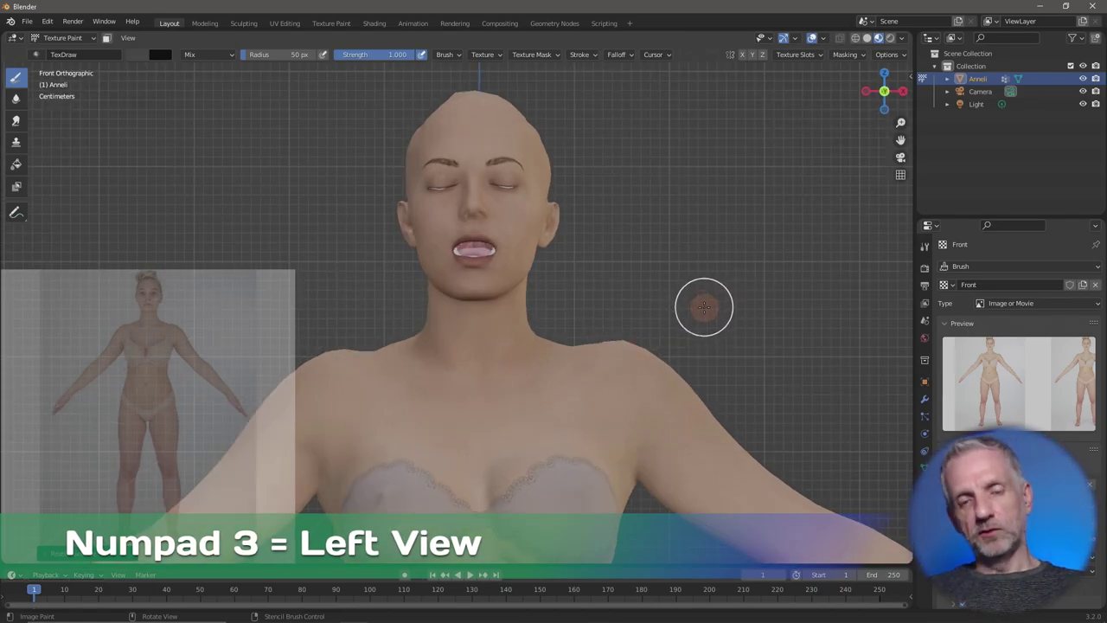
{"action": "mouse_move", "coordinate": [703, 311]}
{"action": "middle_mouse_down"}
{"action": "mouse_move", "coordinate": [628, 336]}
{"action": "mouse_move", "coordinate": [709, 326]}
{"action": "mouse_move", "coordinate": [692, 332]}
{"action": "middle_mouse_up"}
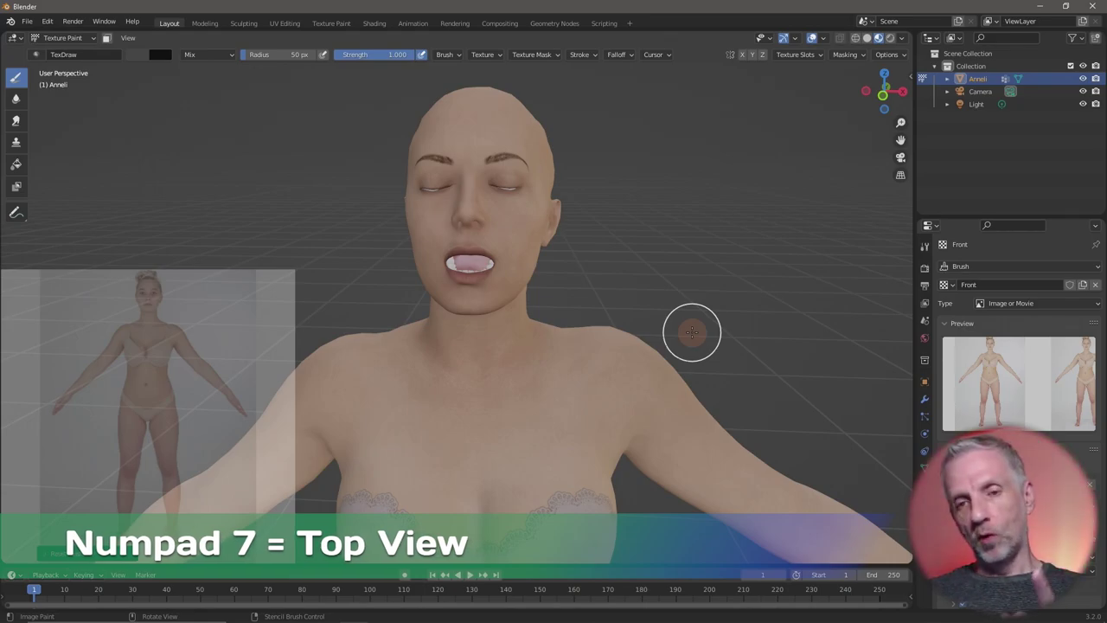
{"action": "key", "text": "KP_1"}
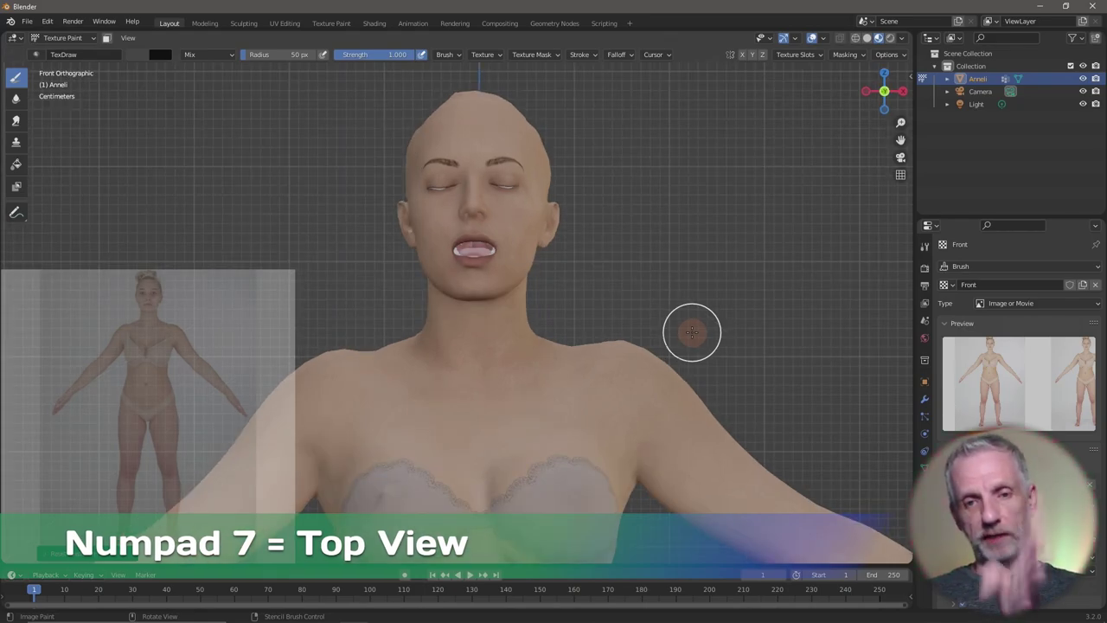
{"action": "key", "text": "KP_3"}
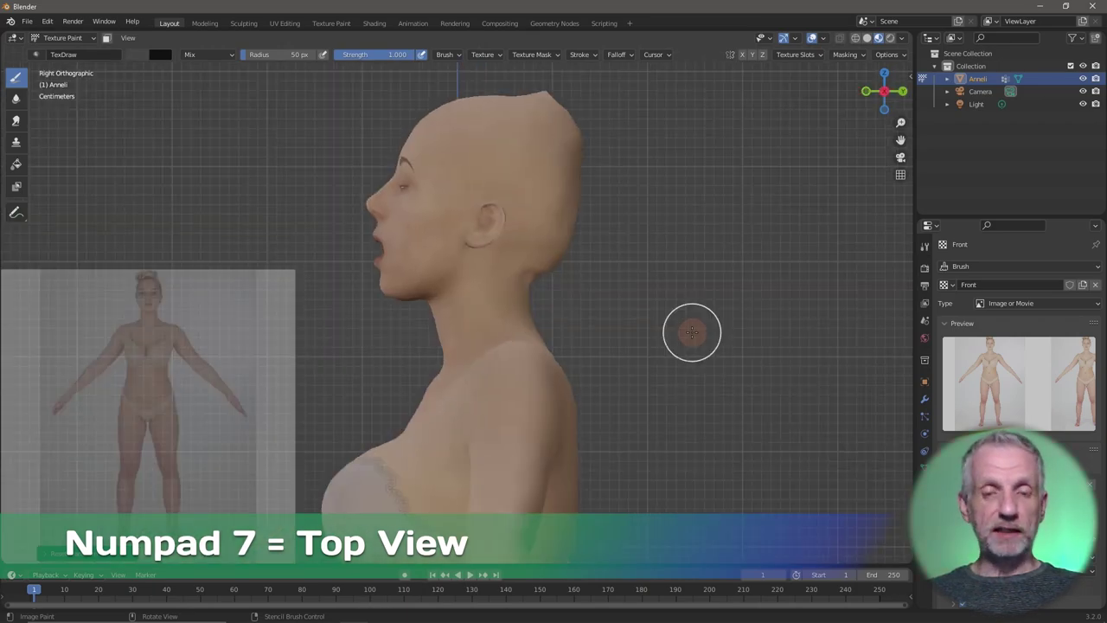
{"action": "key", "text": "KP_7"}
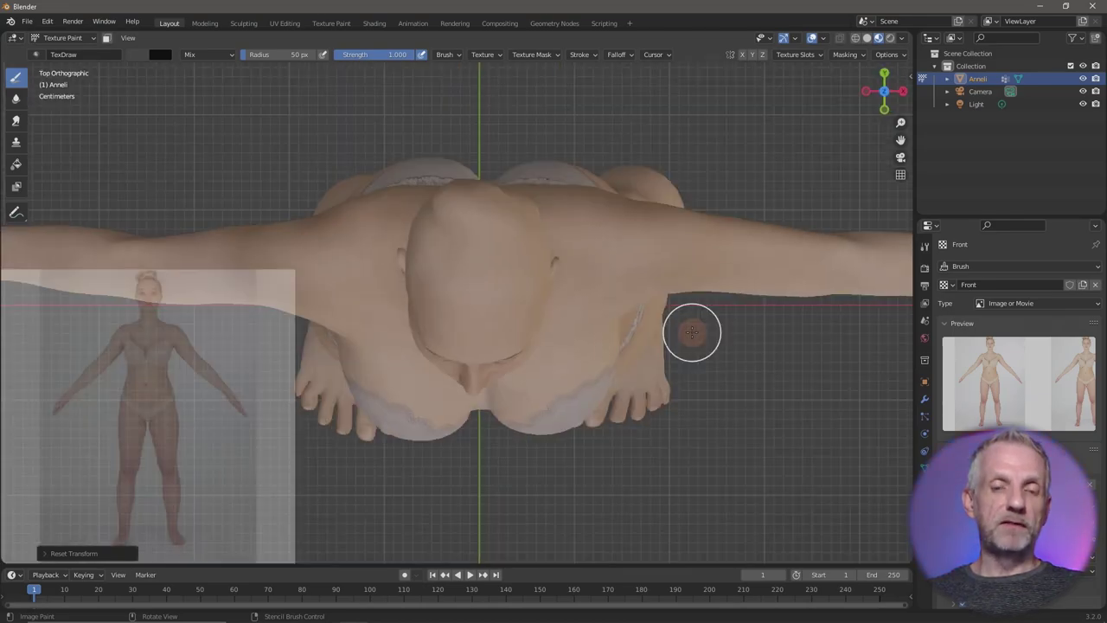
{"action": "key", "text": "KP_1"}
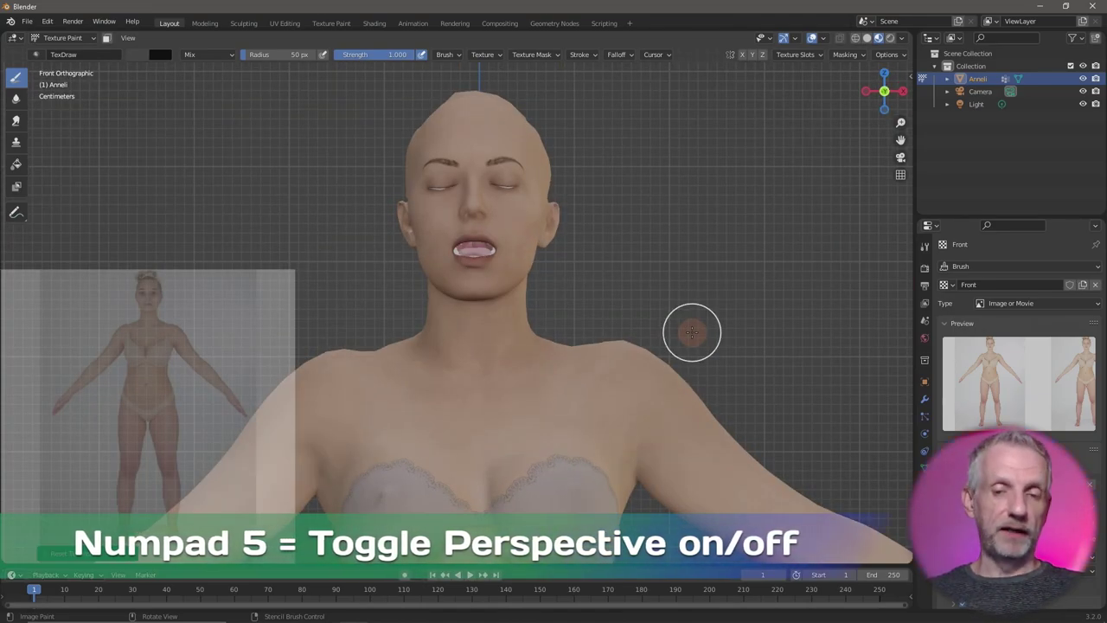
{"action": "key", "text": "KP_5"}
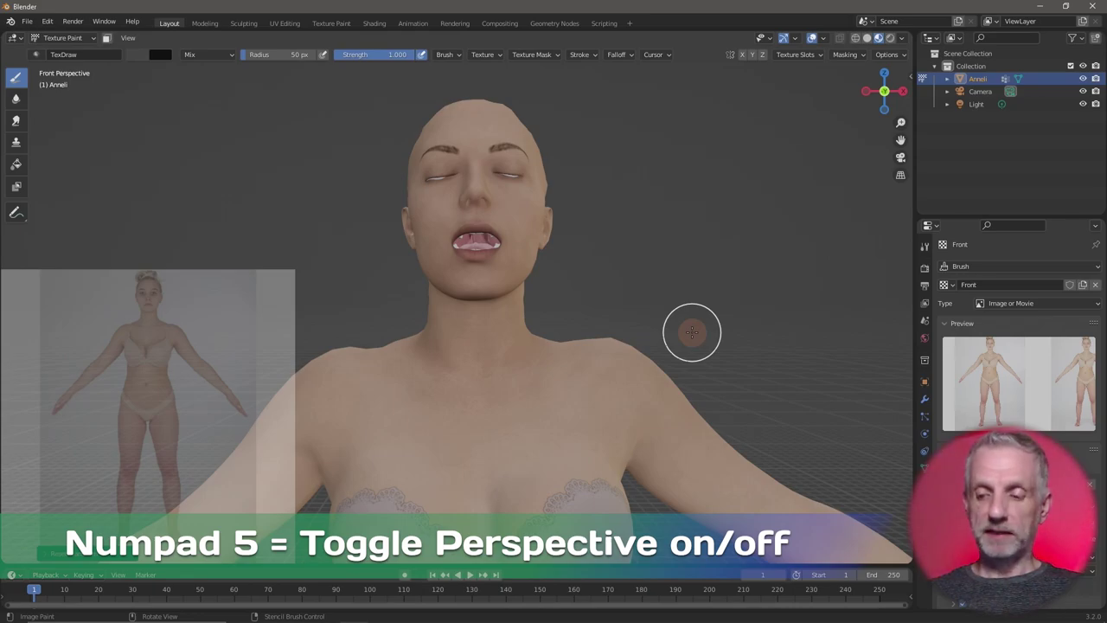
{"action": "key", "text": "KP_5"}
{"action": "key", "text": "KP_5"}
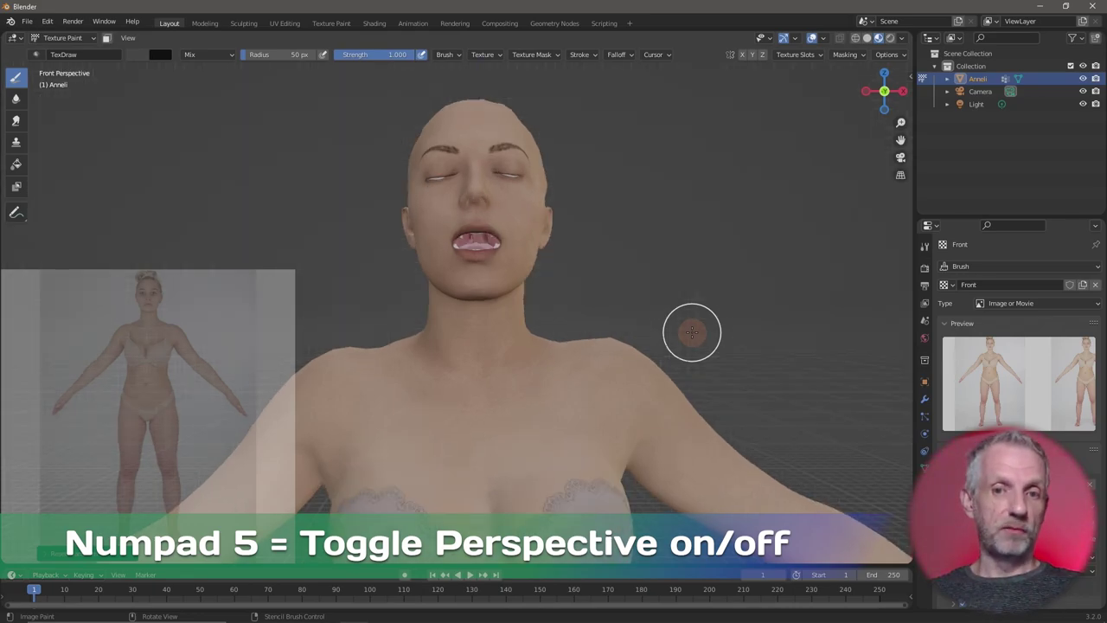
{"action": "key", "text": "KP_5"}
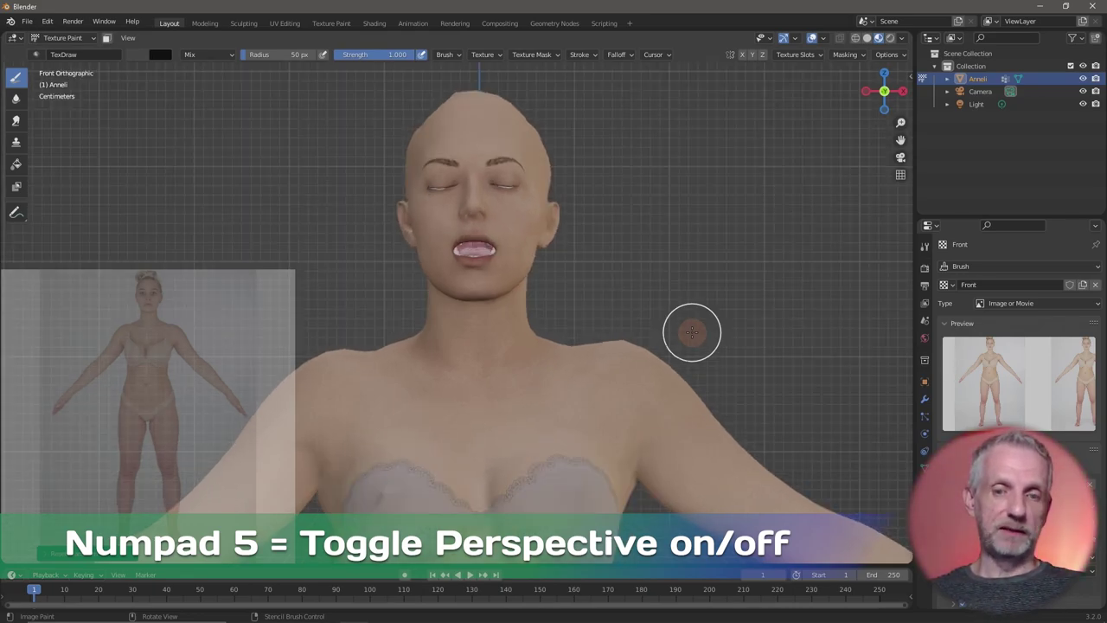
{"action": "key", "text": "KP_5"}
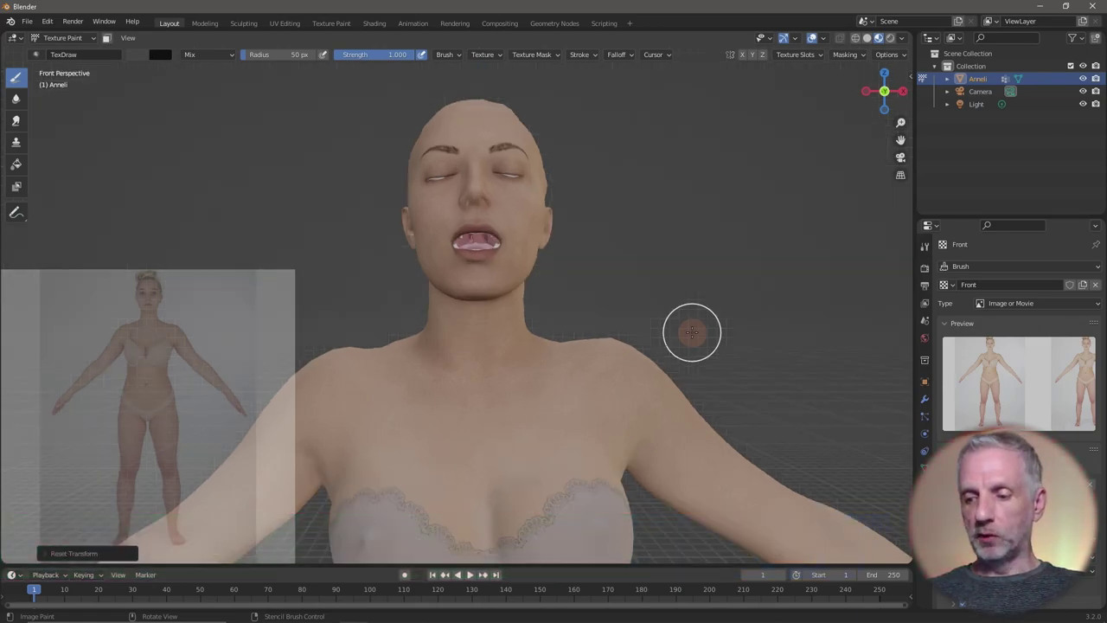
{"action": "key", "text": "KP_5"}
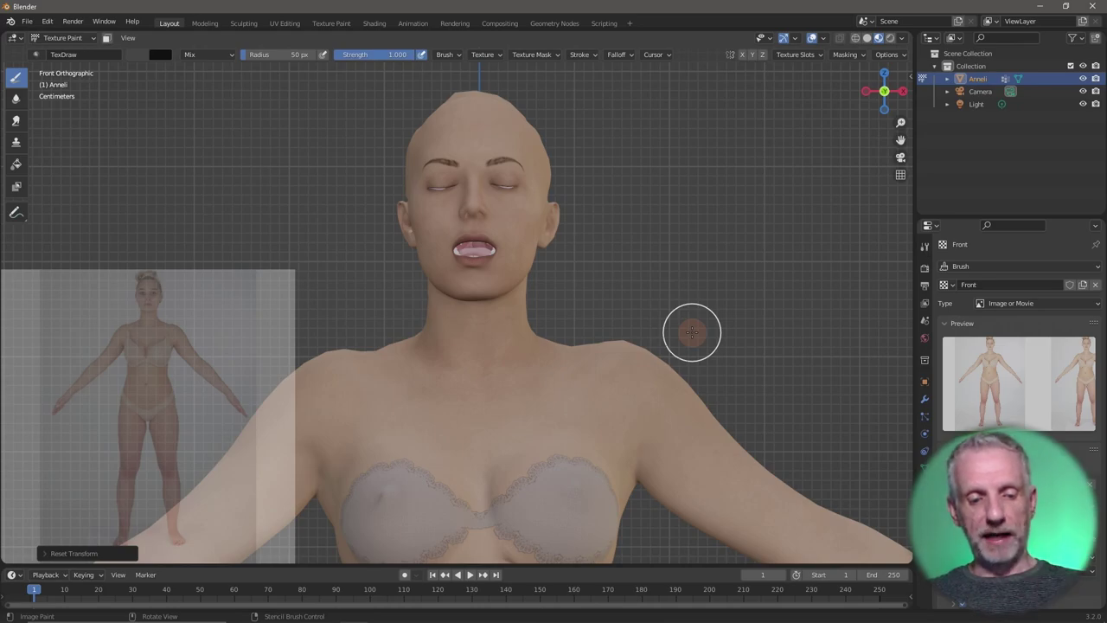
{"action": "key", "text": "ctrl+KP_1"}
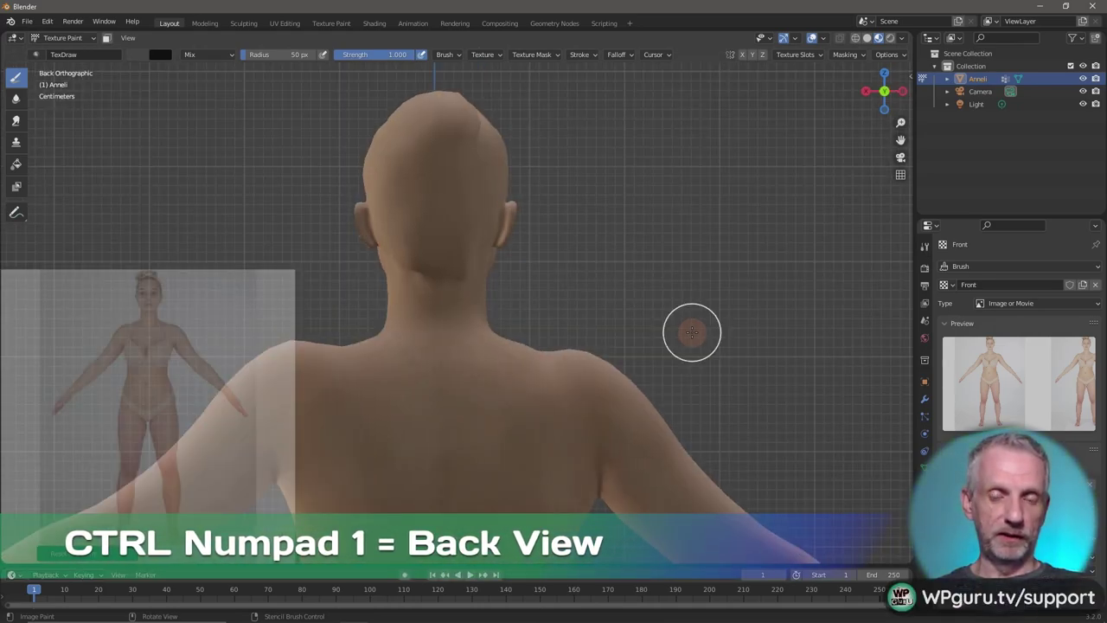
{"action": "key", "text": "KP_3"}
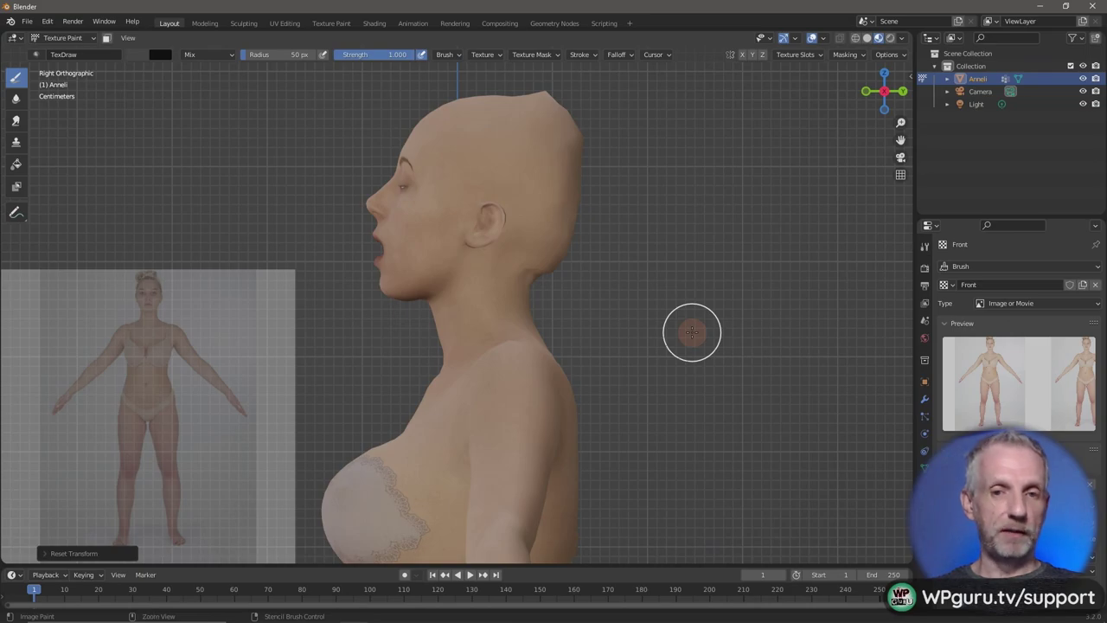
{"action": "key", "text": "ctrl+KP_3"}
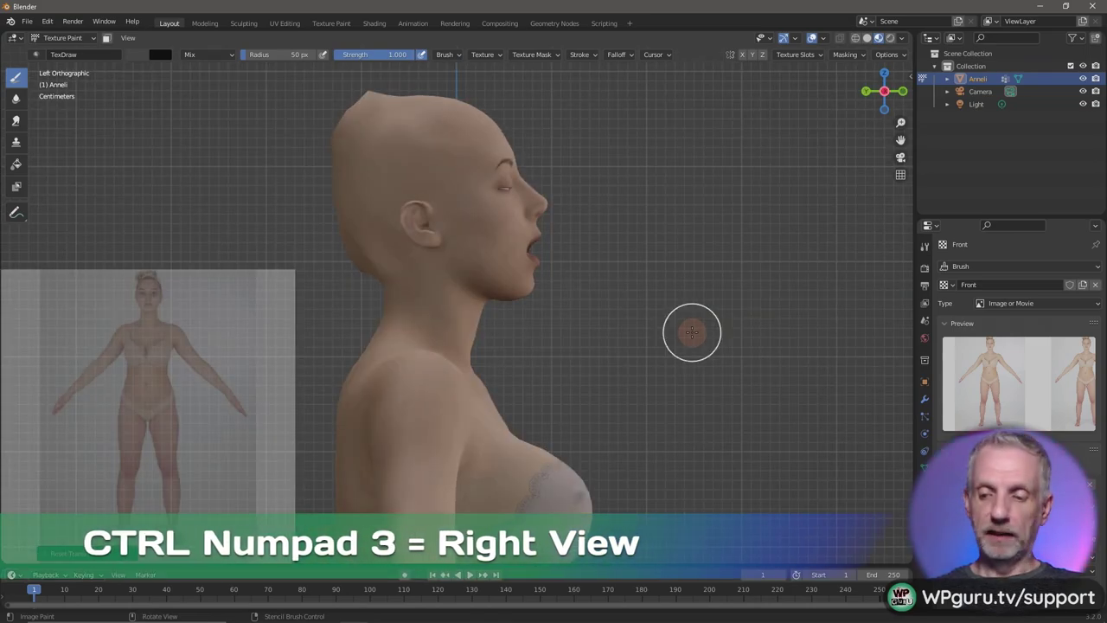
{"action": "key", "text": "KP_7"}
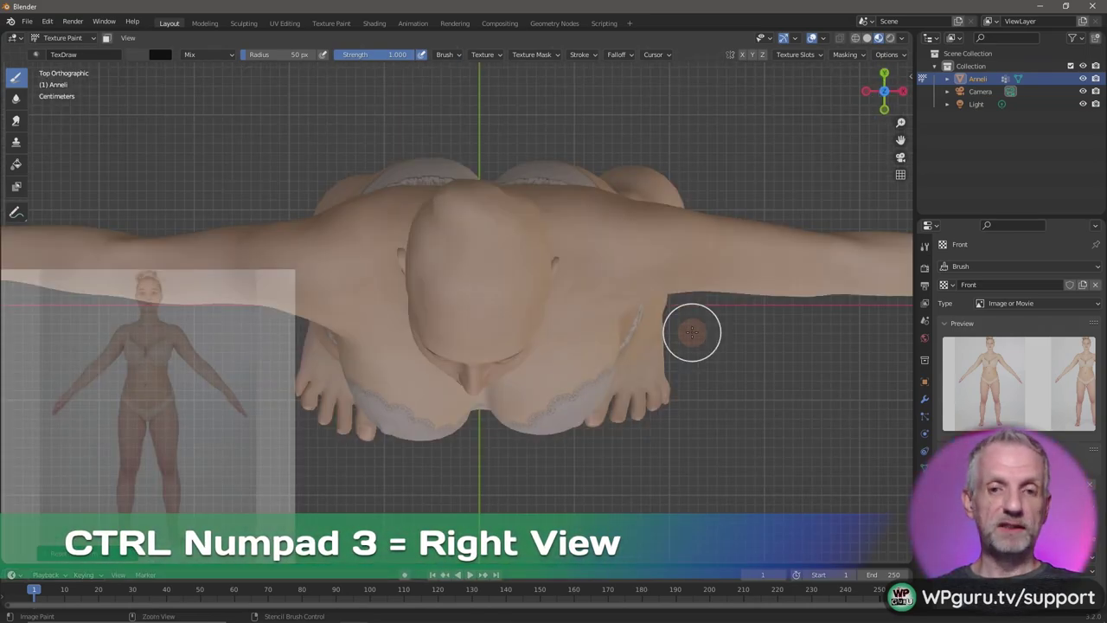
{"action": "key", "text": "ctrl+KP_7"}
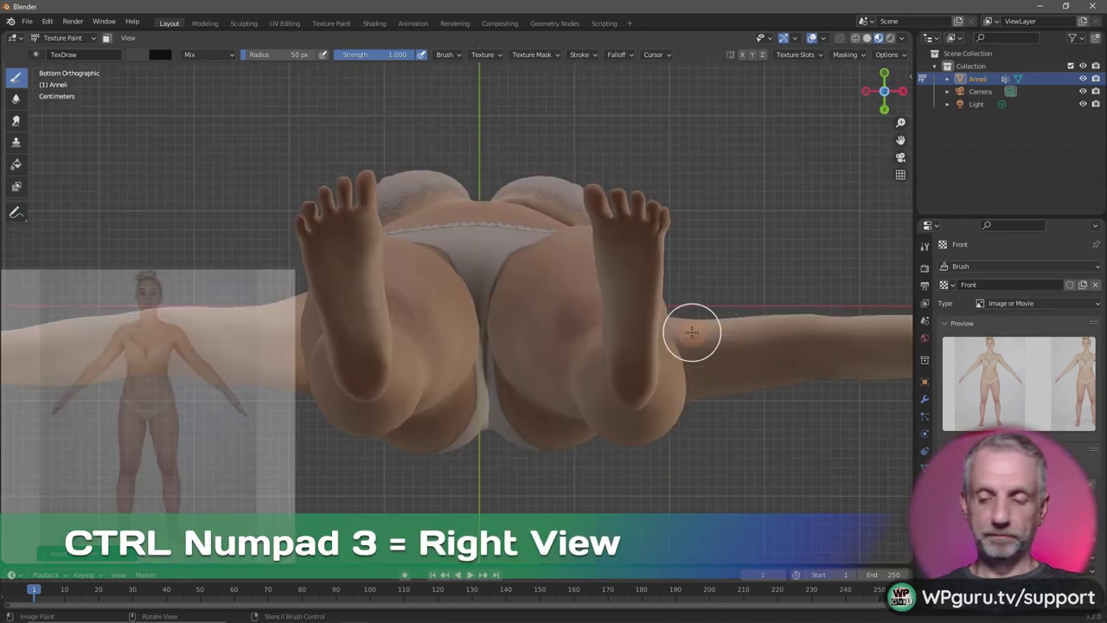
{"action": "key", "text": "KP_1"}
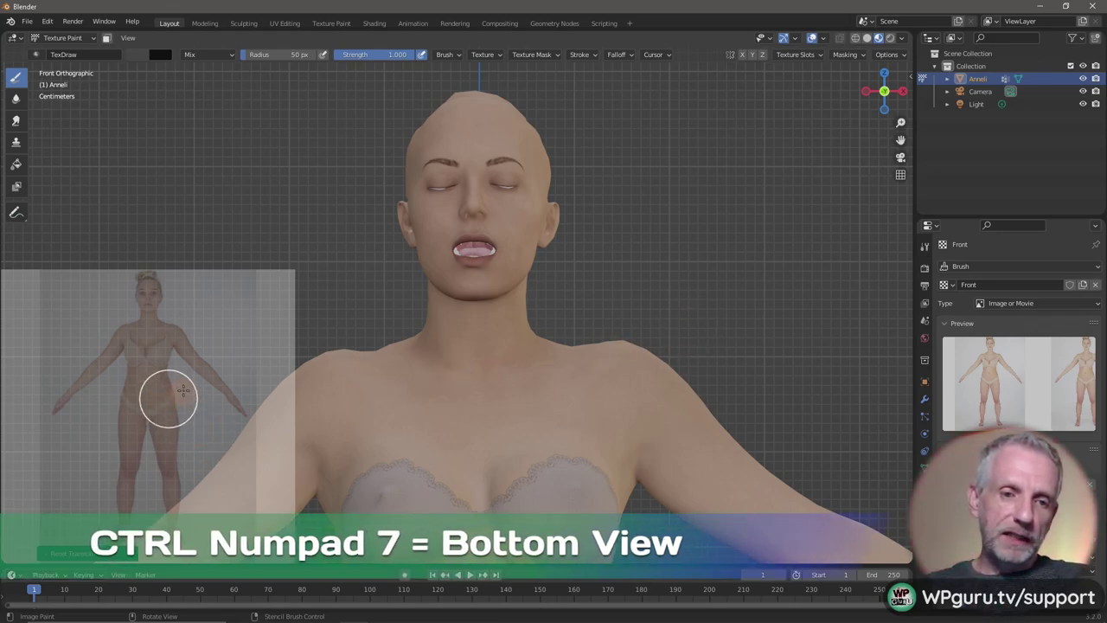
Drag the Front stencil left so it sits mostly off the figure.
{"action": "right_click_drag", "start_coordinate": [165, 395], "coordinate": [85, 375]}
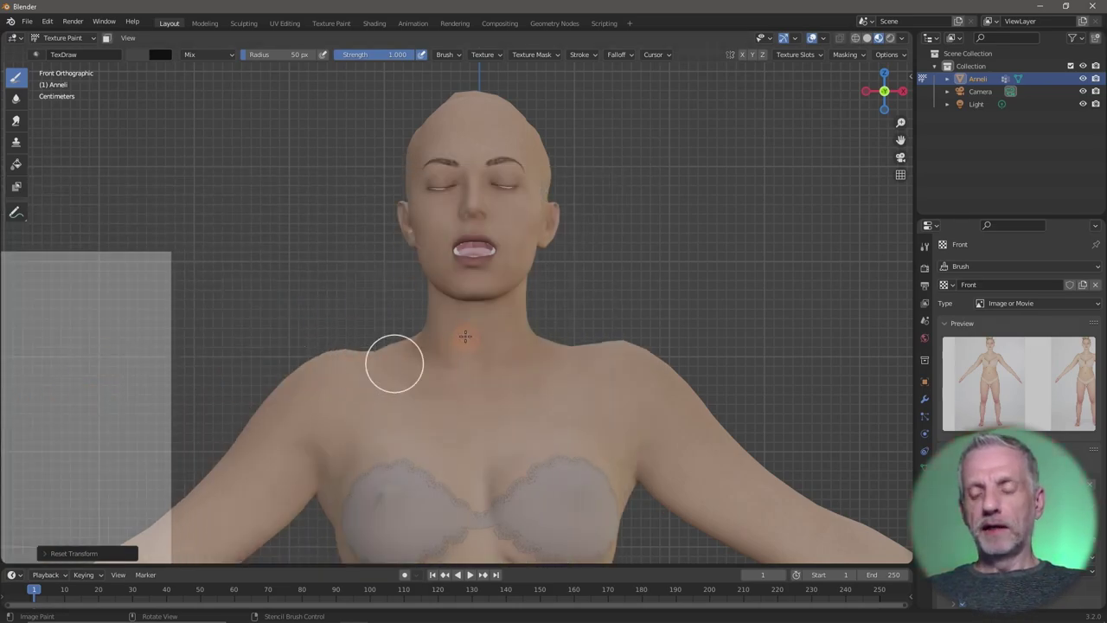
Switch to perspective view and show Anneli's Transform values in the Item sidebar.
{"action": "key", "text": "KP_5"}
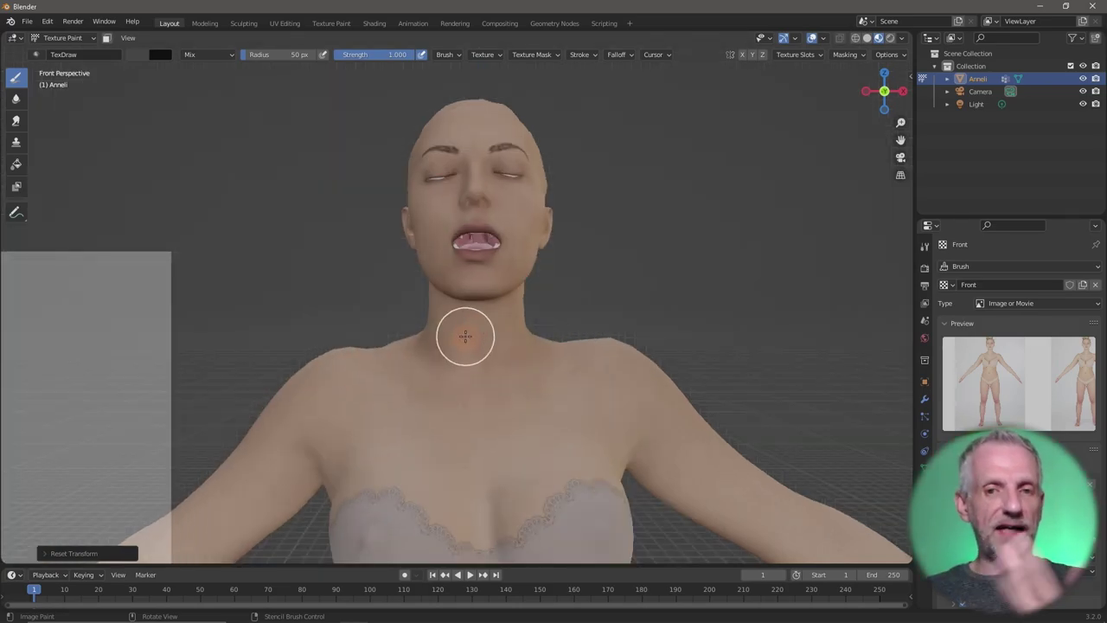
{"action": "key", "text": "KP_5"}
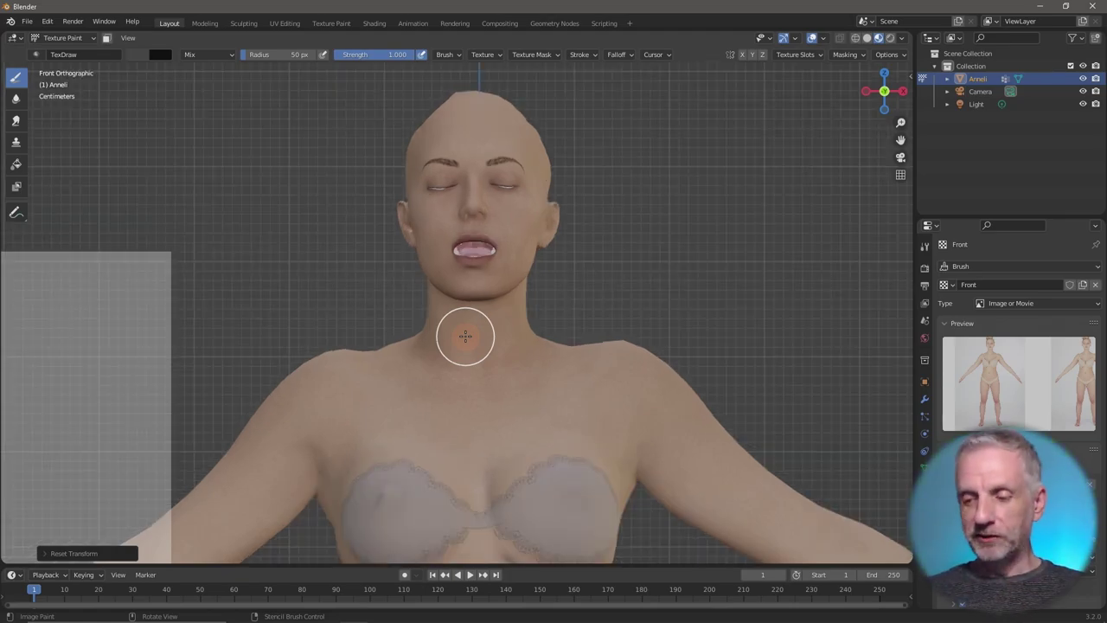
{"action": "key", "text": "KP_5"}
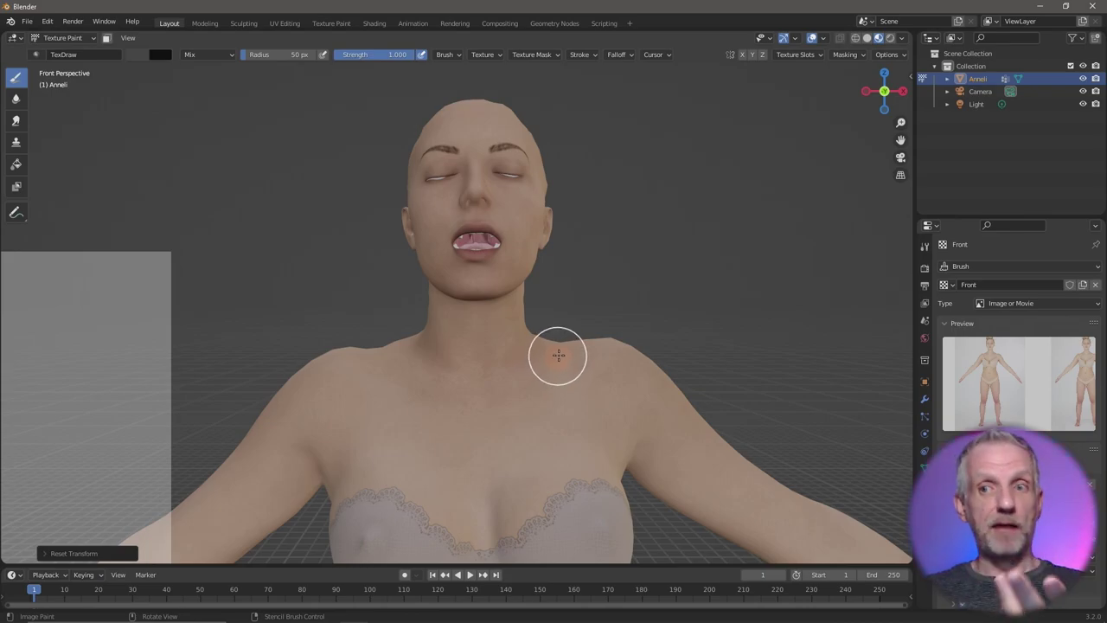
{"action": "key", "text": "n"}
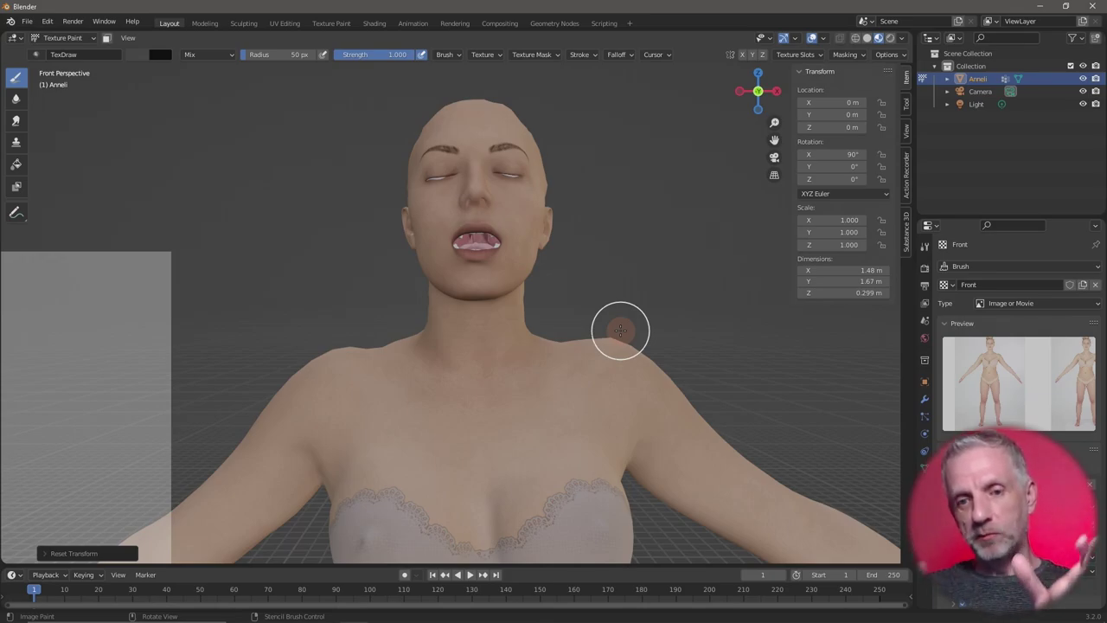
{"action": "key", "text": "n"}
{"action": "key", "text": "n"}
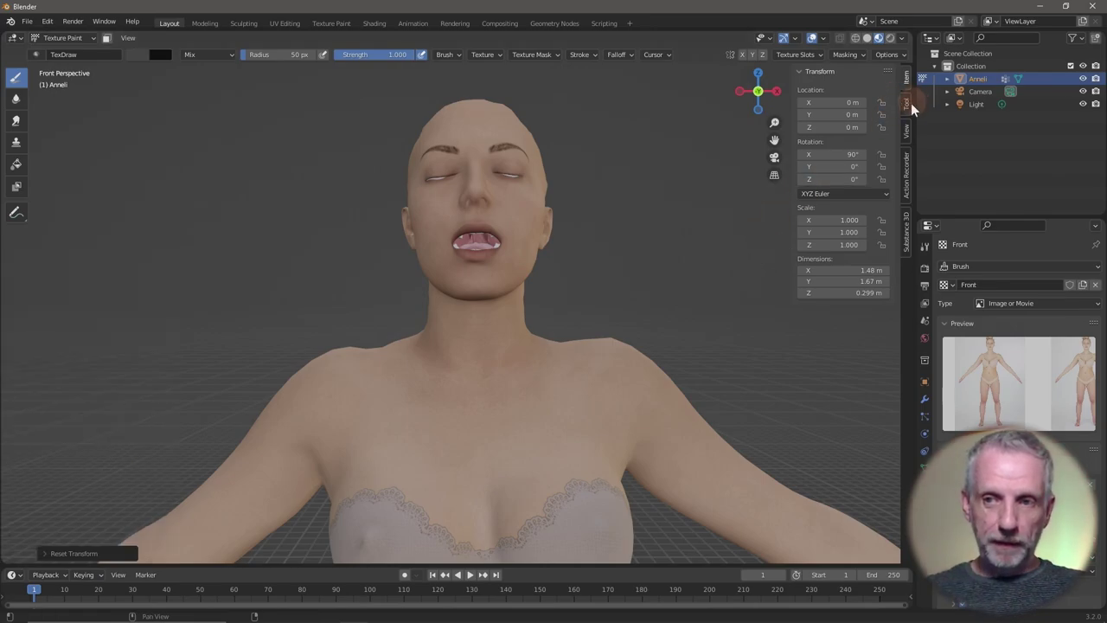
Set the viewport focal length to 80 mm, then 120 mm, and hide the sidebar.
{"action": "left_click", "coordinate": [907, 133]}
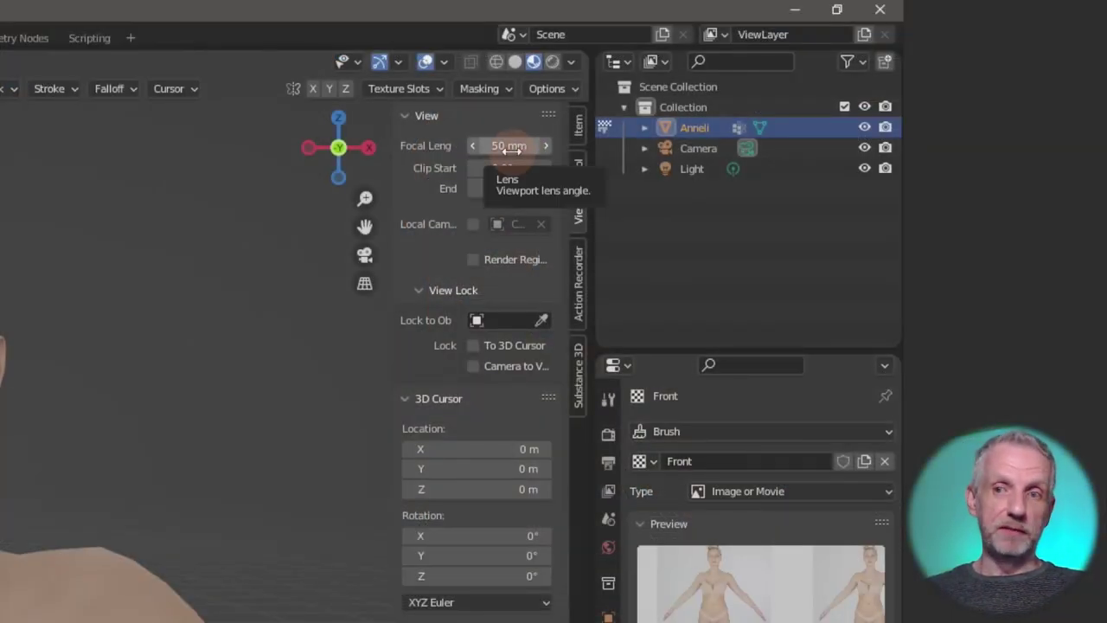
{"action": "left_click", "coordinate": [510, 147]}
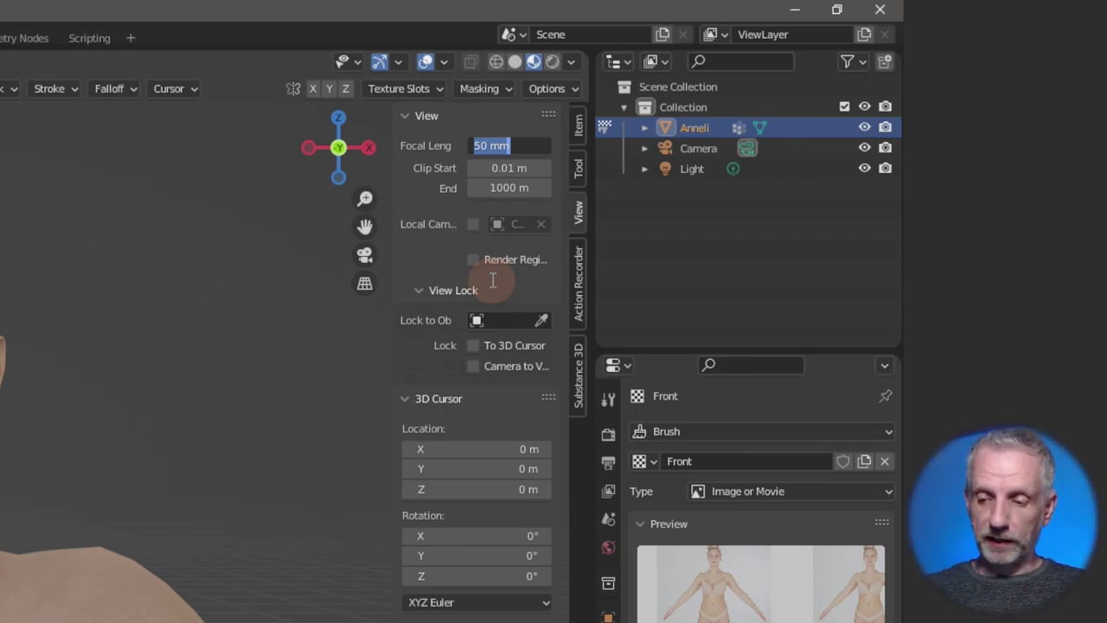
{"action": "type", "text": "80"}
{"action": "key", "text": "Return"}
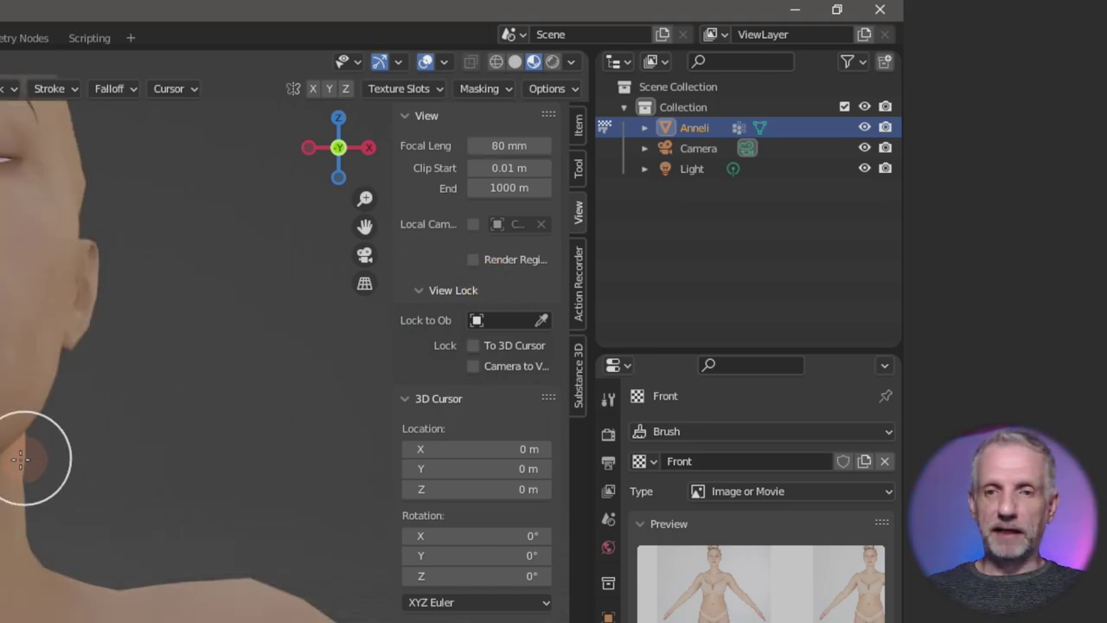
{"action": "middle_click_drag", "start_coordinate": [20, 452], "coordinate": [4, 472]}
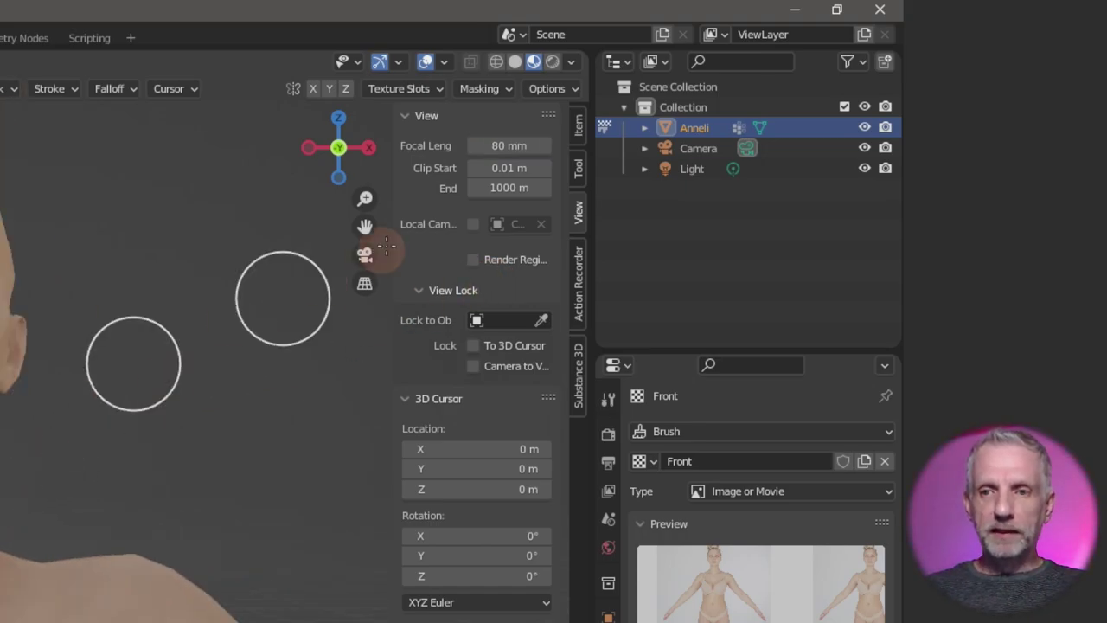
{"action": "left_click", "coordinate": [474, 145]}
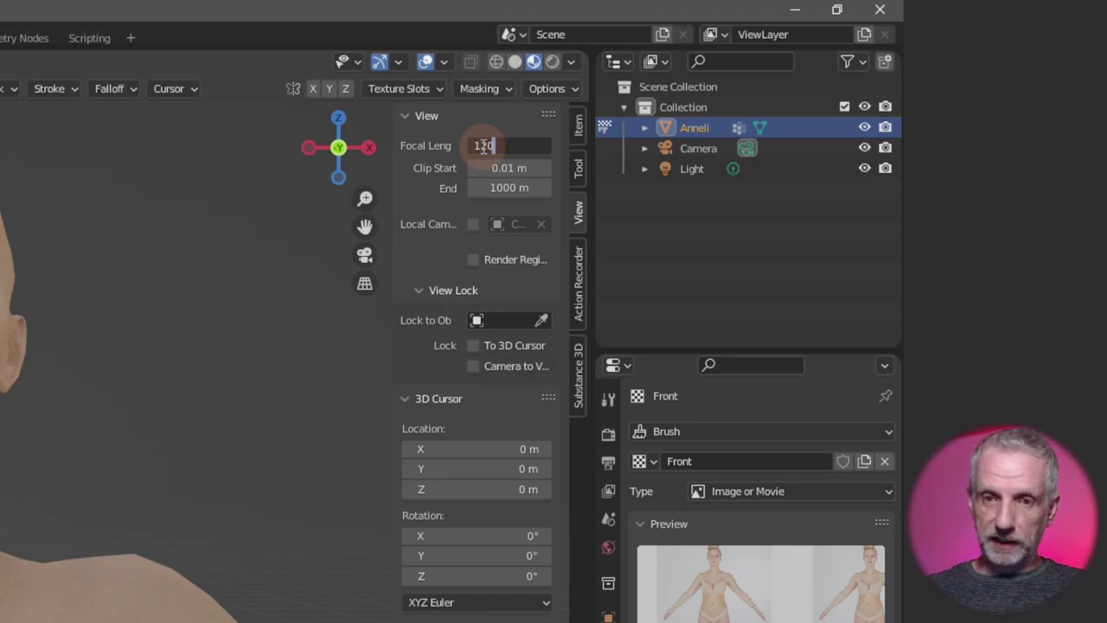
{"action": "type", "text": "120"}
{"action": "key", "text": "Return"}
{"action": "middle_click_drag", "start_coordinate": [247, 316], "coordinate": [118, 389]}
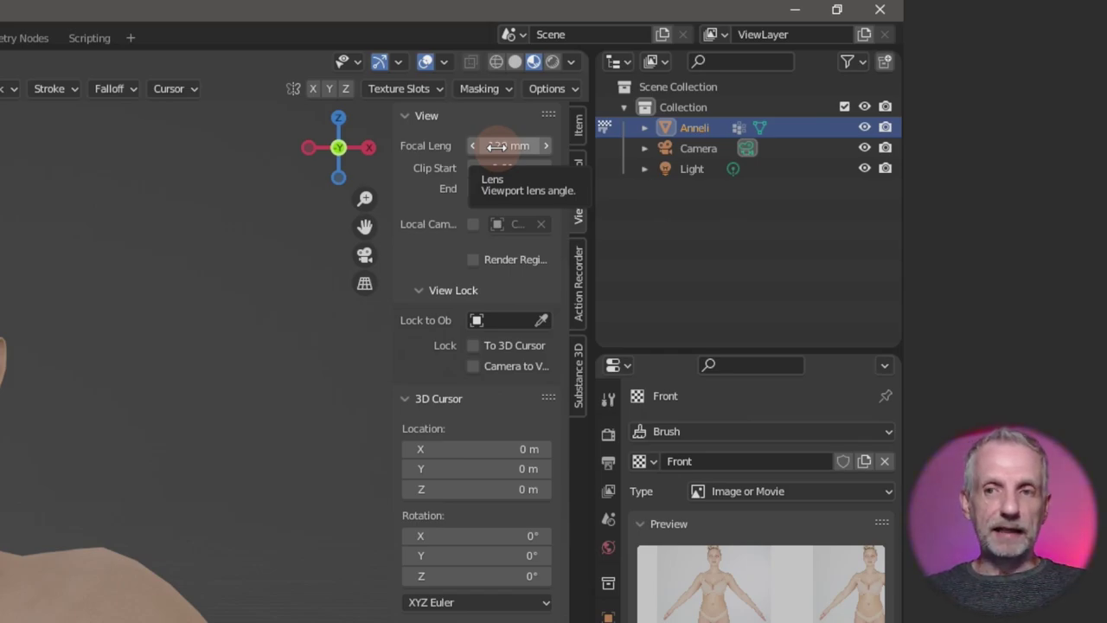
{"action": "key", "text": "n"}
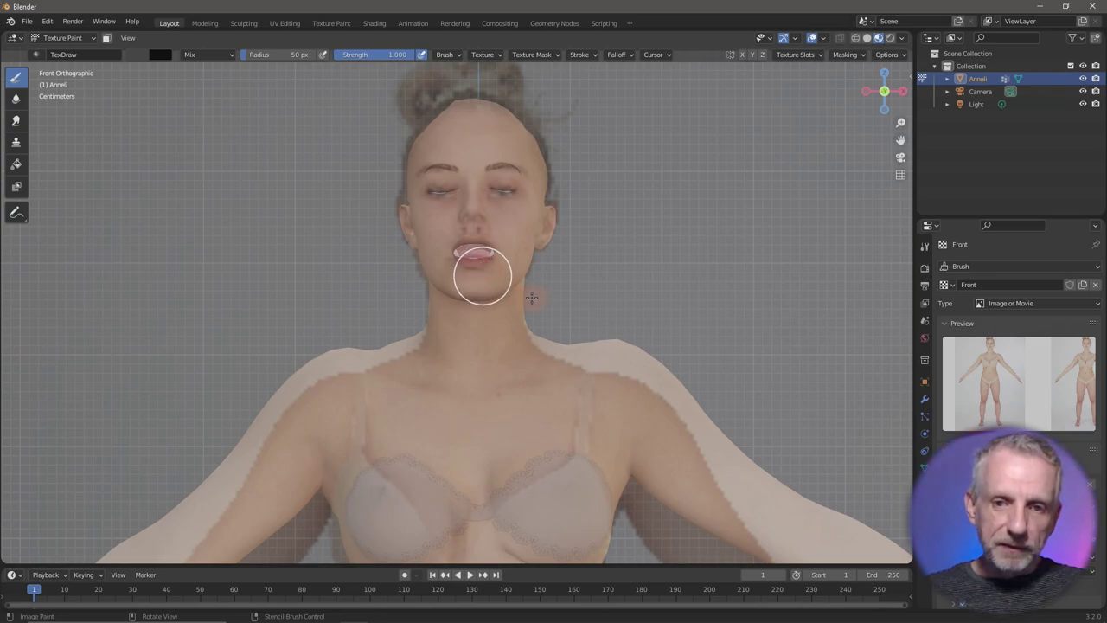
Paint dark TexDraw strokes down the neck and across the upper chest.
{"action": "left_click_drag", "start_coordinate": [532, 297], "coordinate": [510, 314]}
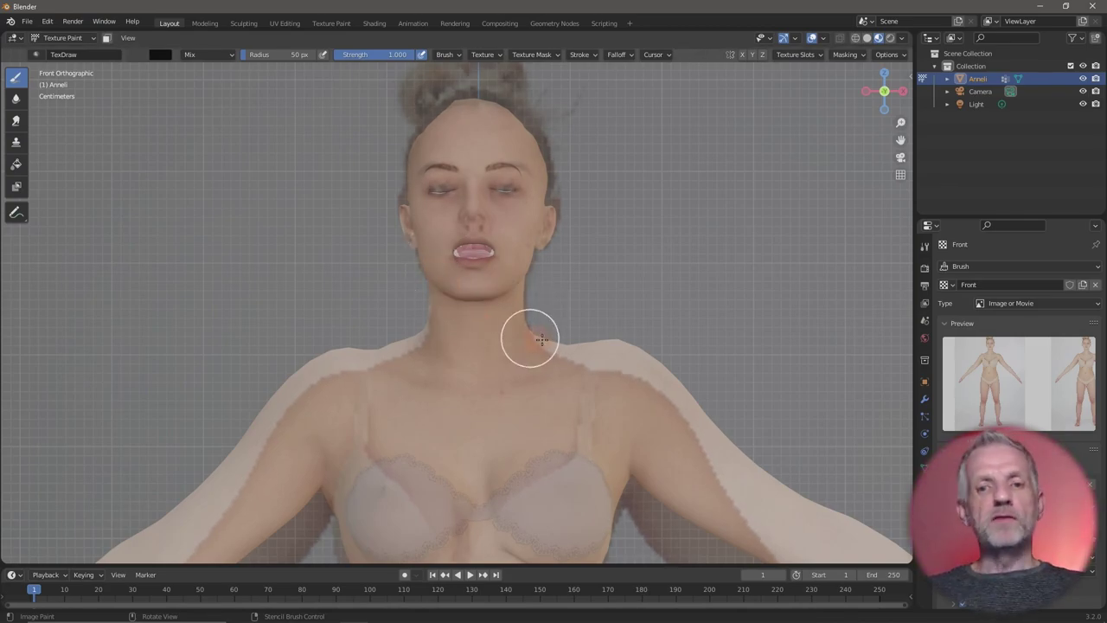
{"action": "mouse_move", "coordinate": [428, 390]}
{"action": "left_mouse_down"}
{"action": "mouse_move", "coordinate": [574, 381]}
{"action": "mouse_move", "coordinate": [532, 406]}
{"action": "mouse_move", "coordinate": [408, 425]}
{"action": "mouse_move", "coordinate": [399, 389]}
{"action": "mouse_move", "coordinate": [518, 357]}
{"action": "mouse_move", "coordinate": [411, 368]}
{"action": "mouse_move", "coordinate": [588, 363]}
{"action": "mouse_move", "coordinate": [657, 348]}
{"action": "mouse_move", "coordinate": [588, 372]}
{"action": "mouse_move", "coordinate": [532, 379]}
{"action": "mouse_move", "coordinate": [746, 285]}
{"action": "mouse_move", "coordinate": [717, 293]}
{"action": "left_mouse_up"}
{"action": "middle_click_drag", "start_coordinate": [717, 293], "coordinate": [682, 307]}
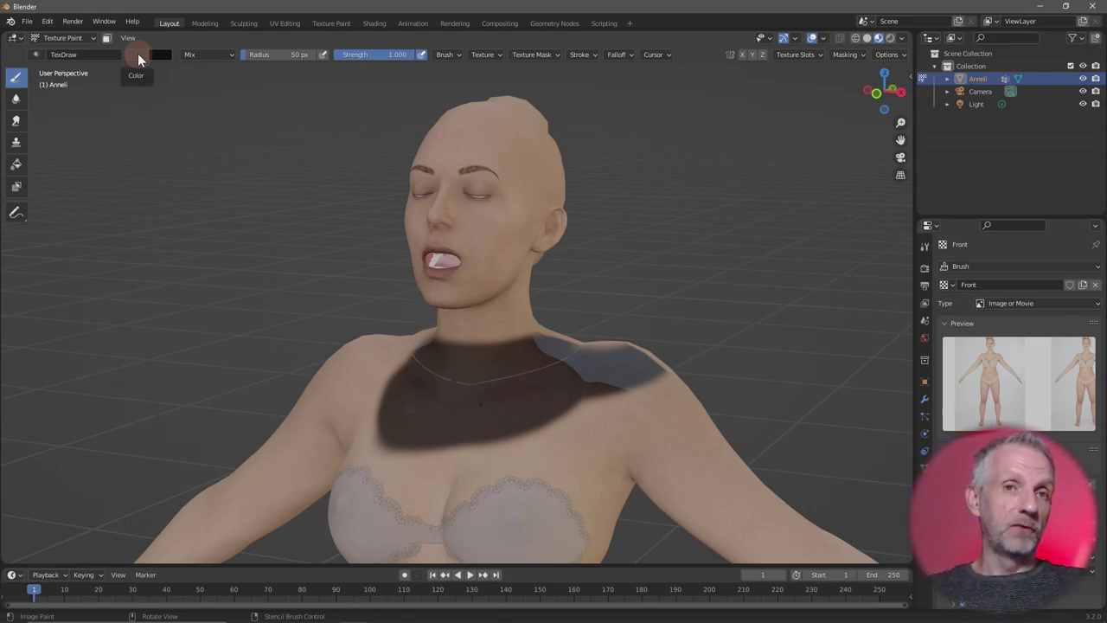
Change the brush colour to white by raising its value to 1.0.
{"action": "left_click", "coordinate": [137, 53]}
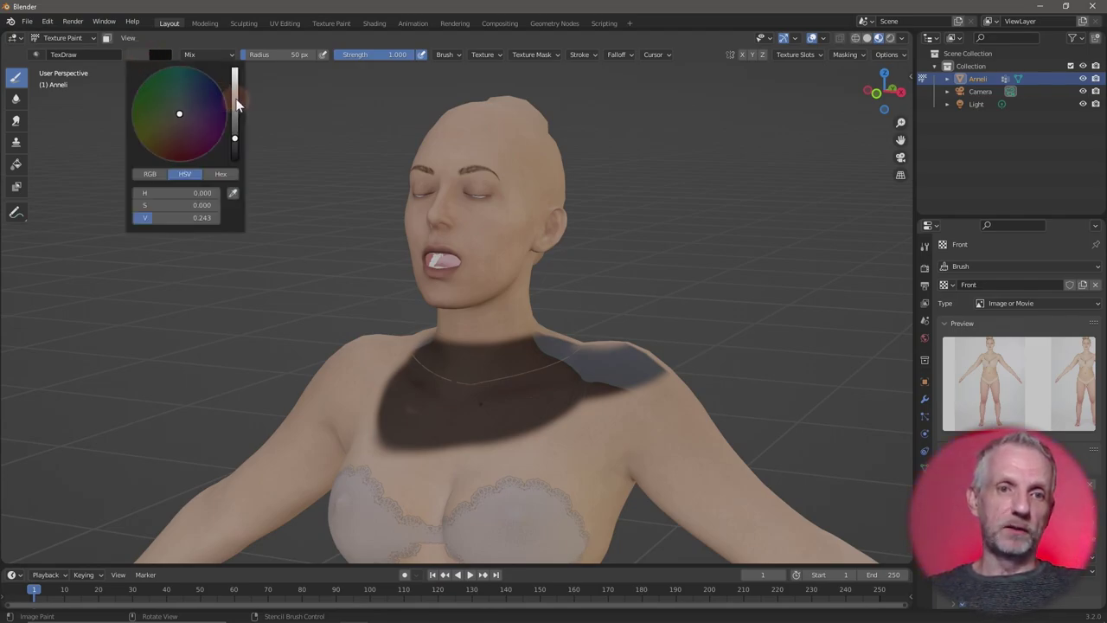
{"action": "left_click_drag", "start_coordinate": [238, 104], "coordinate": [232, 58]}
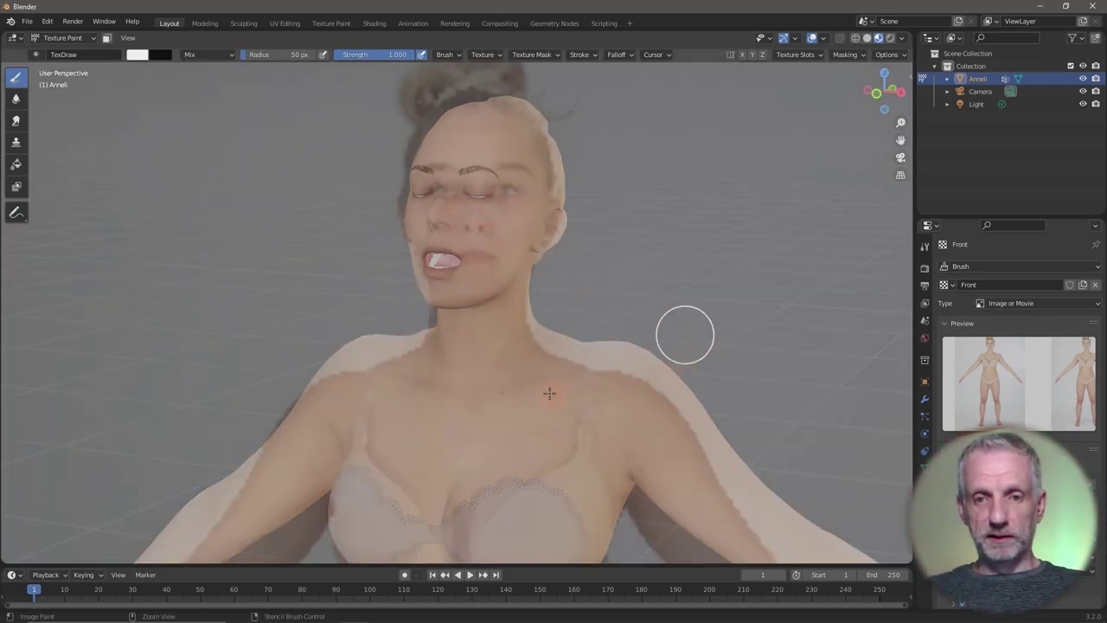
In front view, shift the stencil photo up onto the figure and paint it across the upper chest.
{"action": "key", "text": "KP_1"}
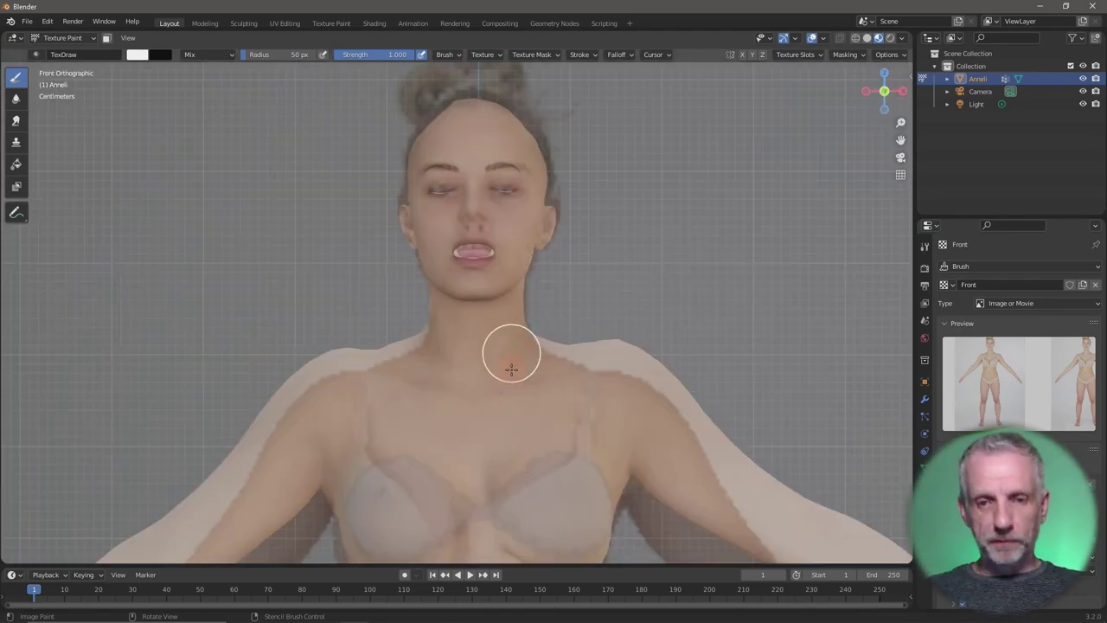
{"action": "right_click_drag", "start_coordinate": [543, 398], "coordinate": [543, 375]}
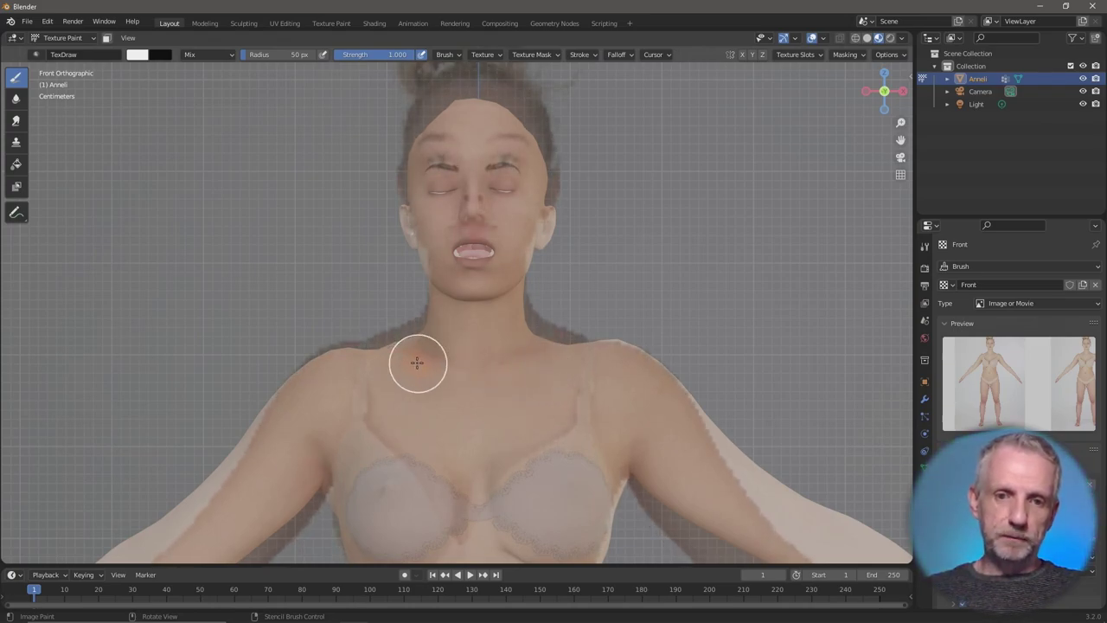
{"action": "mouse_move", "coordinate": [385, 369]}
{"action": "left_mouse_down"}
{"action": "mouse_move", "coordinate": [336, 373]}
{"action": "mouse_move", "coordinate": [374, 381]}
{"action": "mouse_move", "coordinate": [365, 388]}
{"action": "mouse_move", "coordinate": [491, 387]}
{"action": "mouse_move", "coordinate": [417, 392]}
{"action": "mouse_move", "coordinate": [554, 382]}
{"action": "mouse_move", "coordinate": [613, 391]}
{"action": "mouse_move", "coordinate": [574, 374]}
{"action": "mouse_move", "coordinate": [639, 365]}
{"action": "mouse_move", "coordinate": [579, 363]}
{"action": "mouse_move", "coordinate": [638, 377]}
{"action": "mouse_move", "coordinate": [452, 356]}
{"action": "mouse_move", "coordinate": [491, 350]}
{"action": "mouse_move", "coordinate": [432, 340]}
{"action": "mouse_move", "coordinate": [512, 343]}
{"action": "mouse_move", "coordinate": [447, 350]}
{"action": "mouse_move", "coordinate": [451, 364]}
{"action": "mouse_move", "coordinate": [508, 355]}
{"action": "mouse_move", "coordinate": [493, 326]}
{"action": "mouse_move", "coordinate": [525, 351]}
{"action": "mouse_move", "coordinate": [445, 358]}
{"action": "mouse_move", "coordinate": [602, 371]}
{"action": "mouse_move", "coordinate": [669, 407]}
{"action": "mouse_move", "coordinate": [662, 392]}
{"action": "mouse_move", "coordinate": [679, 415]}
{"action": "mouse_move", "coordinate": [632, 427]}
{"action": "mouse_move", "coordinate": [642, 432]}
{"action": "mouse_move", "coordinate": [538, 395]}
{"action": "mouse_move", "coordinate": [448, 422]}
{"action": "mouse_move", "coordinate": [333, 408]}
{"action": "mouse_move", "coordinate": [286, 438]}
{"action": "mouse_move", "coordinate": [303, 399]}
{"action": "mouse_move", "coordinate": [280, 425]}
{"action": "mouse_move", "coordinate": [320, 379]}
{"action": "mouse_move", "coordinate": [270, 429]}
{"action": "mouse_move", "coordinate": [332, 421]}
{"action": "mouse_move", "coordinate": [279, 463]}
{"action": "mouse_move", "coordinate": [326, 382]}
{"action": "mouse_move", "coordinate": [280, 428]}
{"action": "mouse_move", "coordinate": [343, 391]}
{"action": "mouse_move", "coordinate": [471, 407]}
{"action": "mouse_move", "coordinate": [436, 430]}
{"action": "mouse_move", "coordinate": [439, 444]}
{"action": "mouse_move", "coordinate": [510, 442]}
{"action": "mouse_move", "coordinate": [587, 378]}
{"action": "mouse_move", "coordinate": [561, 373]}
{"action": "left_mouse_up"}
{"action": "mouse_move", "coordinate": [727, 285]}
{"action": "middle_mouse_down"}
{"action": "mouse_move", "coordinate": [662, 301]}
{"action": "mouse_move", "coordinate": [711, 331]}
{"action": "mouse_move", "coordinate": [801, 328]}
{"action": "mouse_move", "coordinate": [699, 329]}
{"action": "mouse_move", "coordinate": [654, 321]}
{"action": "mouse_move", "coordinate": [712, 306]}
{"action": "mouse_move", "coordinate": [595, 314]}
{"action": "mouse_move", "coordinate": [590, 303]}
{"action": "mouse_move", "coordinate": [714, 291]}
{"action": "mouse_move", "coordinate": [729, 300]}
{"action": "middle_mouse_up"}
Check the side, top, back and bottom views, then settle on Front Perspective.
{"action": "key", "text": "KP_1"}
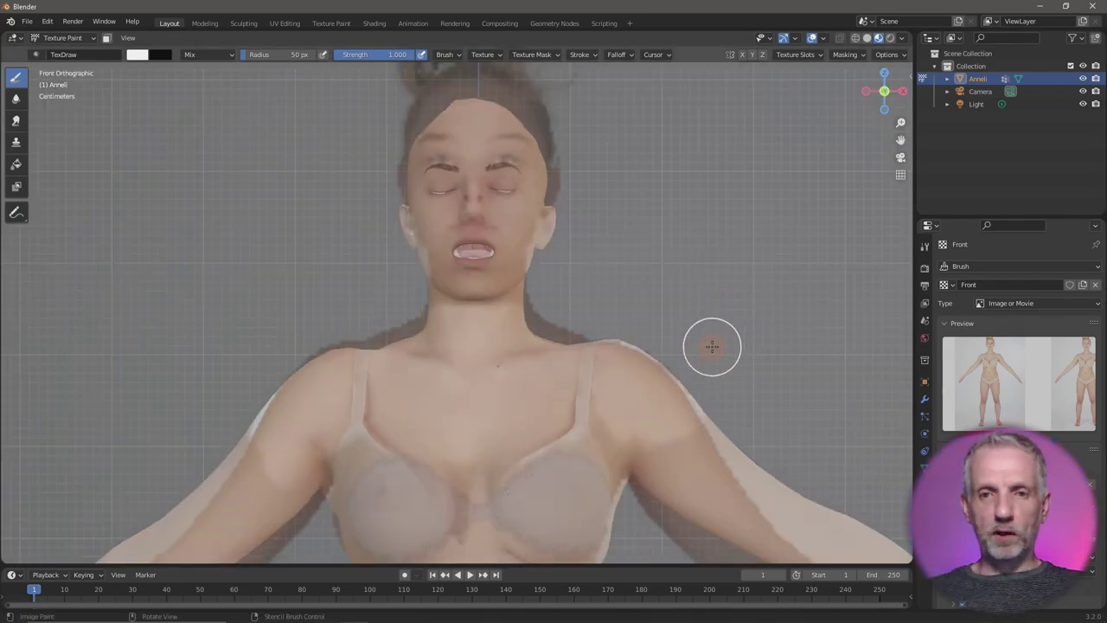
{"action": "key", "text": "KP_3"}
{"action": "key", "text": "KP_7"}
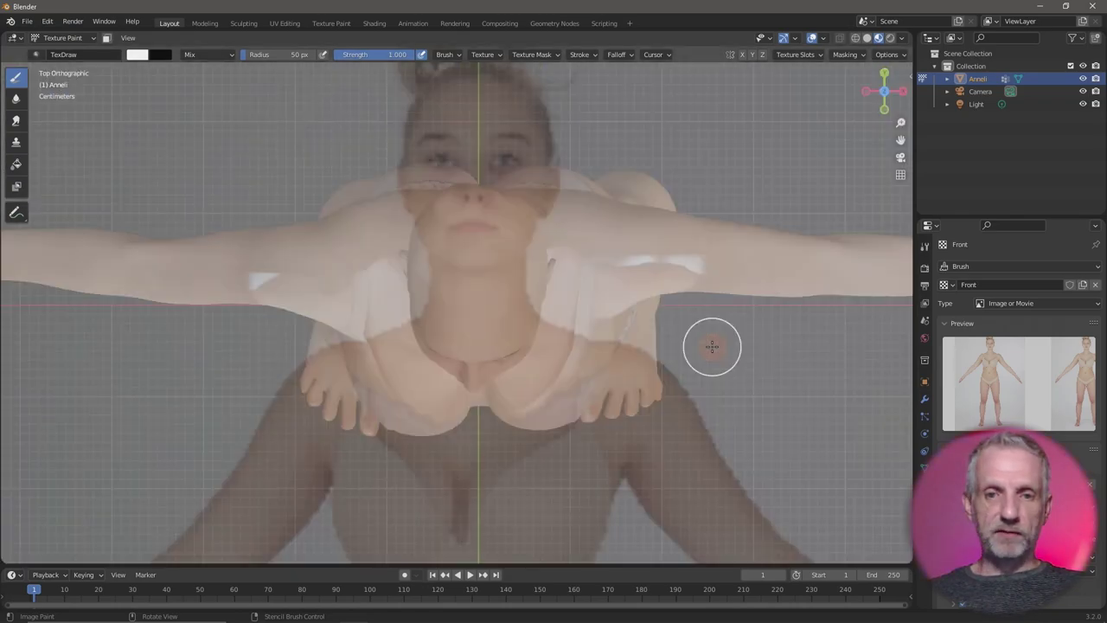
{"action": "key", "text": "KP_1"}
{"action": "key", "text": "ctrl+KP_1"}
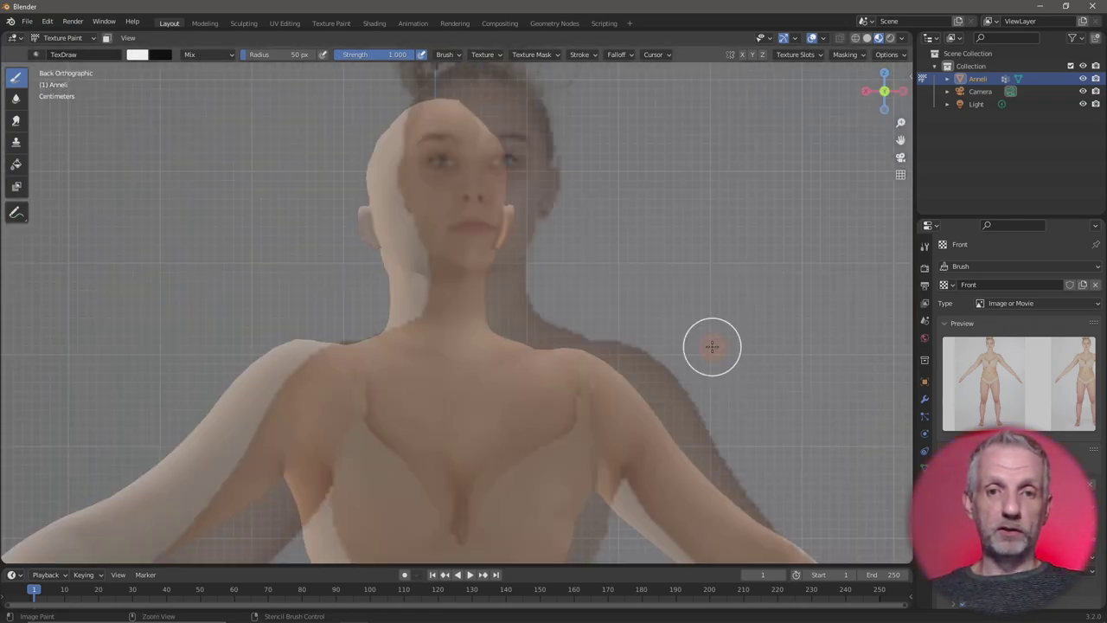
{"action": "key", "text": "ctrl+KP_7"}
{"action": "key", "text": "KP_1"}
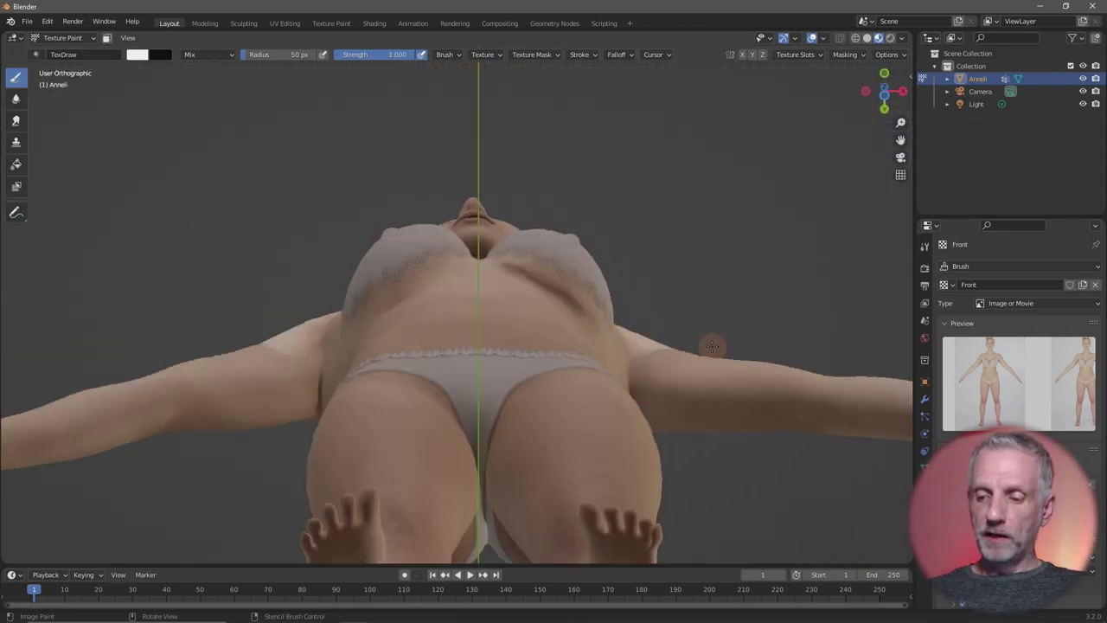
{"action": "key", "text": "KP_5"}
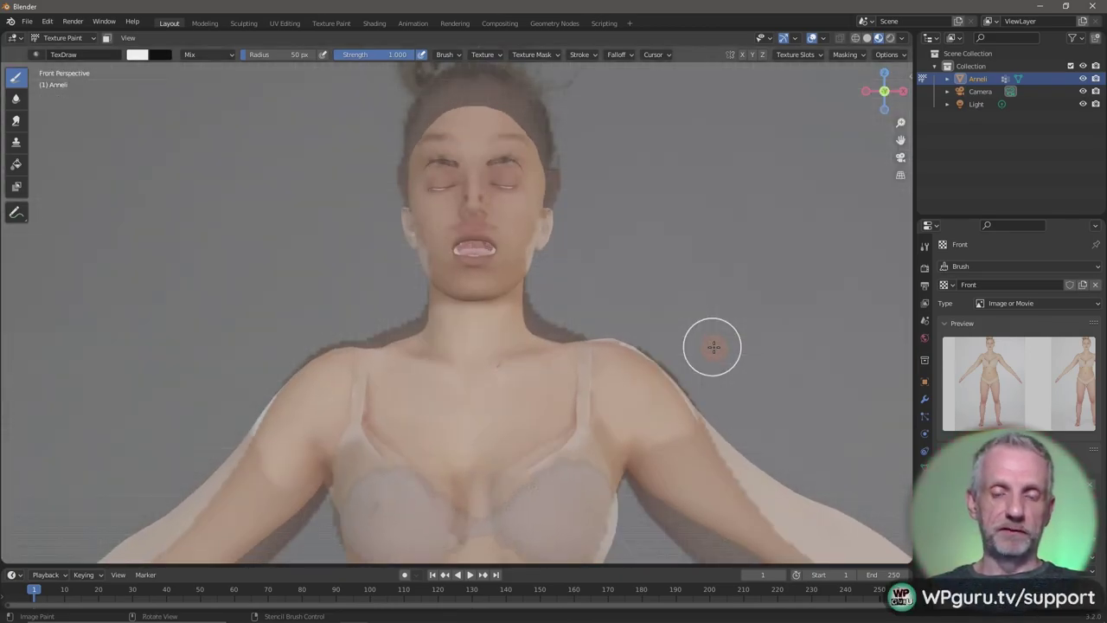
Bring the upper body into view, align the stencil and paint the bra texture onto chest and shoulder.
{"action": "middle_click_drag", "start_coordinate": [670, 381], "coordinate": [668, 294], "text": "shift"}
{"action": "middle_click_drag", "start_coordinate": [650, 222], "coordinate": [647, 166], "text": "shift"}
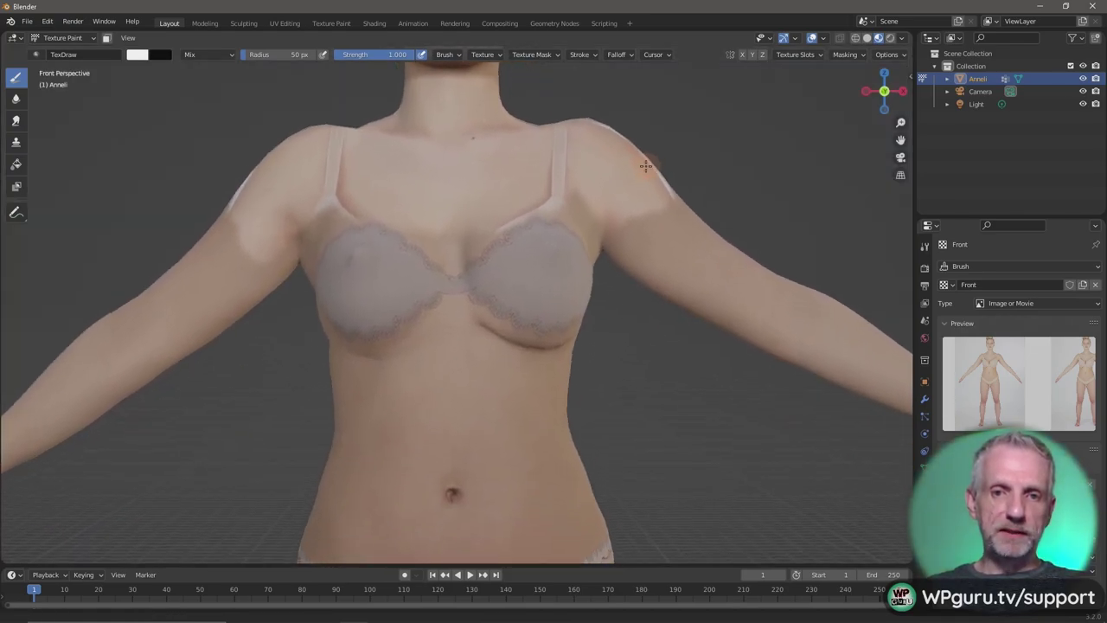
{"action": "mouse_move", "coordinate": [620, 400]}
{"action": "right_mouse_down"}
{"action": "mouse_move", "coordinate": [613, 247]}
{"action": "mouse_move", "coordinate": [588, 159]}
{"action": "mouse_move", "coordinate": [595, 140]}
{"action": "mouse_move", "coordinate": [576, 112]}
{"action": "mouse_move", "coordinate": [582, 230]}
{"action": "mouse_move", "coordinate": [590, 220]}
{"action": "mouse_move", "coordinate": [583, 193]}
{"action": "mouse_move", "coordinate": [570, 311]}
{"action": "mouse_move", "coordinate": [592, 201]}
{"action": "right_mouse_up"}
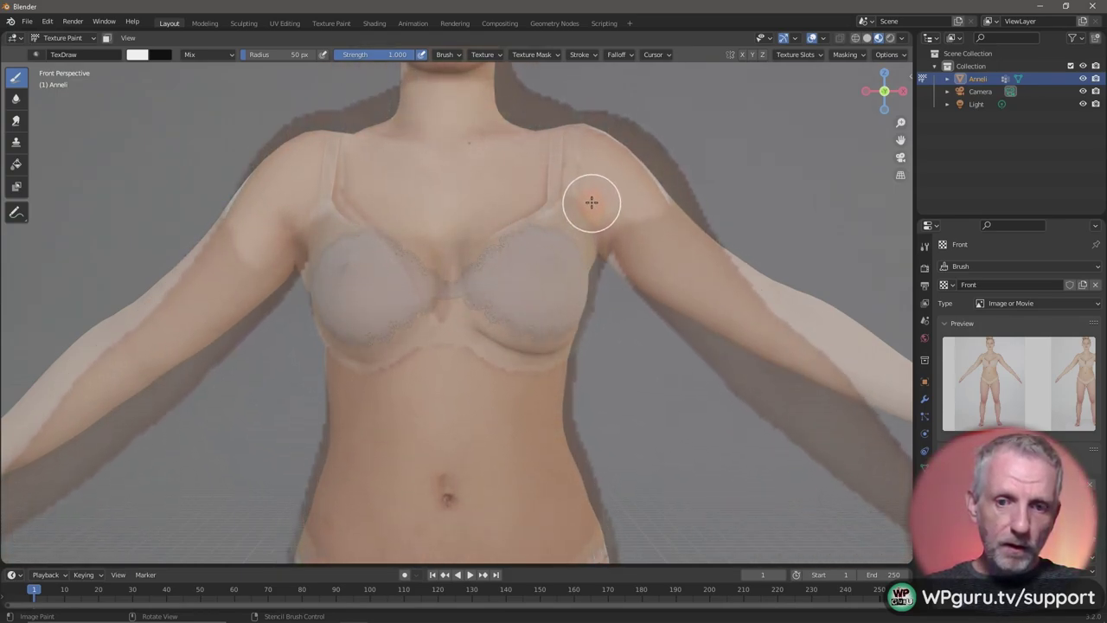
{"action": "mouse_move", "coordinate": [382, 298]}
{"action": "left_mouse_down"}
{"action": "mouse_move", "coordinate": [419, 314]}
{"action": "mouse_move", "coordinate": [351, 330]}
{"action": "mouse_move", "coordinate": [389, 317]}
{"action": "mouse_move", "coordinate": [331, 139]}
{"action": "mouse_move", "coordinate": [354, 250]}
{"action": "mouse_move", "coordinate": [377, 249]}
{"action": "mouse_move", "coordinate": [332, 288]}
{"action": "mouse_move", "coordinate": [333, 273]}
{"action": "mouse_move", "coordinate": [333, 342]}
{"action": "mouse_move", "coordinate": [363, 358]}
{"action": "mouse_move", "coordinate": [405, 331]}
{"action": "mouse_move", "coordinate": [444, 256]}
{"action": "mouse_move", "coordinate": [442, 315]}
{"action": "mouse_move", "coordinate": [507, 282]}
{"action": "mouse_move", "coordinate": [491, 258]}
{"action": "mouse_move", "coordinate": [535, 227]}
{"action": "mouse_move", "coordinate": [495, 329]}
{"action": "mouse_move", "coordinate": [556, 279]}
{"action": "mouse_move", "coordinate": [544, 340]}
{"action": "mouse_move", "coordinate": [565, 298]}
{"action": "mouse_move", "coordinate": [530, 250]}
{"action": "mouse_move", "coordinate": [560, 257]}
{"action": "mouse_move", "coordinate": [553, 134]}
{"action": "mouse_move", "coordinate": [560, 212]}
{"action": "mouse_move", "coordinate": [540, 135]}
{"action": "mouse_move", "coordinate": [566, 258]}
{"action": "mouse_move", "coordinate": [523, 309]}
{"action": "mouse_move", "coordinate": [537, 325]}
{"action": "mouse_move", "coordinate": [506, 338]}
{"action": "left_mouse_up"}
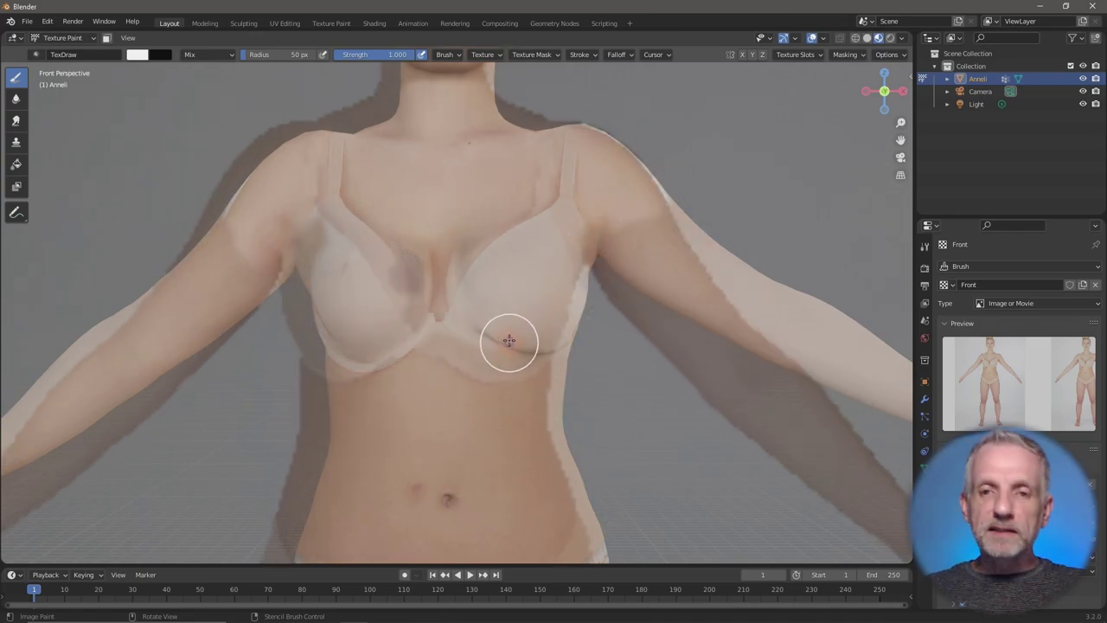
Realign the stencil photo with the body, toggling between perspective and orthographic view.
{"action": "mouse_move", "coordinate": [507, 338]}
{"action": "right_mouse_down"}
{"action": "mouse_move", "coordinate": [168, 564]}
{"action": "mouse_move", "coordinate": [10, 553]}
{"action": "right_mouse_up"}
{"action": "right_click_drag", "start_coordinate": [321, 507], "coordinate": [534, 320]}
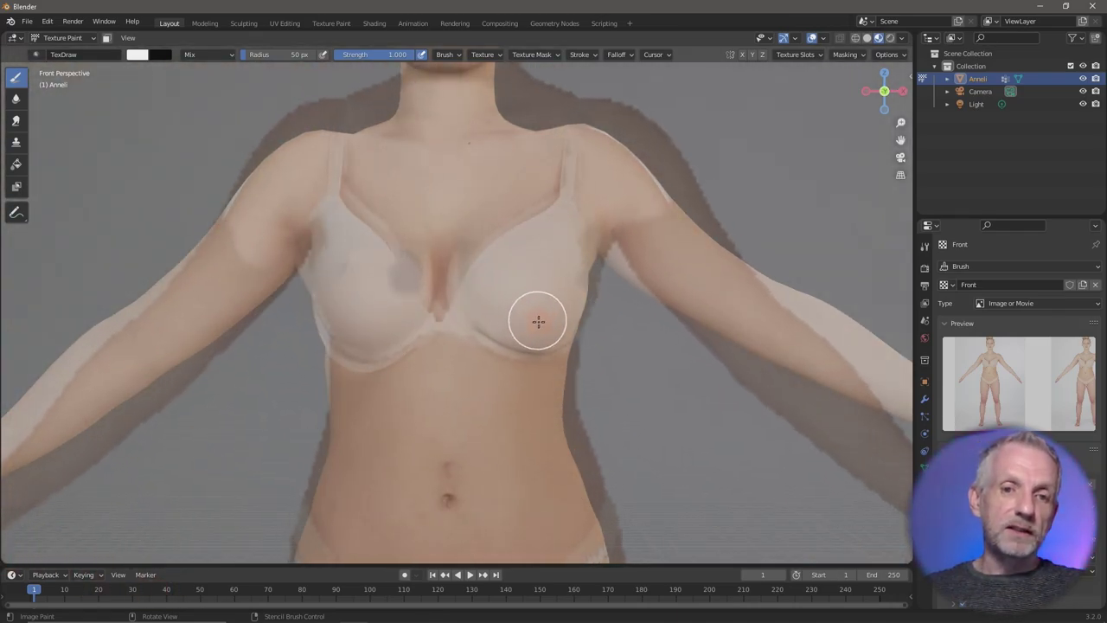
{"action": "mouse_move", "coordinate": [563, 337]}
{"action": "middle_mouse_down"}
{"action": "mouse_move", "coordinate": [579, 341]}
{"action": "mouse_move", "coordinate": [484, 346]}
{"action": "mouse_move", "coordinate": [570, 345]}
{"action": "mouse_move", "coordinate": [611, 375]}
{"action": "mouse_move", "coordinate": [607, 366]}
{"action": "middle_mouse_up"}
{"action": "right_click_drag", "start_coordinate": [530, 354], "coordinate": [518, 381]}
{"action": "key", "text": "KP_5"}
{"action": "key", "text": "KP_5"}
{"action": "key", "text": "KP_5"}
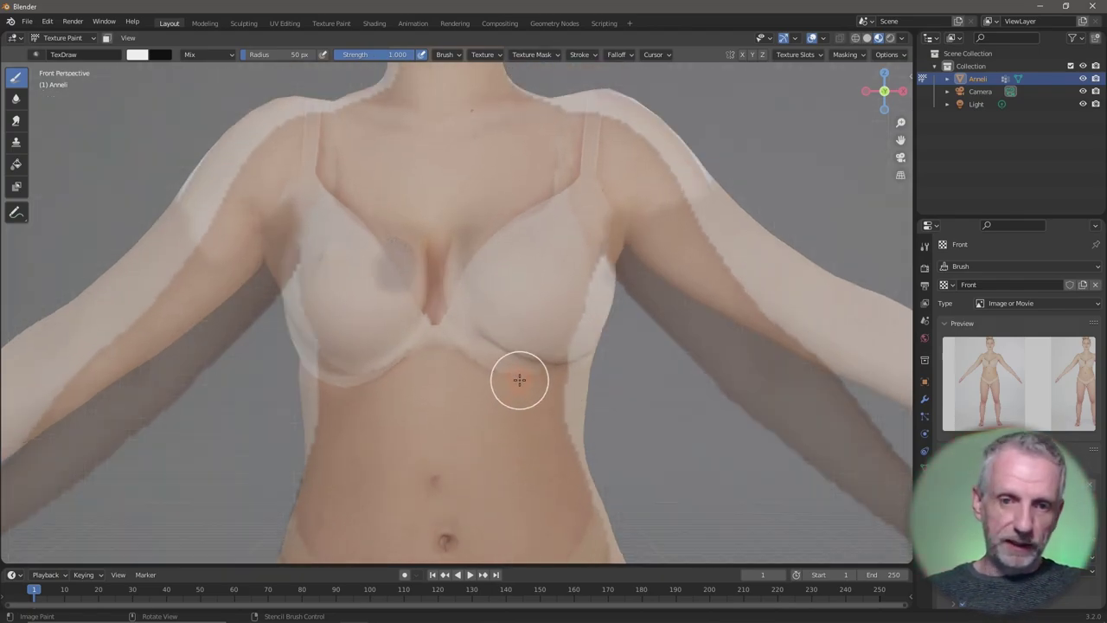
{"action": "key", "text": "KP_5"}
{"action": "key", "text": "KP_5"}
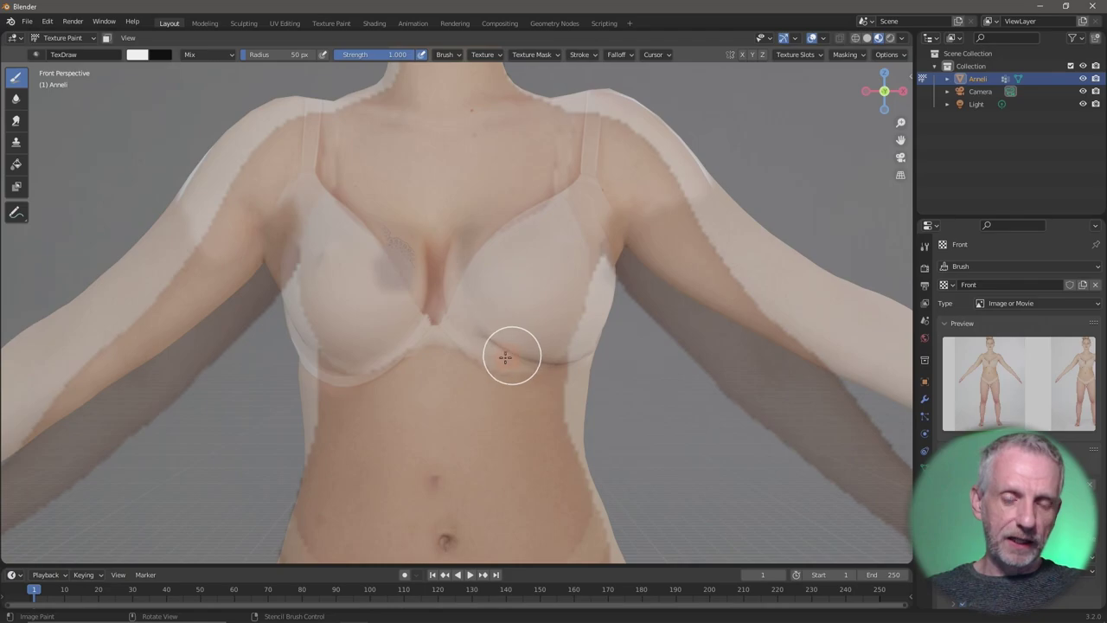
{"action": "mouse_move", "coordinate": [490, 364]}
{"action": "right_mouse_down"}
{"action": "mouse_move", "coordinate": [482, 205]}
{"action": "mouse_move", "coordinate": [513, 250]}
{"action": "mouse_move", "coordinate": [511, 69]}
{"action": "mouse_move", "coordinate": [543, 161]}
{"action": "mouse_move", "coordinate": [593, 143]}
{"action": "mouse_move", "coordinate": [585, 198]}
{"action": "right_mouse_up"}
{"action": "scroll", "coordinate": [482, 205], "scroll_direction": "down", "scroll_amount": 6, "text": "shift"}
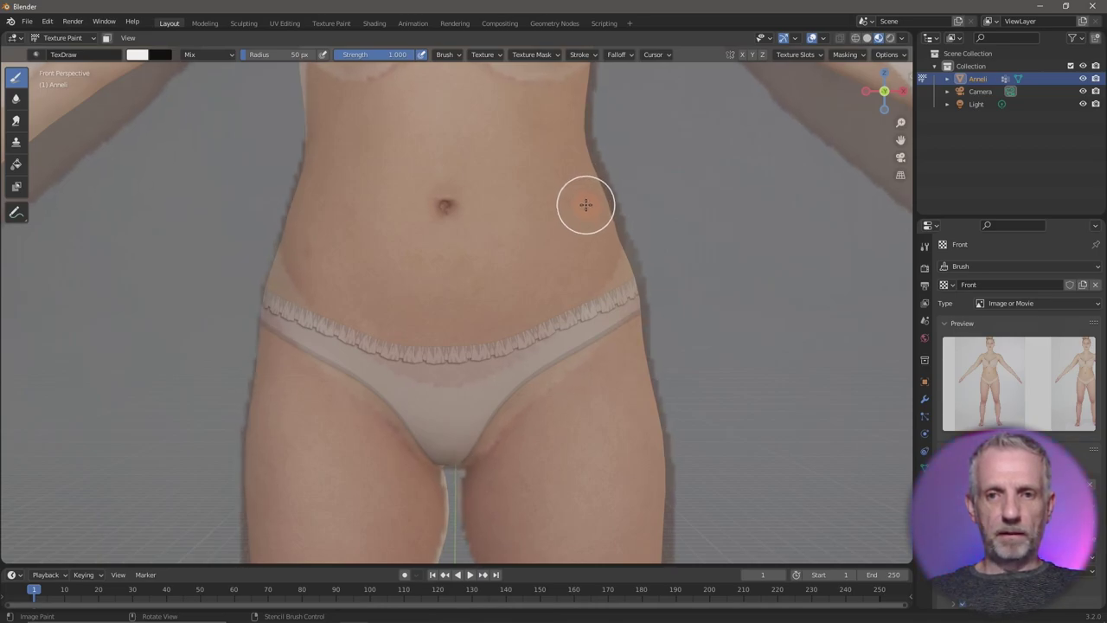
Paint skin tone over hips, crotch, thighs and belly, toggling Strength pressure before dabbing above the navel.
{"action": "mouse_move", "coordinate": [594, 223]}
{"action": "left_mouse_down"}
{"action": "mouse_move", "coordinate": [610, 251]}
{"action": "mouse_move", "coordinate": [619, 359]}
{"action": "mouse_move", "coordinate": [598, 316]}
{"action": "mouse_move", "coordinate": [602, 333]}
{"action": "mouse_move", "coordinate": [539, 350]}
{"action": "mouse_move", "coordinate": [563, 336]}
{"action": "mouse_move", "coordinate": [478, 359]}
{"action": "mouse_move", "coordinate": [553, 334]}
{"action": "mouse_move", "coordinate": [406, 359]}
{"action": "mouse_move", "coordinate": [439, 348]}
{"action": "mouse_move", "coordinate": [293, 325]}
{"action": "mouse_move", "coordinate": [292, 281]}
{"action": "mouse_move", "coordinate": [272, 342]}
{"action": "mouse_move", "coordinate": [277, 323]}
{"action": "mouse_move", "coordinate": [303, 338]}
{"action": "mouse_move", "coordinate": [307, 382]}
{"action": "mouse_move", "coordinate": [528, 390]}
{"action": "mouse_move", "coordinate": [363, 419]}
{"action": "mouse_move", "coordinate": [415, 442]}
{"action": "mouse_move", "coordinate": [461, 419]}
{"action": "left_mouse_up"}
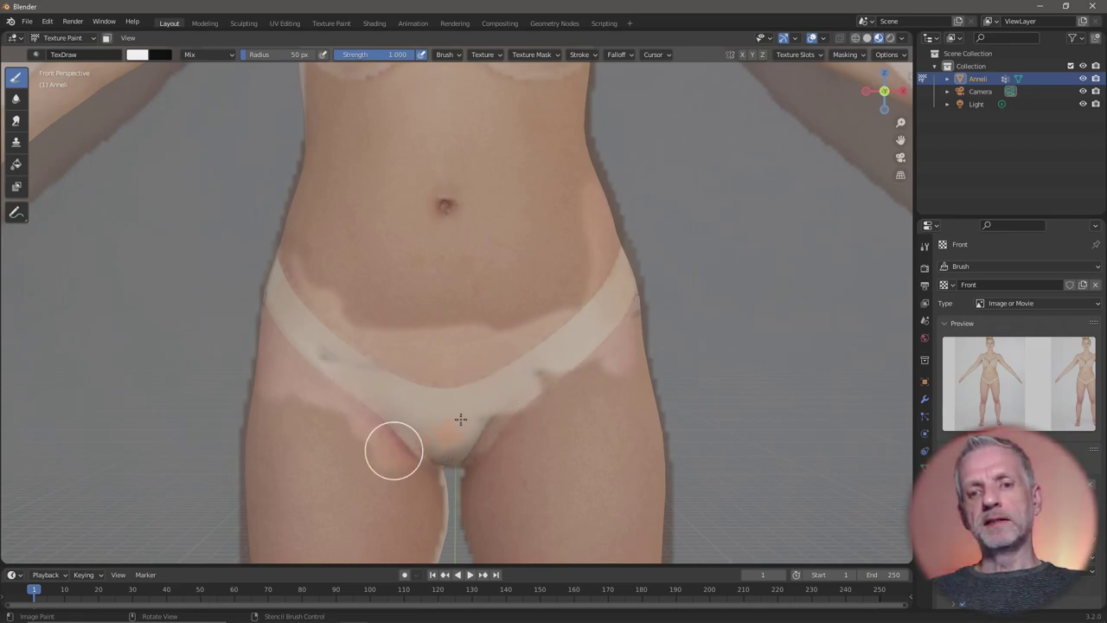
{"action": "mouse_move", "coordinate": [478, 358]}
{"action": "left_mouse_down"}
{"action": "mouse_move", "coordinate": [484, 385]}
{"action": "mouse_move", "coordinate": [379, 384]}
{"action": "left_mouse_up"}
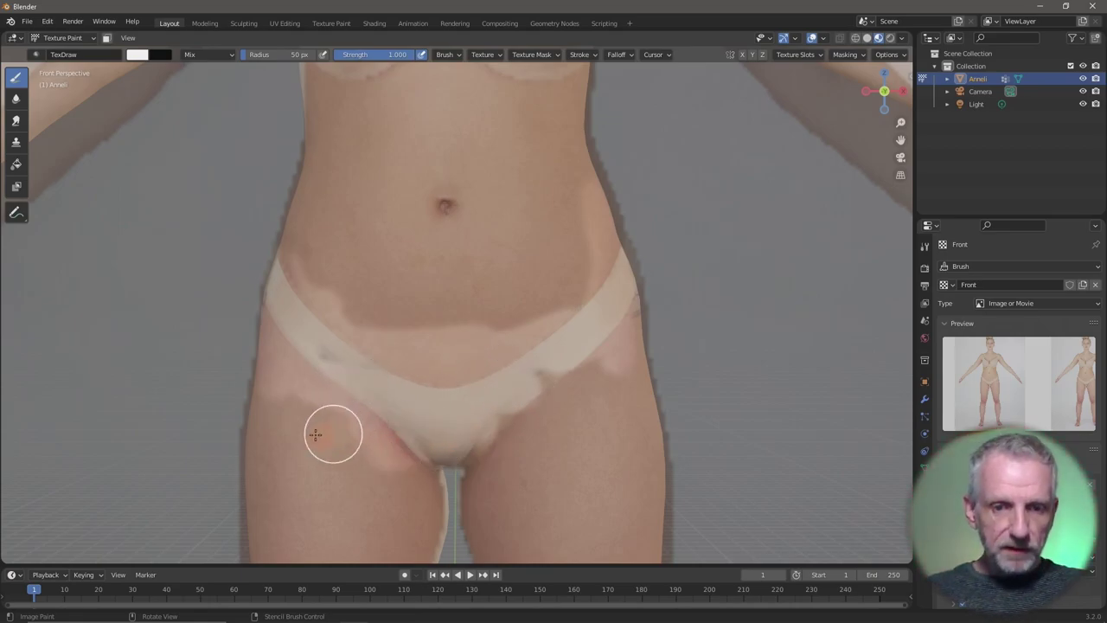
{"action": "mouse_move", "coordinate": [314, 434]}
{"action": "left_mouse_down"}
{"action": "mouse_move", "coordinate": [256, 448]}
{"action": "mouse_move", "coordinate": [302, 468]}
{"action": "mouse_move", "coordinate": [316, 502]}
{"action": "mouse_move", "coordinate": [297, 524]}
{"action": "mouse_move", "coordinate": [360, 489]}
{"action": "mouse_move", "coordinate": [292, 527]}
{"action": "mouse_move", "coordinate": [305, 366]}
{"action": "left_mouse_up"}
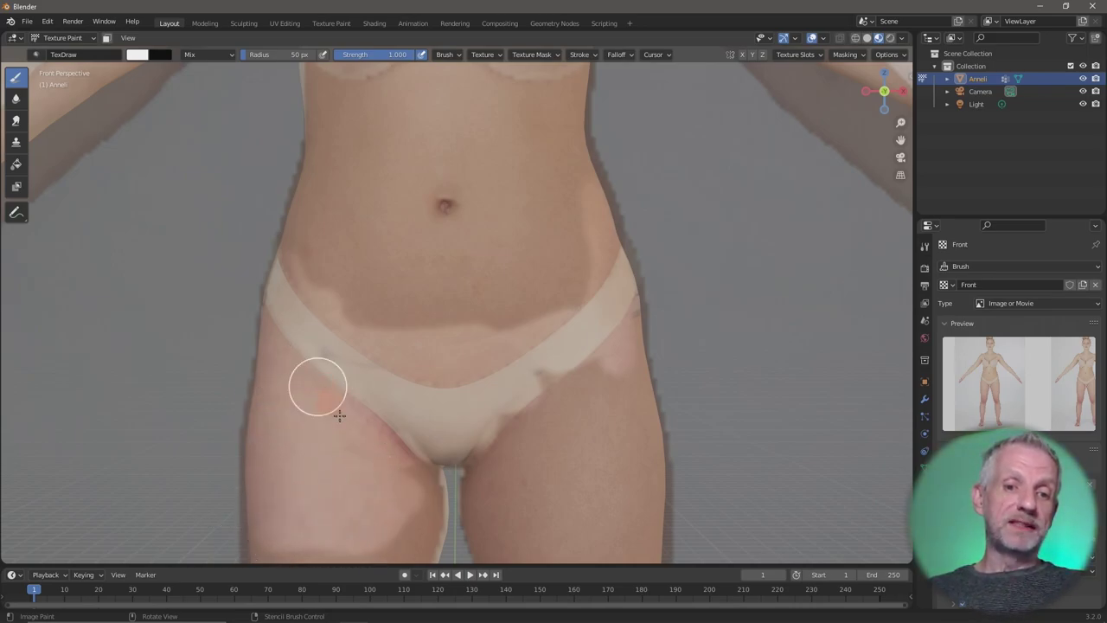
{"action": "mouse_move", "coordinate": [402, 460]}
{"action": "left_mouse_down"}
{"action": "mouse_move", "coordinate": [503, 464]}
{"action": "mouse_move", "coordinate": [609, 379]}
{"action": "mouse_move", "coordinate": [596, 374]}
{"action": "mouse_move", "coordinate": [572, 406]}
{"action": "mouse_move", "coordinate": [607, 440]}
{"action": "mouse_move", "coordinate": [627, 421]}
{"action": "mouse_move", "coordinate": [530, 436]}
{"action": "left_mouse_up"}
{"action": "mouse_move", "coordinate": [546, 377]}
{"action": "left_mouse_down"}
{"action": "mouse_move", "coordinate": [632, 284]}
{"action": "mouse_move", "coordinate": [556, 297]}
{"action": "mouse_move", "coordinate": [588, 257]}
{"action": "mouse_move", "coordinate": [350, 339]}
{"action": "mouse_move", "coordinate": [491, 288]}
{"action": "left_mouse_up"}
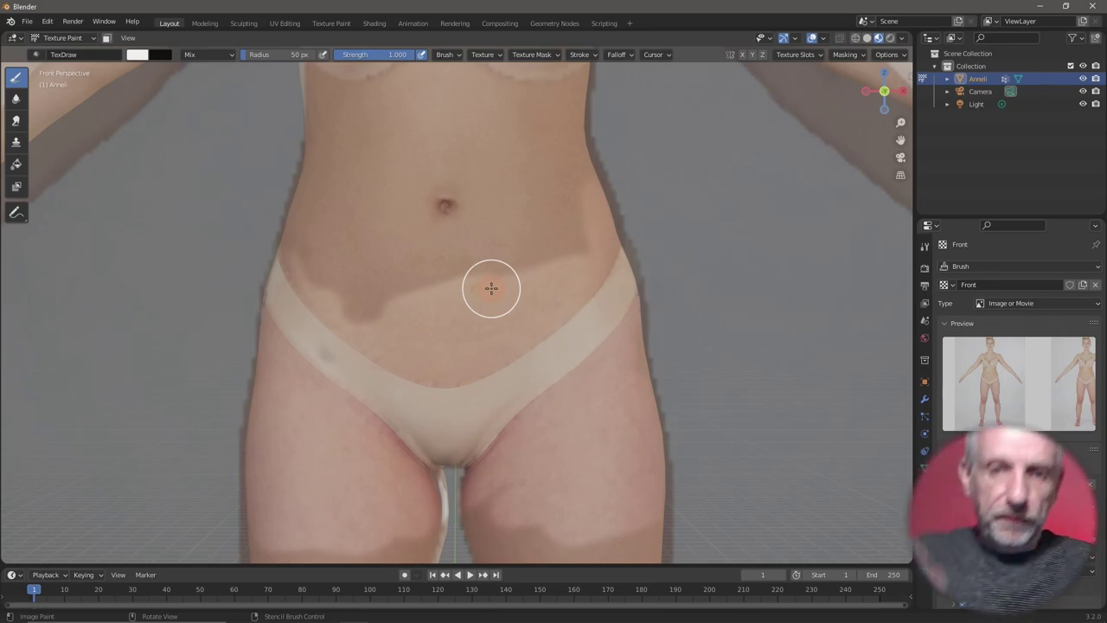
{"action": "mouse_move", "coordinate": [462, 153]}
{"action": "left_mouse_down"}
{"action": "mouse_move", "coordinate": [395, 215]}
{"action": "mouse_move", "coordinate": [346, 289]}
{"action": "left_mouse_up"}
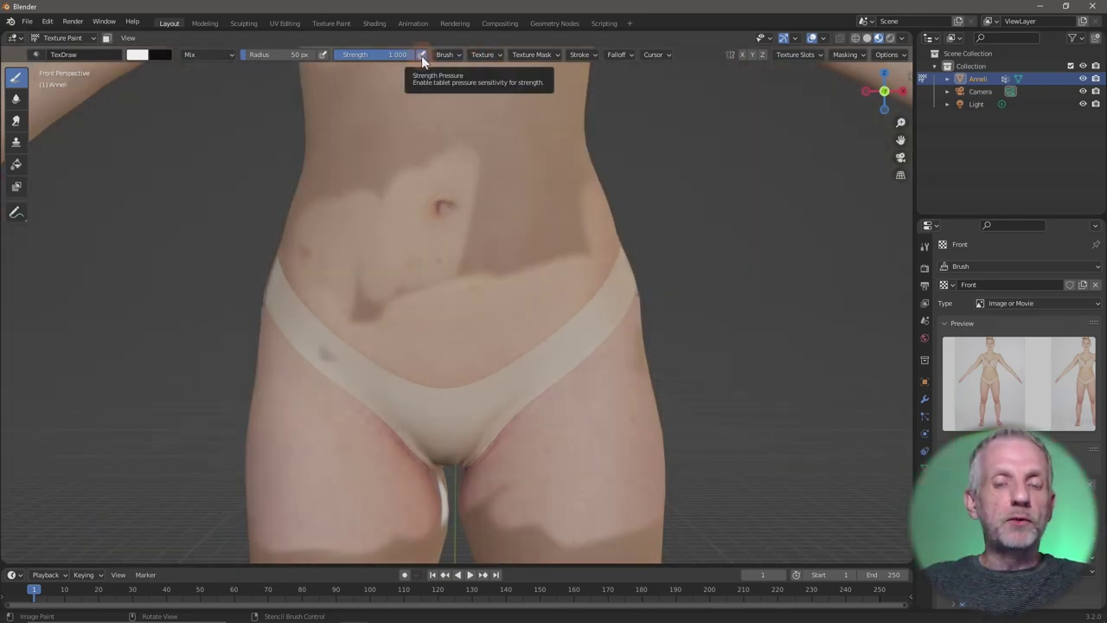
{"action": "left_click", "coordinate": [421, 55]}
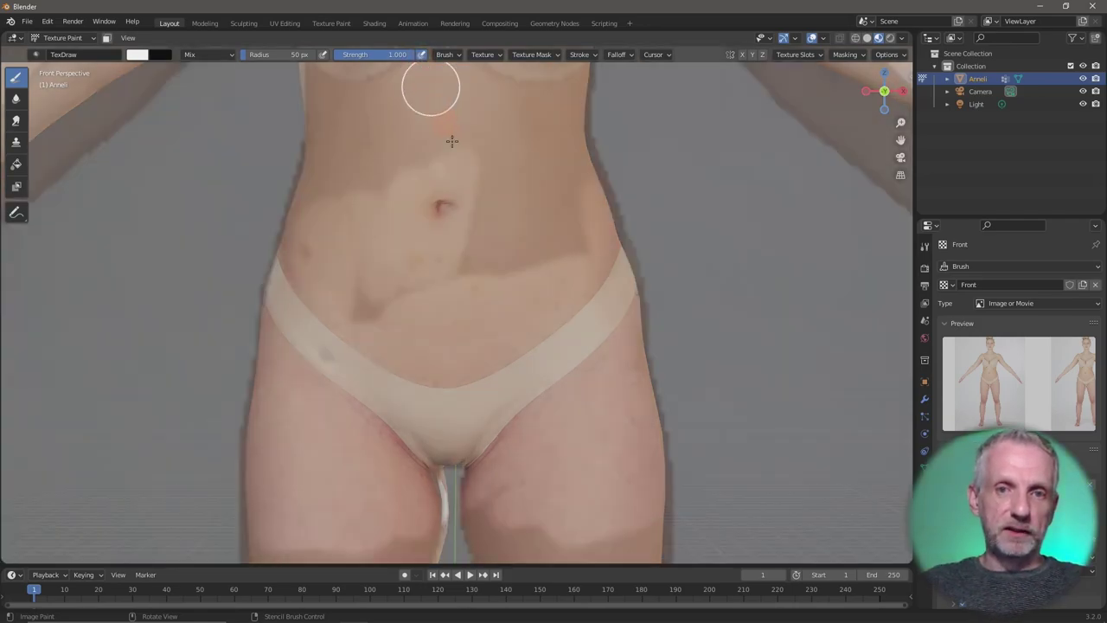
{"action": "left_click", "coordinate": [474, 173]}
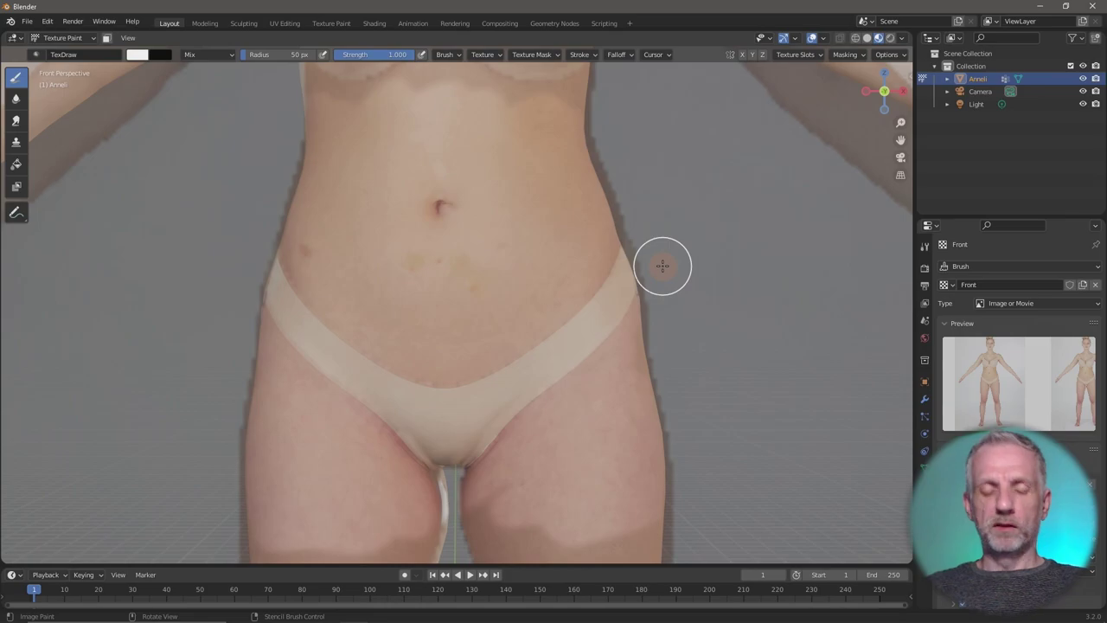
Position and resize the stencil over the thighs, then paint its skin texture down toward the knees.
{"action": "middle_click_drag", "start_coordinate": [692, 308], "coordinate": [621, 105], "text": "shift"}
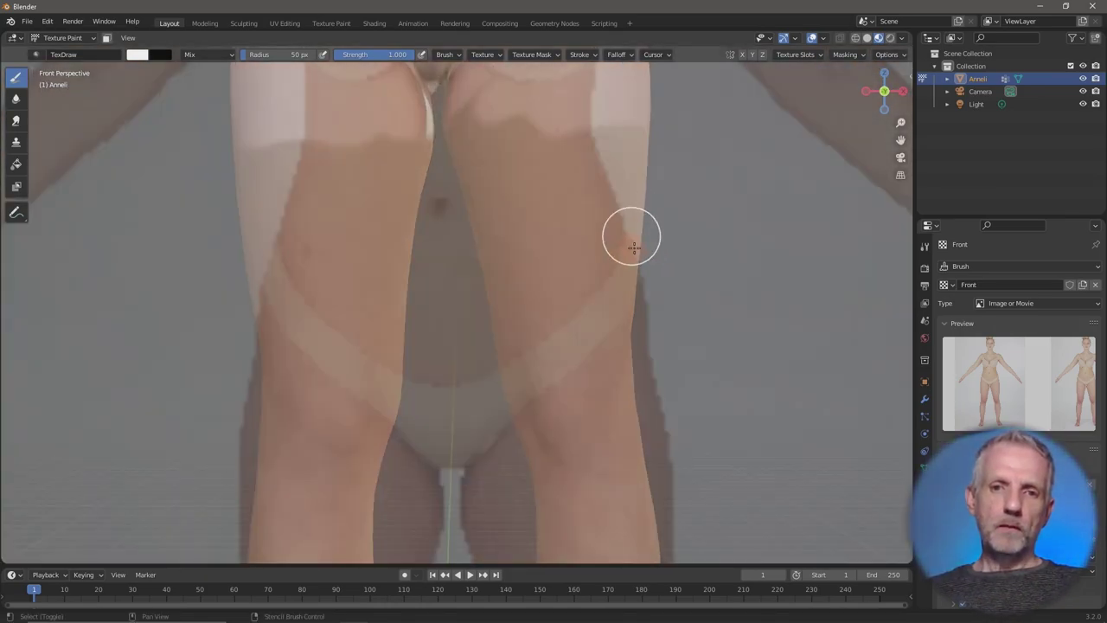
{"action": "right_click_drag", "start_coordinate": [593, 279], "coordinate": [588, 61]}
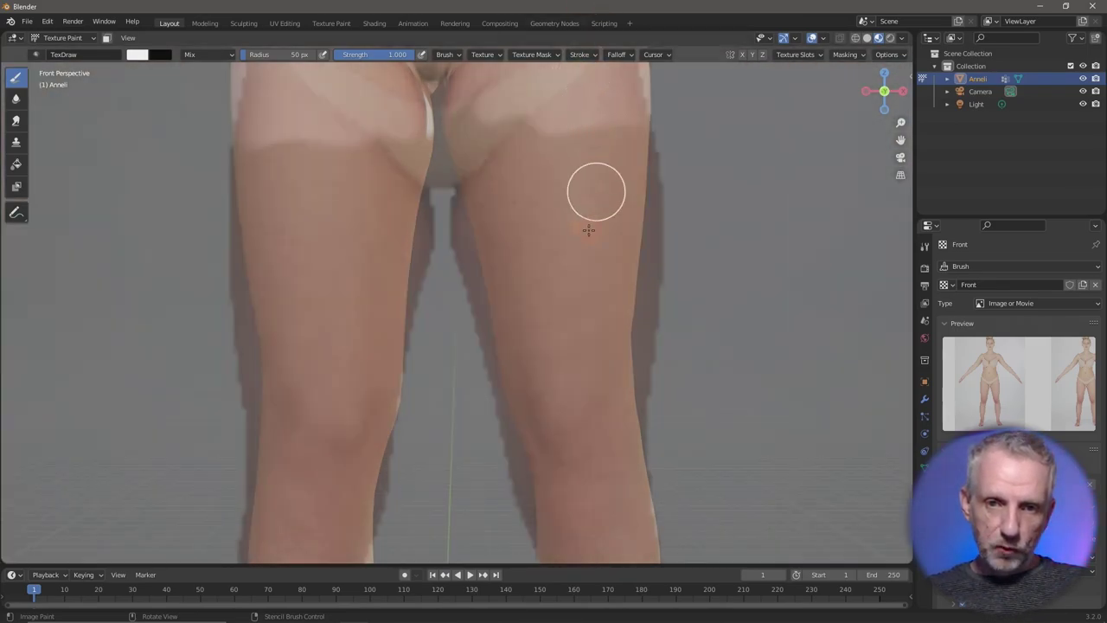
{"action": "right_click_drag", "start_coordinate": [588, 229], "coordinate": [579, 135]}
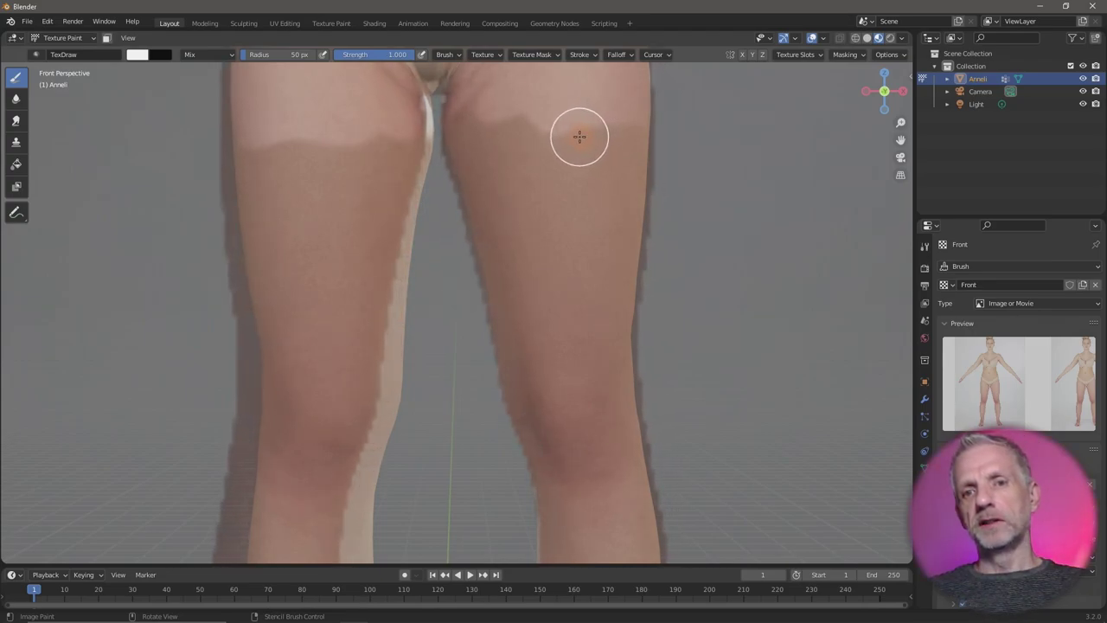
{"action": "mouse_move", "coordinate": [579, 136]}
{"action": "left_mouse_down"}
{"action": "mouse_move", "coordinate": [732, 288]}
{"action": "mouse_move", "coordinate": [653, 151]}
{"action": "mouse_move", "coordinate": [623, 419]}
{"action": "mouse_move", "coordinate": [585, 409]}
{"action": "mouse_move", "coordinate": [594, 265]}
{"action": "mouse_move", "coordinate": [577, 224]}
{"action": "mouse_move", "coordinate": [591, 197]}
{"action": "mouse_move", "coordinate": [582, 300]}
{"action": "mouse_move", "coordinate": [556, 197]}
{"action": "mouse_move", "coordinate": [512, 182]}
{"action": "mouse_move", "coordinate": [495, 150]}
{"action": "mouse_move", "coordinate": [480, 151]}
{"action": "mouse_move", "coordinate": [592, 169]}
{"action": "mouse_move", "coordinate": [618, 140]}
{"action": "mouse_move", "coordinate": [523, 139]}
{"action": "mouse_move", "coordinate": [509, 163]}
{"action": "mouse_move", "coordinate": [481, 139]}
{"action": "mouse_move", "coordinate": [472, 175]}
{"action": "mouse_move", "coordinate": [526, 357]}
{"action": "mouse_move", "coordinate": [508, 292]}
{"action": "mouse_move", "coordinate": [486, 289]}
{"action": "mouse_move", "coordinate": [523, 412]}
{"action": "mouse_move", "coordinate": [509, 315]}
{"action": "mouse_move", "coordinate": [553, 494]}
{"action": "mouse_move", "coordinate": [568, 513]}
{"action": "mouse_move", "coordinate": [591, 515]}
{"action": "mouse_move", "coordinate": [570, 374]}
{"action": "mouse_move", "coordinate": [553, 370]}
{"action": "mouse_move", "coordinate": [549, 381]}
{"action": "mouse_move", "coordinate": [618, 446]}
{"action": "mouse_move", "coordinate": [628, 427]}
{"action": "mouse_move", "coordinate": [623, 478]}
{"action": "mouse_move", "coordinate": [593, 510]}
{"action": "mouse_move", "coordinate": [629, 520]}
{"action": "mouse_move", "coordinate": [612, 534]}
{"action": "mouse_move", "coordinate": [593, 522]}
{"action": "mouse_move", "coordinate": [600, 434]}
{"action": "mouse_move", "coordinate": [626, 451]}
{"action": "mouse_move", "coordinate": [626, 424]}
{"action": "mouse_move", "coordinate": [642, 417]}
{"action": "mouse_move", "coordinate": [343, 129]}
{"action": "mouse_move", "coordinate": [304, 265]}
{"action": "mouse_move", "coordinate": [269, 326]}
{"action": "mouse_move", "coordinate": [267, 253]}
{"action": "mouse_move", "coordinate": [373, 257]}
{"action": "mouse_move", "coordinate": [400, 207]}
{"action": "mouse_move", "coordinate": [388, 333]}
{"action": "mouse_move", "coordinate": [439, 152]}
{"action": "mouse_move", "coordinate": [390, 386]}
{"action": "mouse_move", "coordinate": [356, 423]}
{"action": "mouse_move", "coordinate": [302, 403]}
{"action": "mouse_move", "coordinate": [281, 418]}
{"action": "mouse_move", "coordinate": [346, 314]}
{"action": "mouse_move", "coordinate": [294, 466]}
{"action": "mouse_move", "coordinate": [300, 538]}
{"action": "mouse_move", "coordinate": [342, 540]}
{"action": "left_mouse_up"}
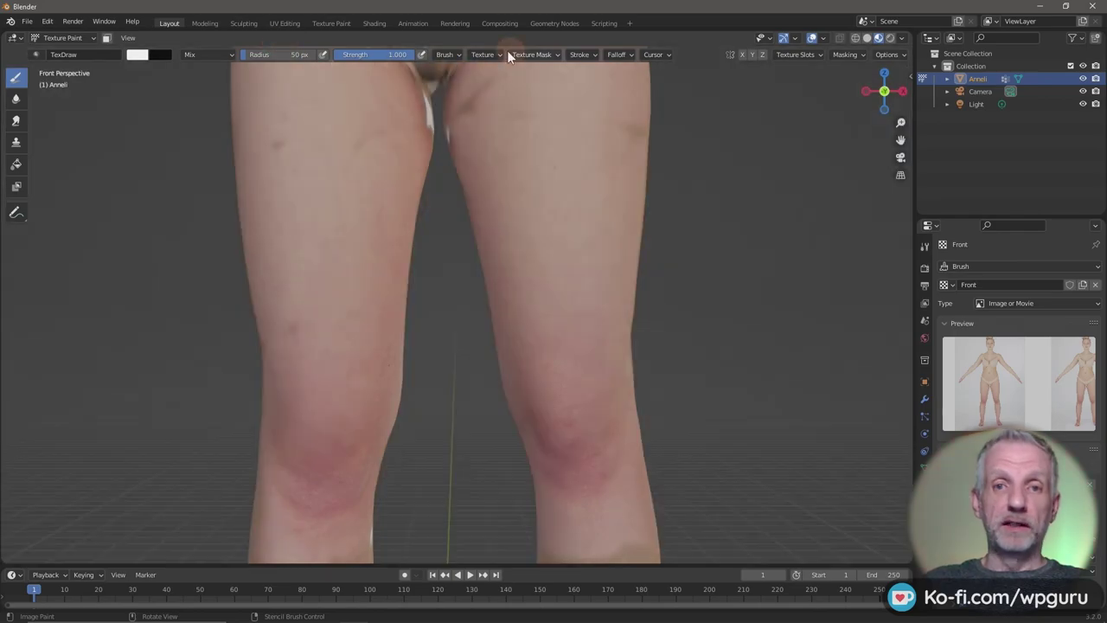
{"action": "left_click", "coordinate": [485, 54]}
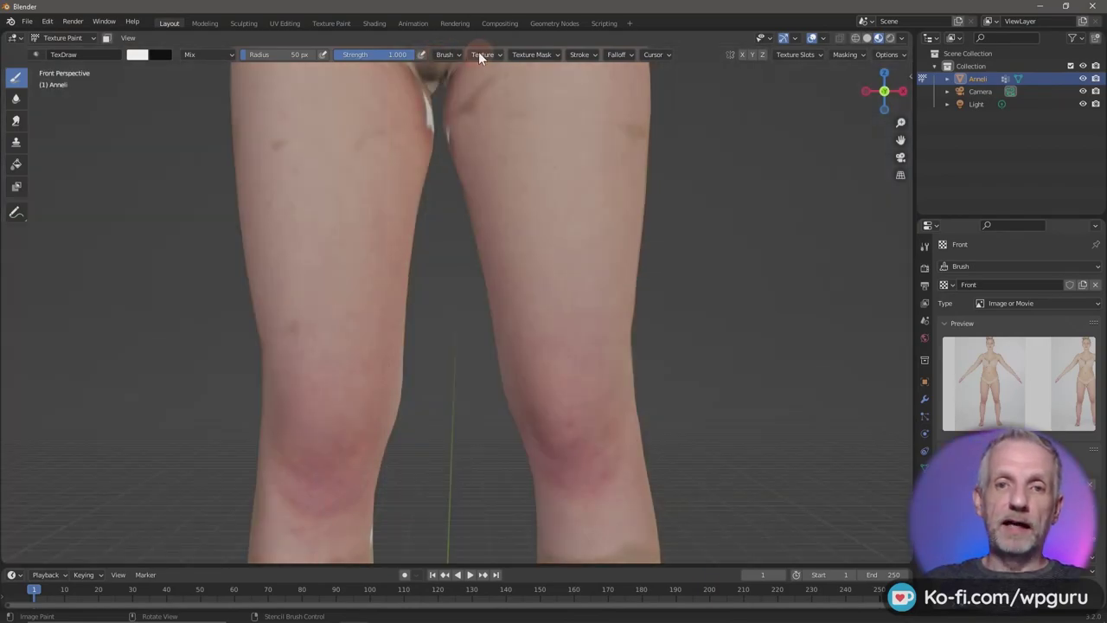
{"action": "left_click", "coordinate": [483, 55]}
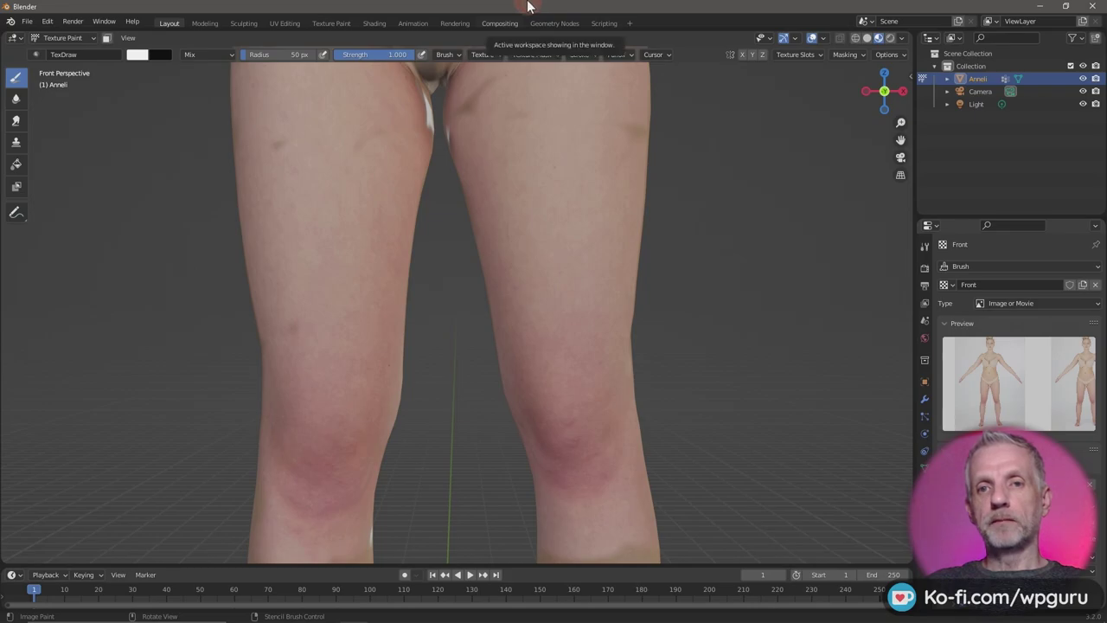
{"action": "scroll", "coordinate": [473, 236], "scroll_direction": "down", "scroll_amount": 5}
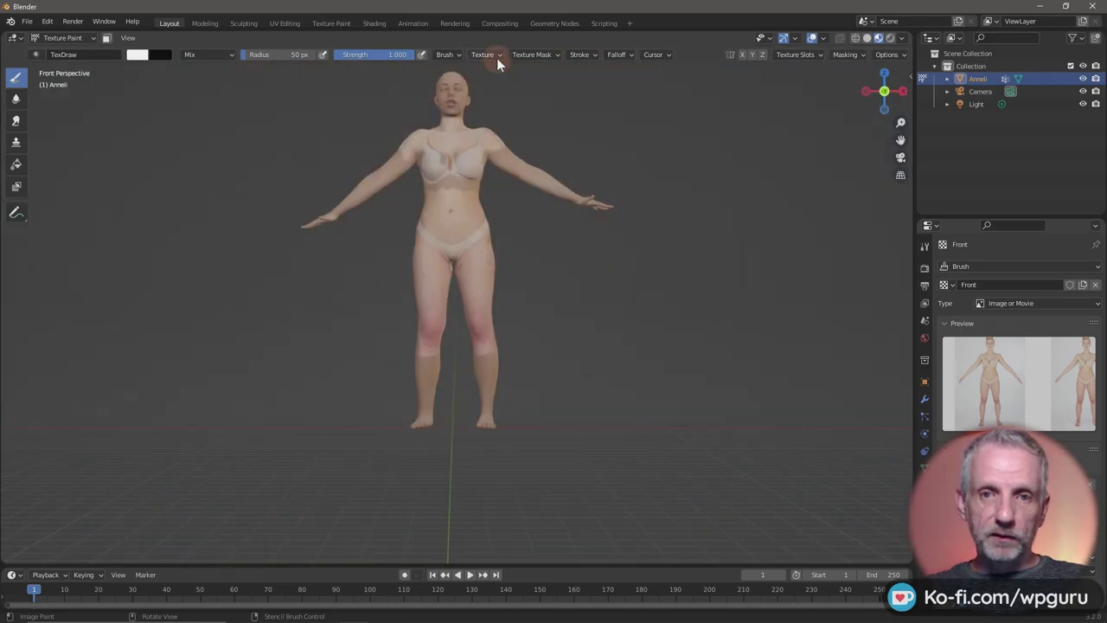
Unlink the Front texture from the brush, then orbit and zoom to review the painted front.
{"action": "left_click", "coordinate": [496, 55]}
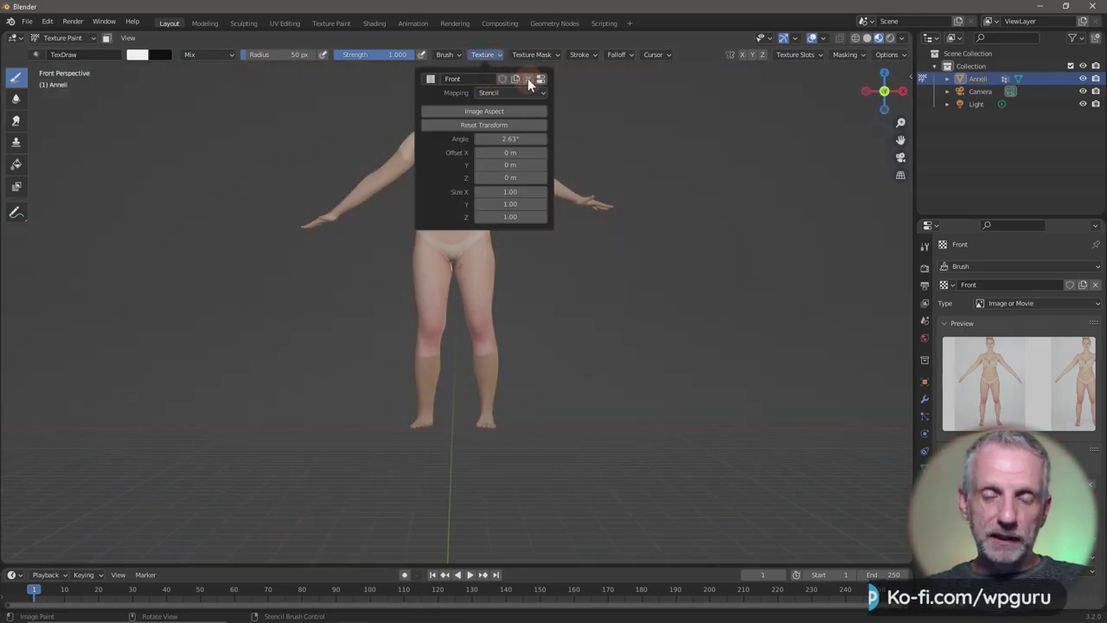
{"action": "left_click", "coordinate": [528, 79]}
{"action": "middle_click_drag", "start_coordinate": [652, 257], "coordinate": [588, 212]}
{"action": "scroll", "coordinate": [588, 212], "scroll_direction": "down", "scroll_amount": 3}
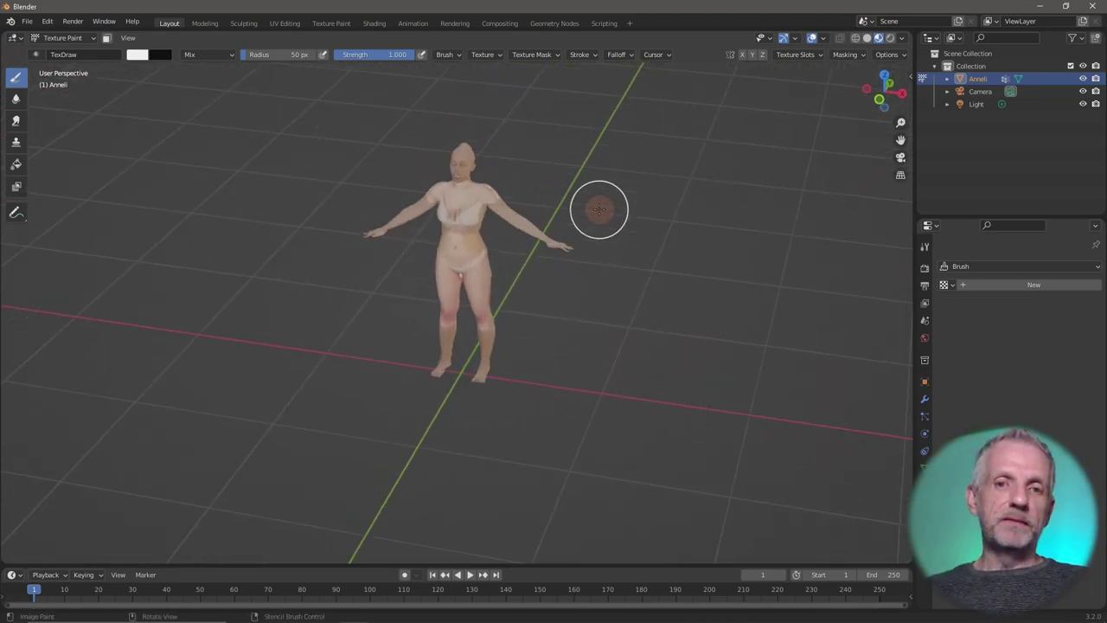
{"action": "scroll", "coordinate": [598, 210], "scroll_direction": "up", "scroll_amount": 4}
{"action": "scroll", "coordinate": [600, 210], "scroll_direction": "down", "scroll_amount": 2}
{"action": "scroll", "coordinate": [626, 339], "scroll_direction": "up", "scroll_amount": 4}
{"action": "scroll", "coordinate": [605, 331], "scroll_direction": "down", "scroll_amount": 3}
{"action": "middle_click_drag", "start_coordinate": [605, 331], "coordinate": [630, 296]}
{"action": "scroll", "coordinate": [549, 412], "scroll_direction": "up", "scroll_amount": 3}
{"action": "scroll", "coordinate": [549, 413], "scroll_direction": "down", "scroll_amount": 1}
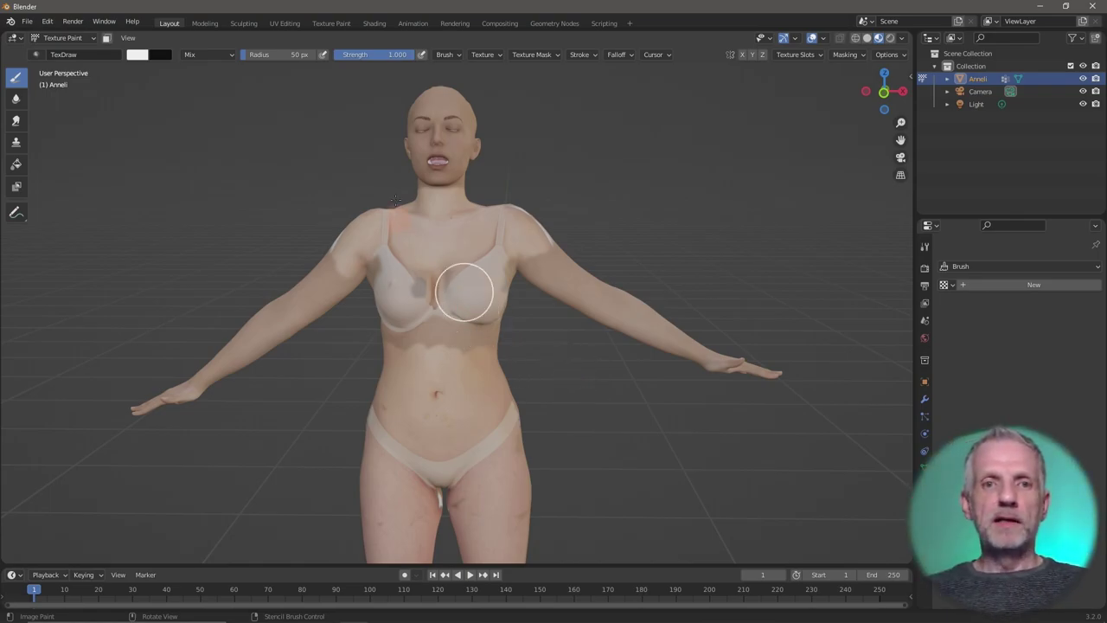
Switch to the Shading workspace and bring up the Body material's node graph.
{"action": "left_click", "coordinate": [373, 25]}
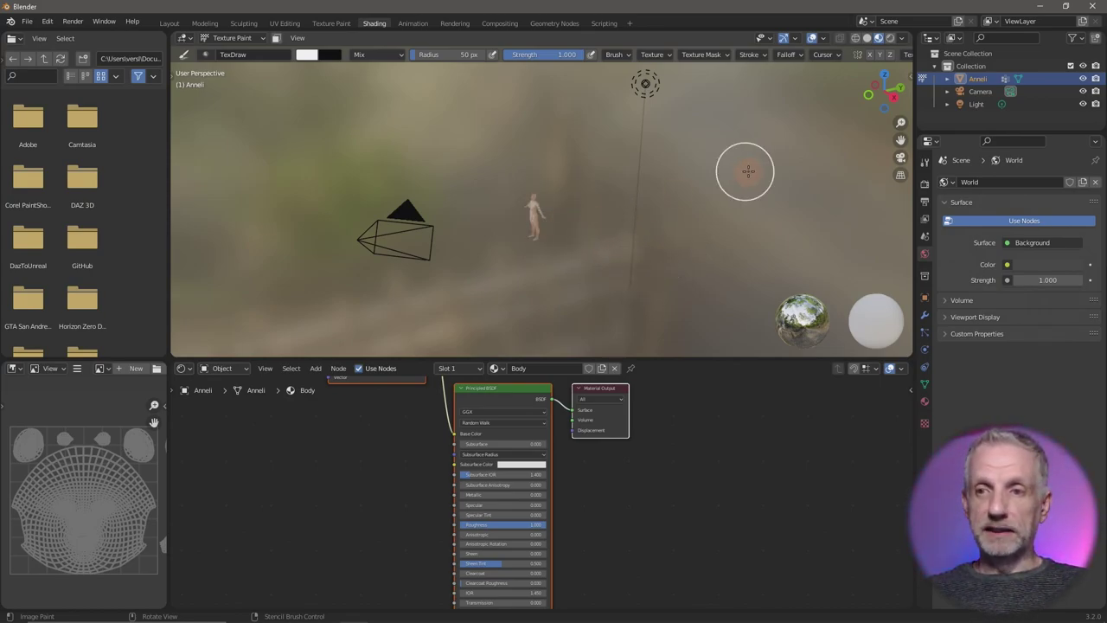
{"action": "left_click", "coordinate": [925, 399]}
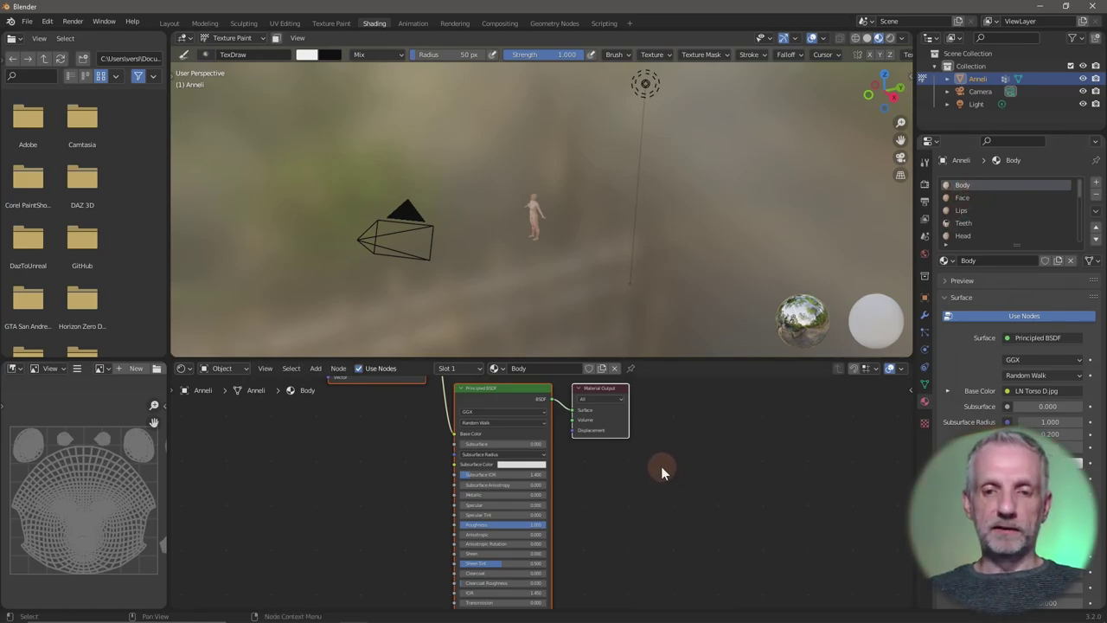
{"action": "middle_click_drag", "start_coordinate": [661, 471], "coordinate": [718, 494]}
{"action": "scroll", "coordinate": [581, 250], "scroll_direction": "up", "scroll_amount": 8}
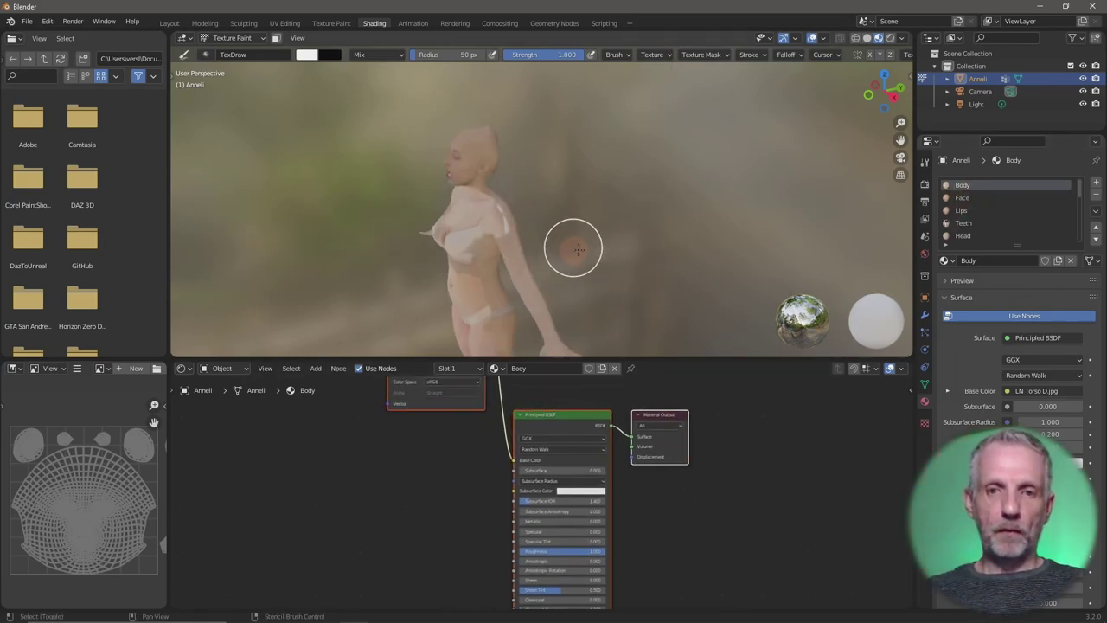
{"action": "middle_click_drag", "start_coordinate": [578, 250], "coordinate": [634, 259]}
{"action": "scroll", "coordinate": [709, 217], "scroll_direction": "up", "scroll_amount": 3}
{"action": "middle_click_drag", "start_coordinate": [383, 499], "coordinate": [421, 509]}
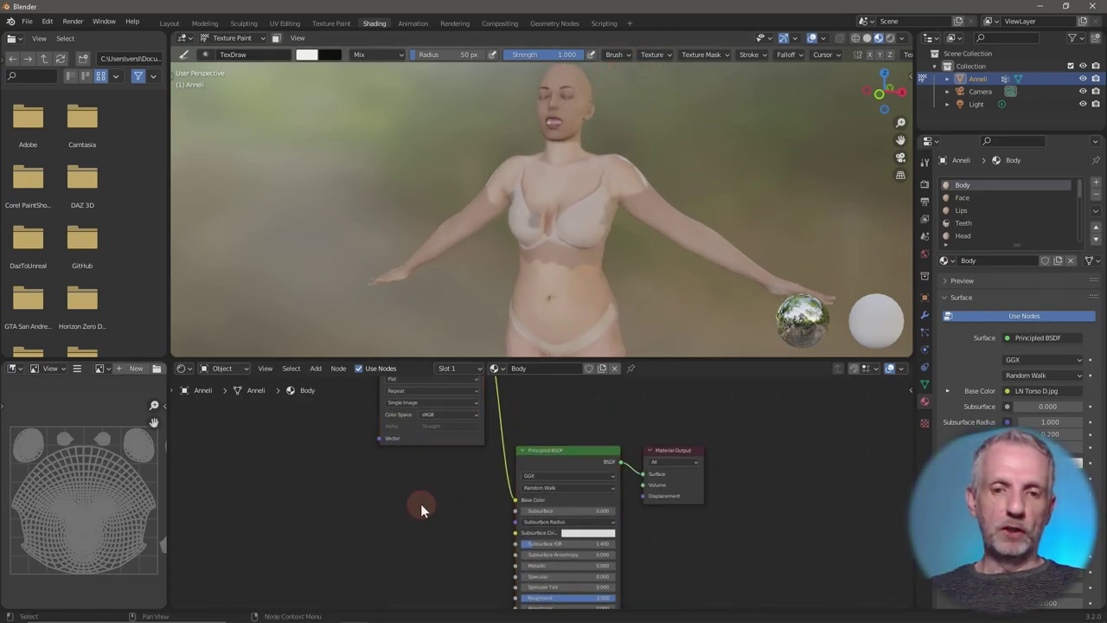
Select the image texture node, enlarge the node editor and widen the image editor.
{"action": "left_click_drag", "start_coordinate": [437, 439], "coordinate": [414, 553]}
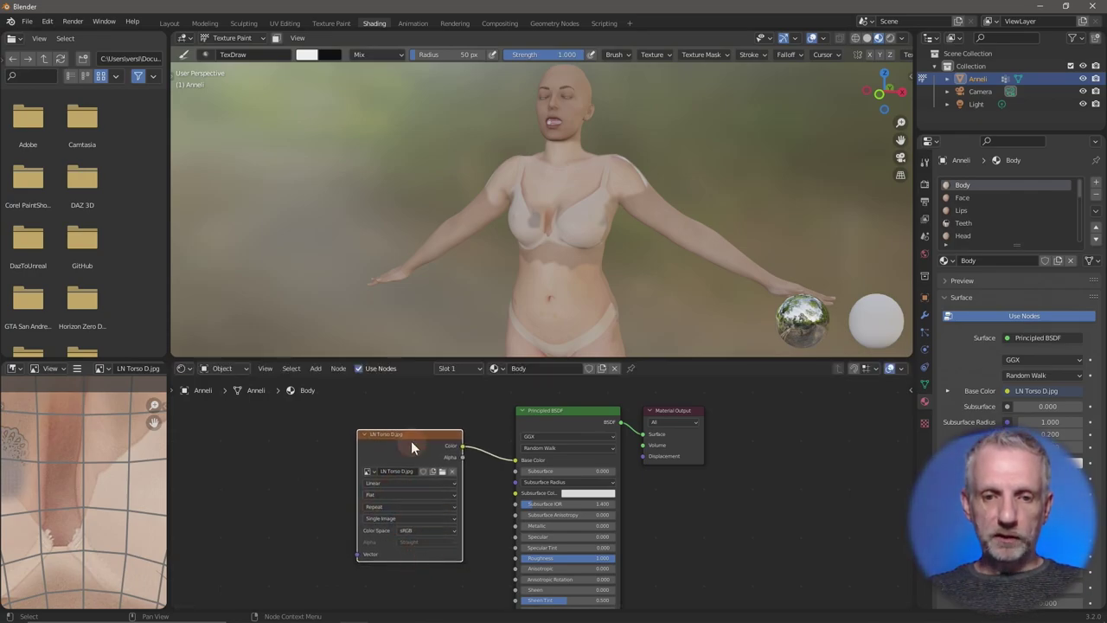
{"action": "scroll", "coordinate": [411, 440], "scroll_direction": "up", "scroll_amount": 1}
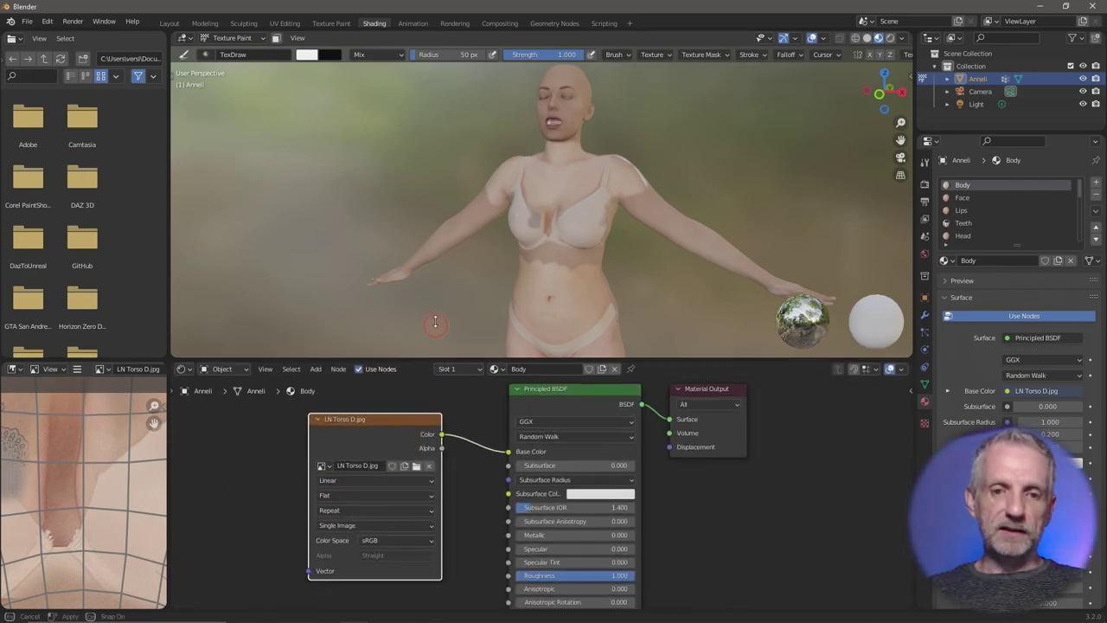
{"action": "left_click_drag", "start_coordinate": [427, 358], "coordinate": [439, 313]}
{"action": "scroll", "coordinate": [425, 385], "scroll_direction": "up", "scroll_amount": 2}
{"action": "middle_click_drag", "start_coordinate": [436, 386], "coordinate": [459, 398]}
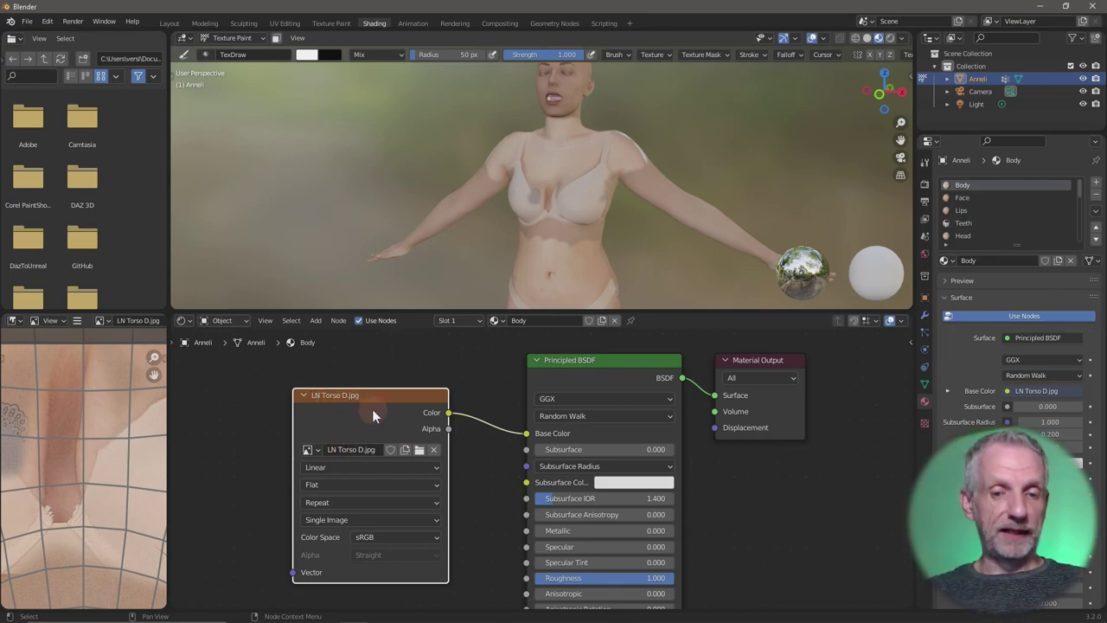
{"action": "left_click", "coordinate": [311, 450]}
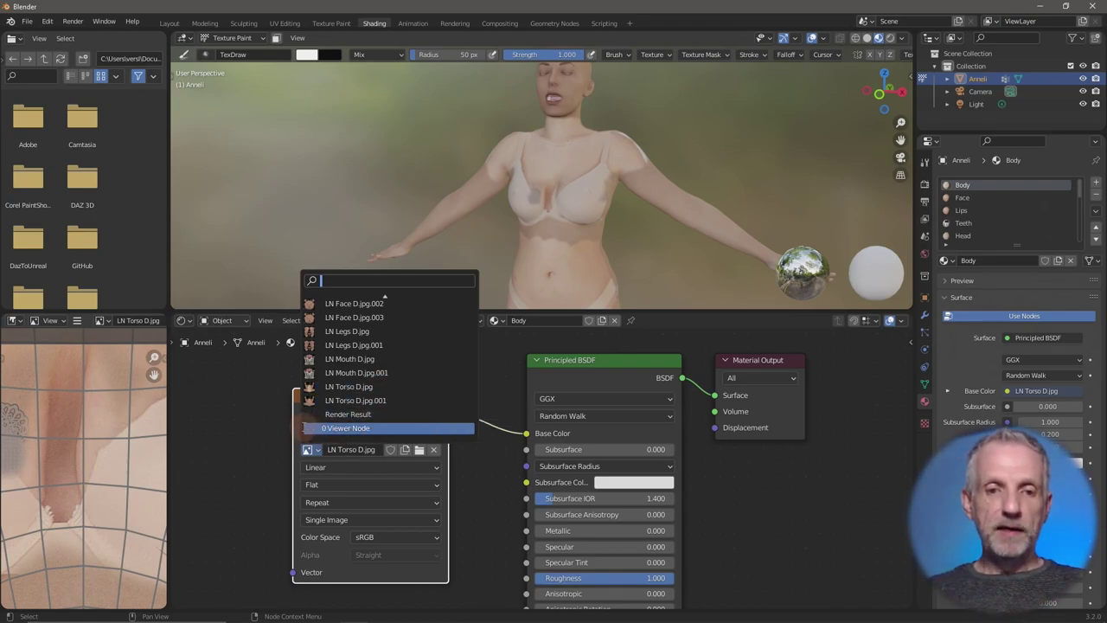
{"action": "left_click", "coordinate": [298, 424]}
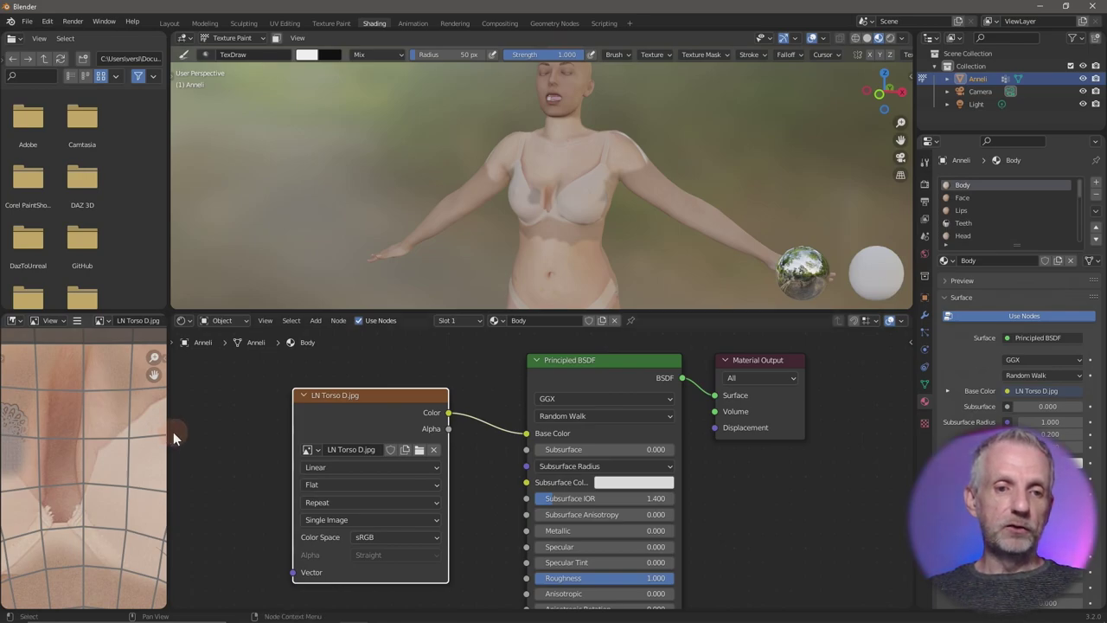
{"action": "left_click_drag", "start_coordinate": [170, 431], "coordinate": [268, 429]}
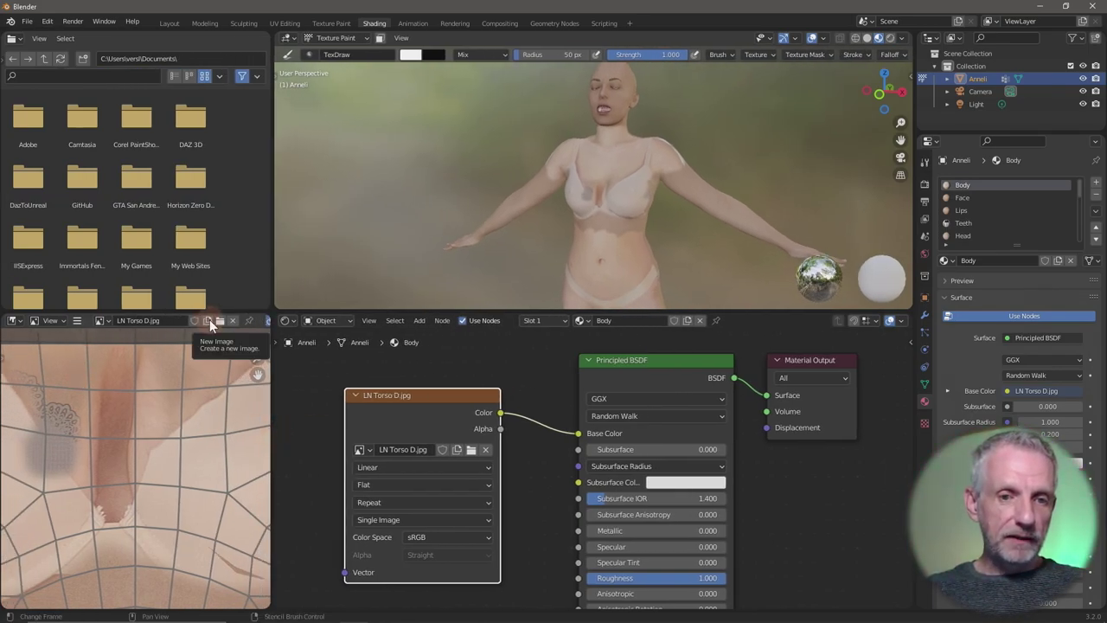
Start a new image from the Image menu and name it New Body.
{"action": "left_click", "coordinate": [76, 320]}
{"action": "mouse_move", "coordinate": [103, 347]}
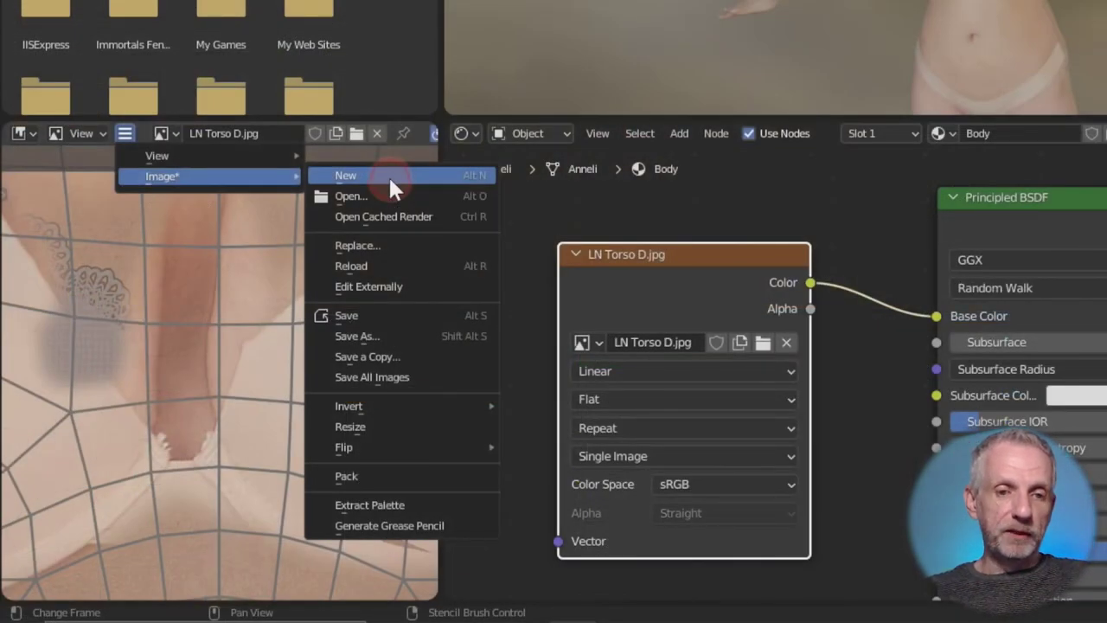
{"action": "left_click", "coordinate": [389, 177]}
{"action": "left_click", "coordinate": [449, 214]}
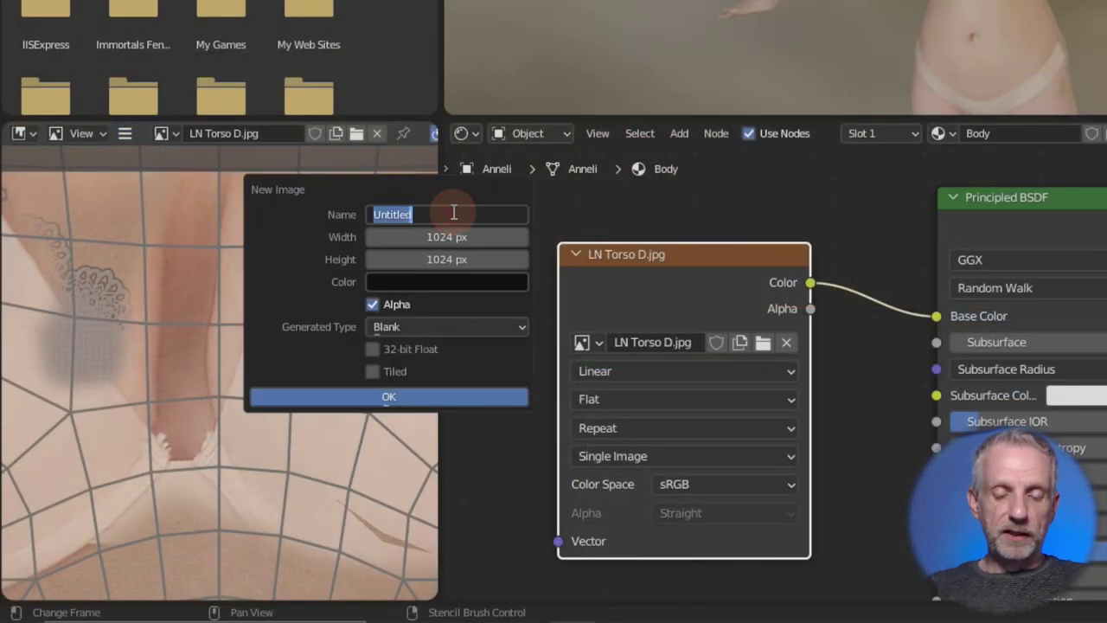
{"action": "type", "text": "New c"}
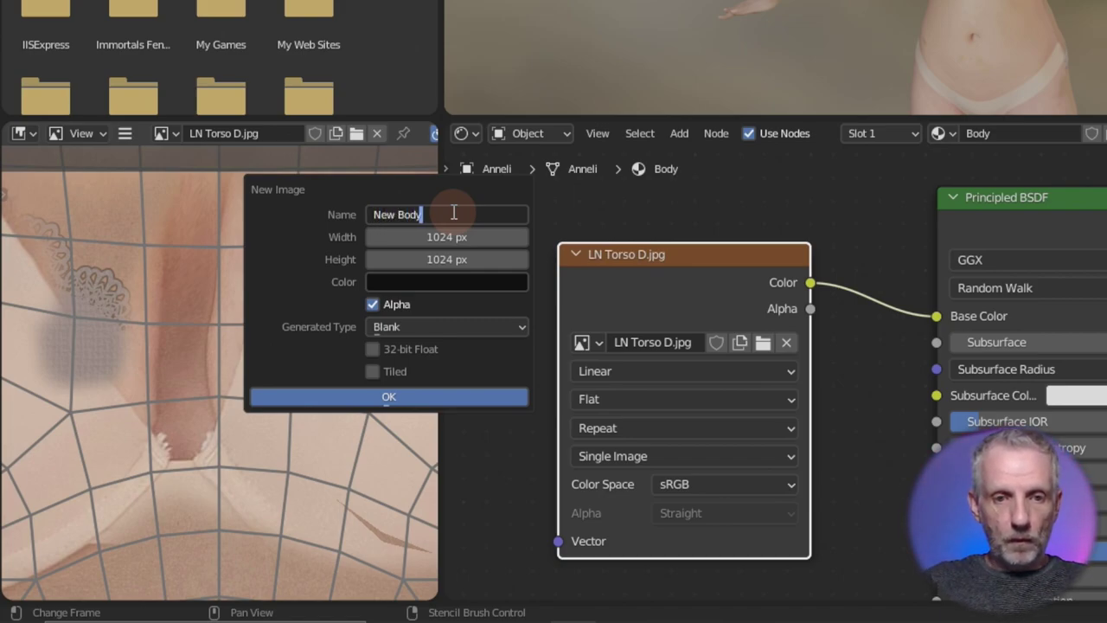
{"action": "type", "text": "ody"}
{"action": "left_click", "coordinate": [484, 237]}
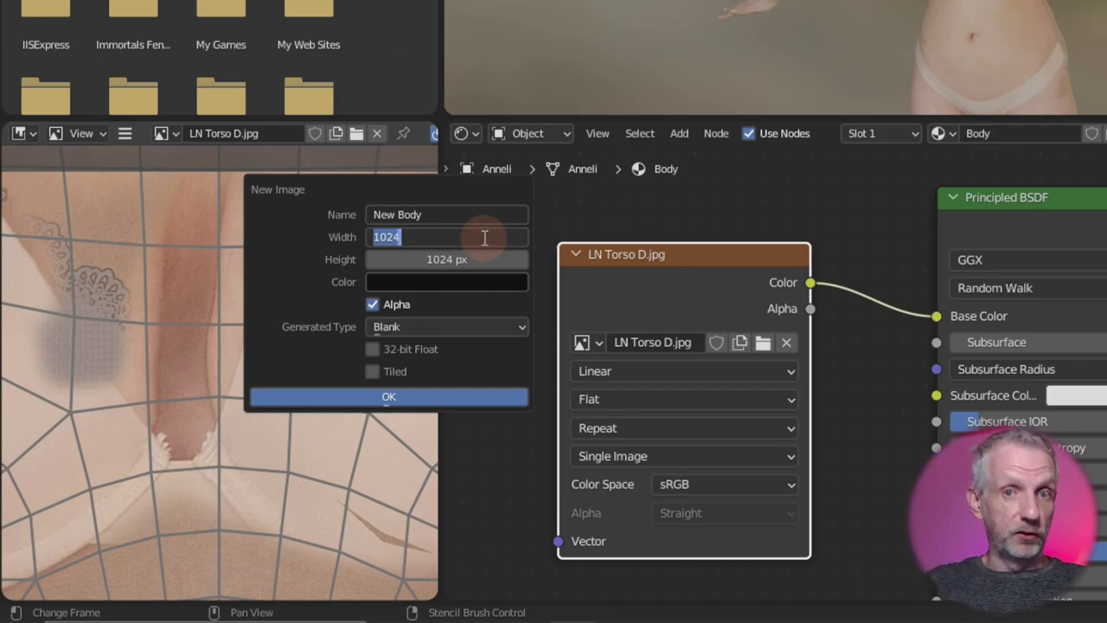
Set it to 4096 × 4096 with a grey fill colour and create it.
{"action": "type", "text": "40"}
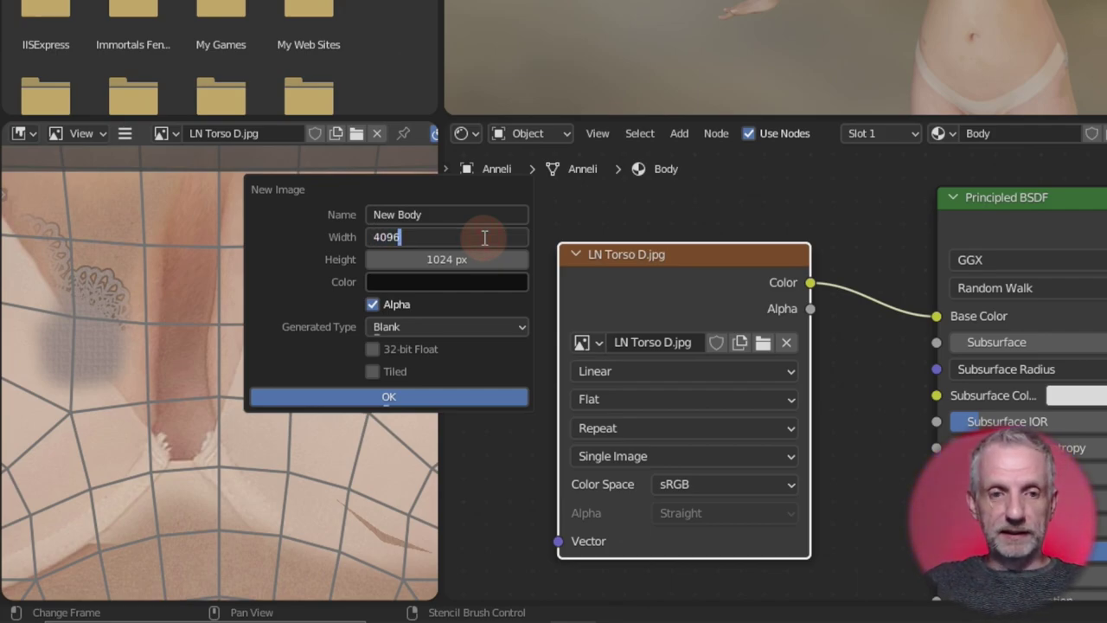
{"action": "type", "text": "96"}
{"action": "key", "text": "Tab"}
{"action": "type", "text": "4096"}
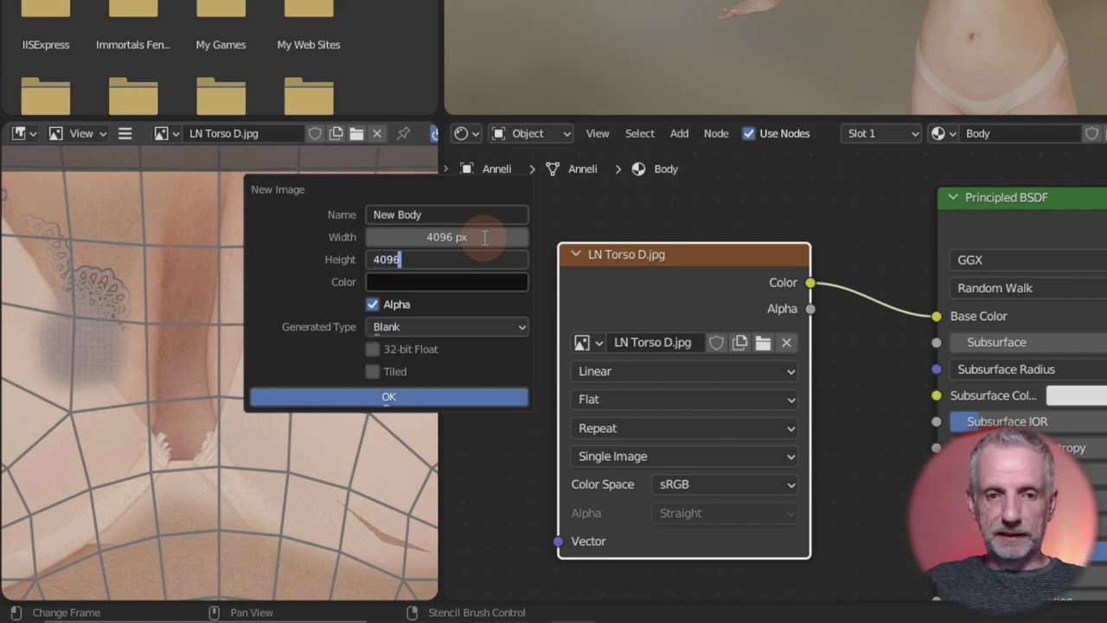
{"action": "key", "text": "Tab"}
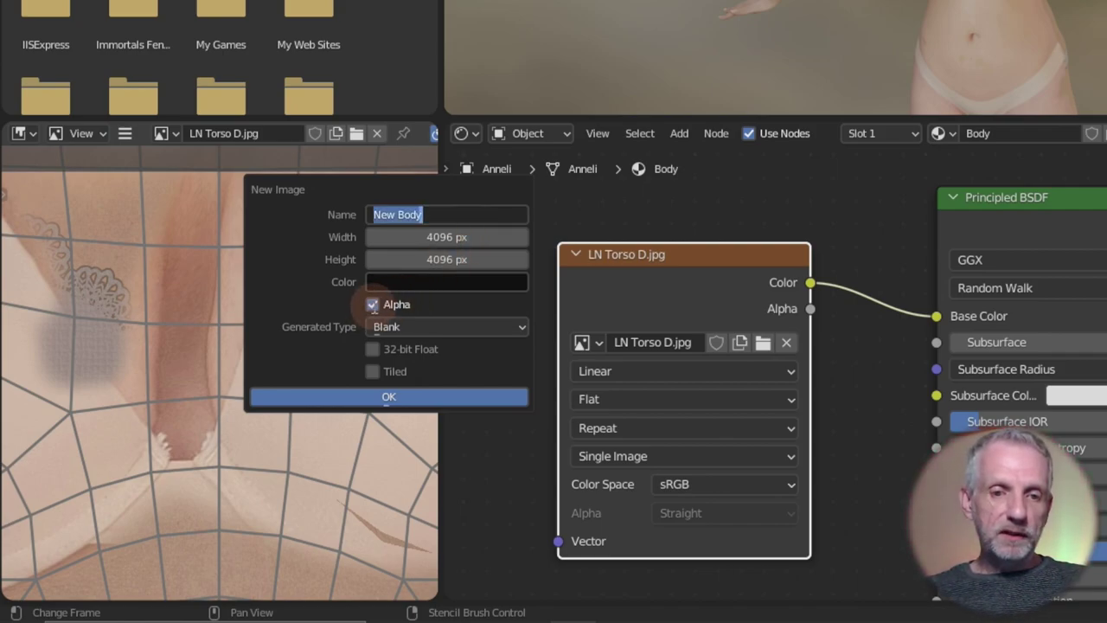
{"action": "left_click", "coordinate": [432, 290]}
{"action": "left_click", "coordinate": [430, 284]}
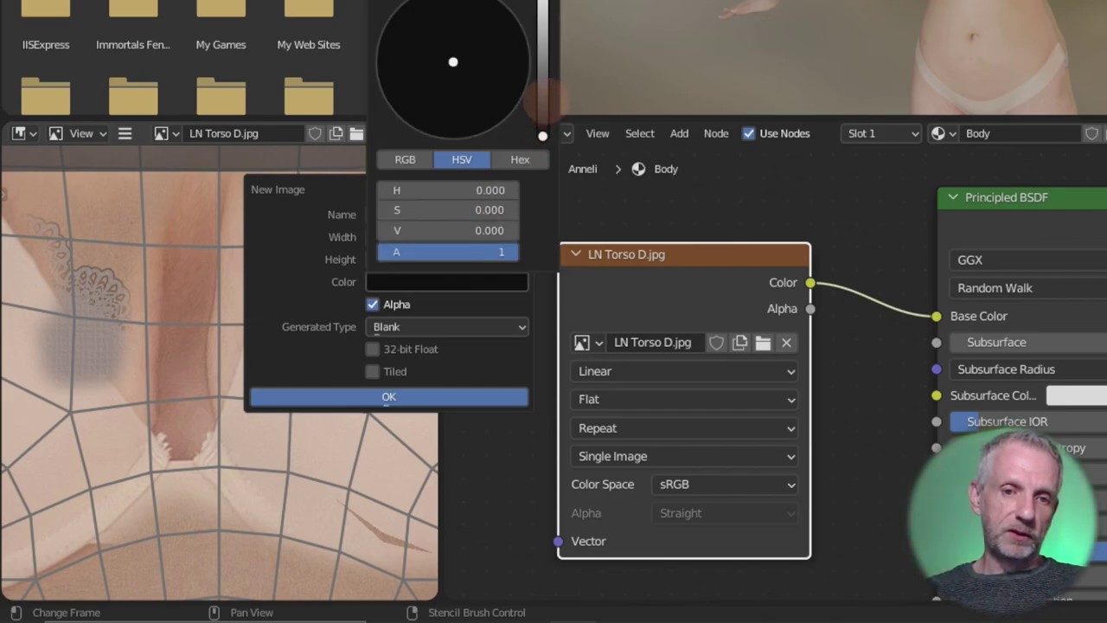
{"action": "left_click_drag", "start_coordinate": [543, 99], "coordinate": [543, 70]}
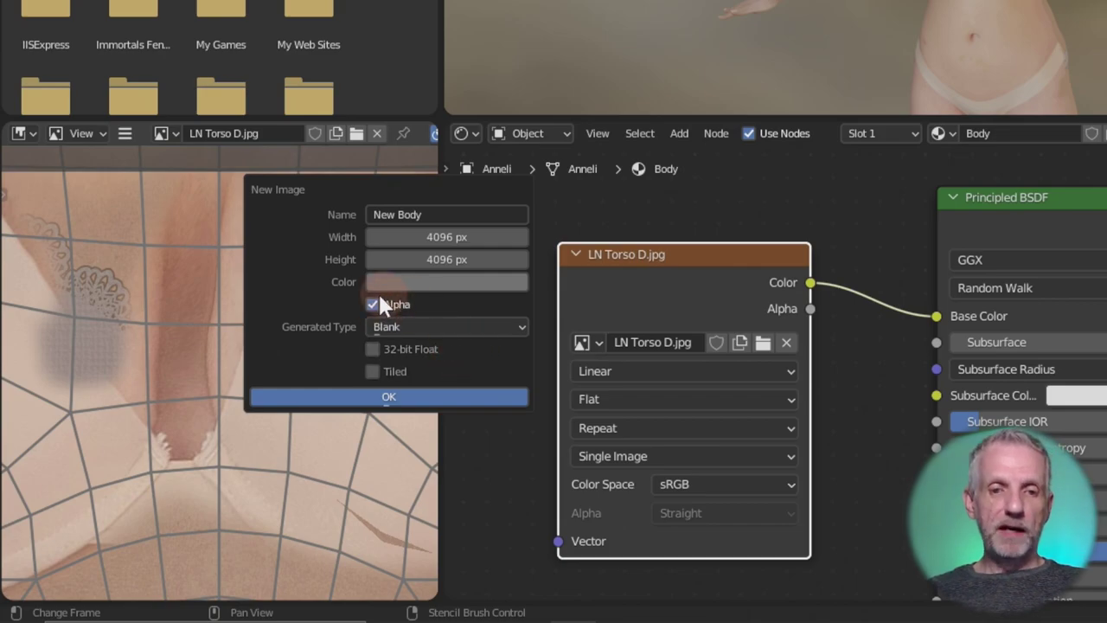
{"action": "left_click", "coordinate": [410, 400]}
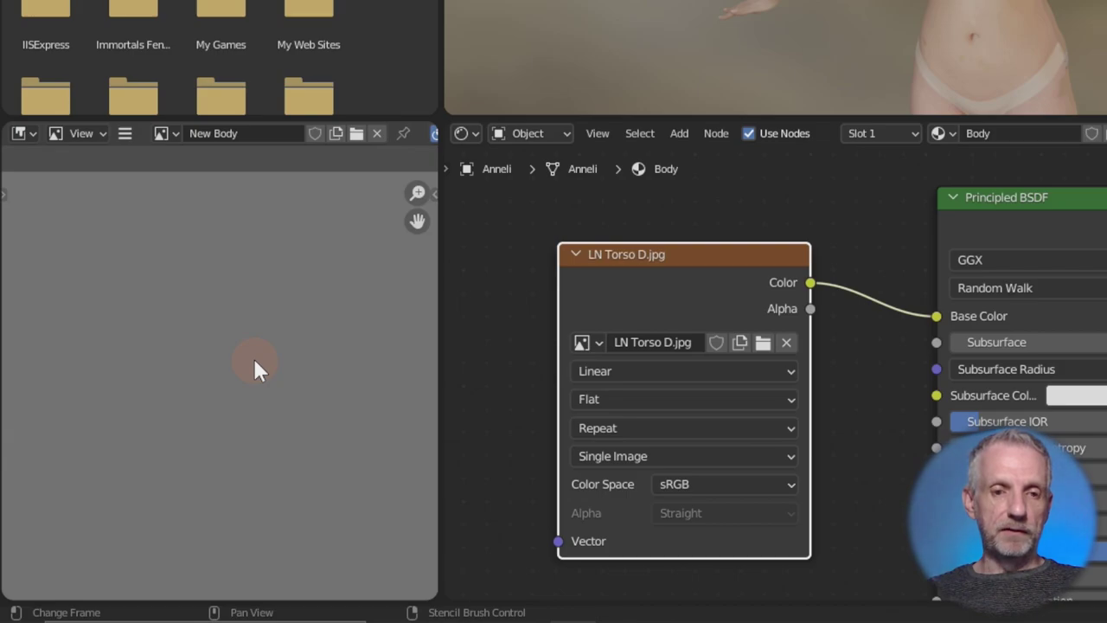
{"action": "scroll", "coordinate": [252, 356], "scroll_direction": "down", "scroll_amount": 5}
{"action": "scroll", "coordinate": [253, 356], "scroll_direction": "up", "scroll_amount": 2}
{"action": "scroll", "coordinate": [253, 355], "scroll_direction": "down", "scroll_amount": 1}
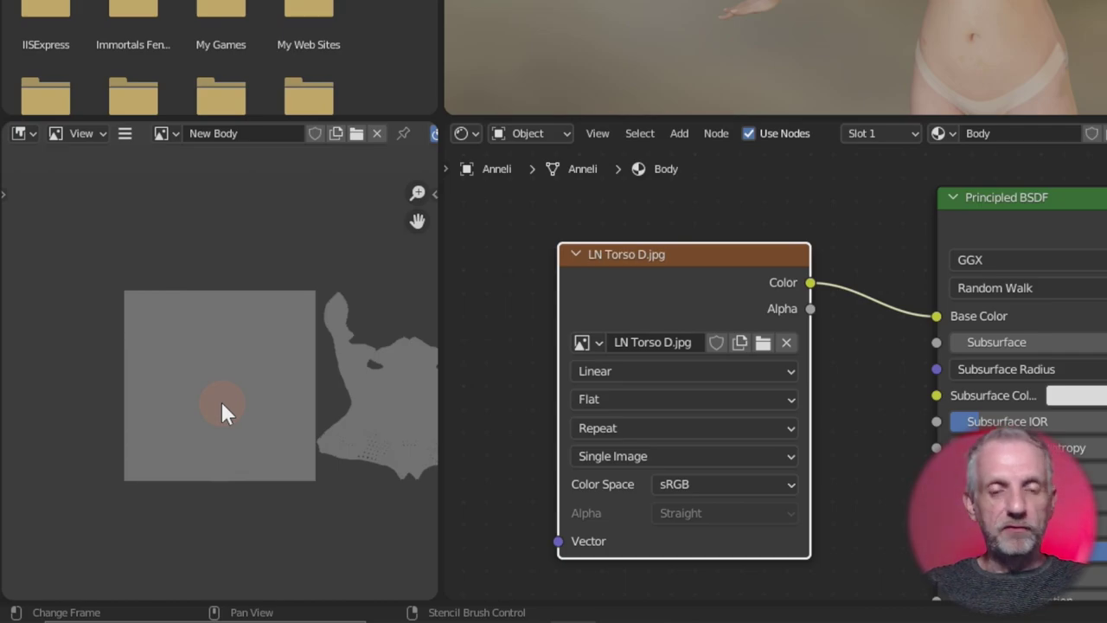
{"action": "left_click", "coordinate": [125, 133]}
{"action": "mouse_move", "coordinate": [167, 181]}
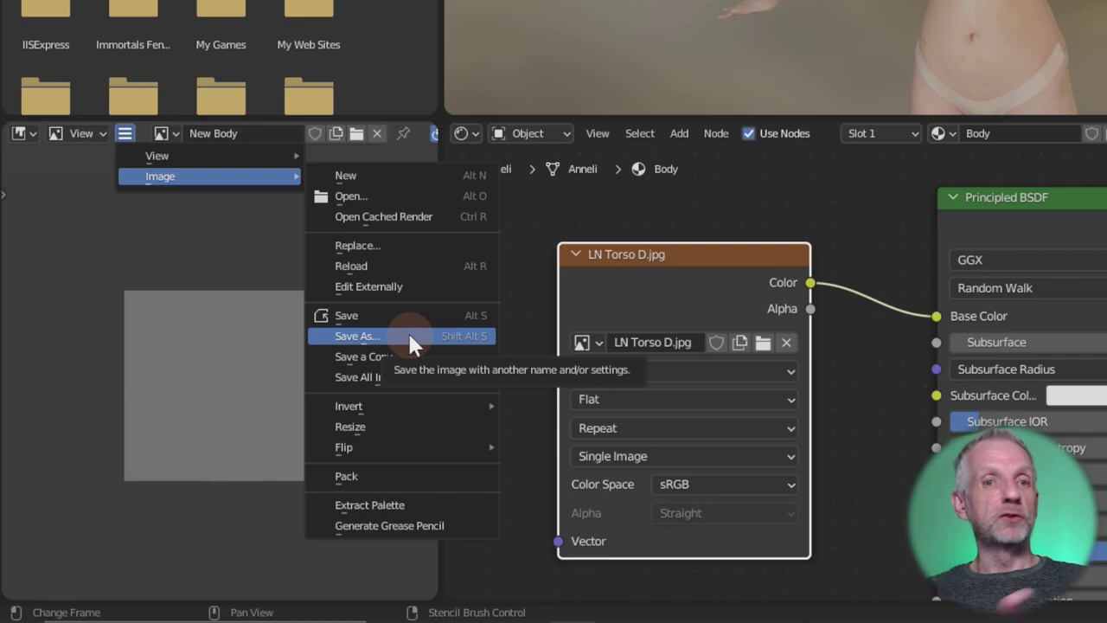
Replace LN Torso D.jpg with New Body in the Body material's Image Texture node.
{"action": "left_click", "coordinate": [514, 336]}
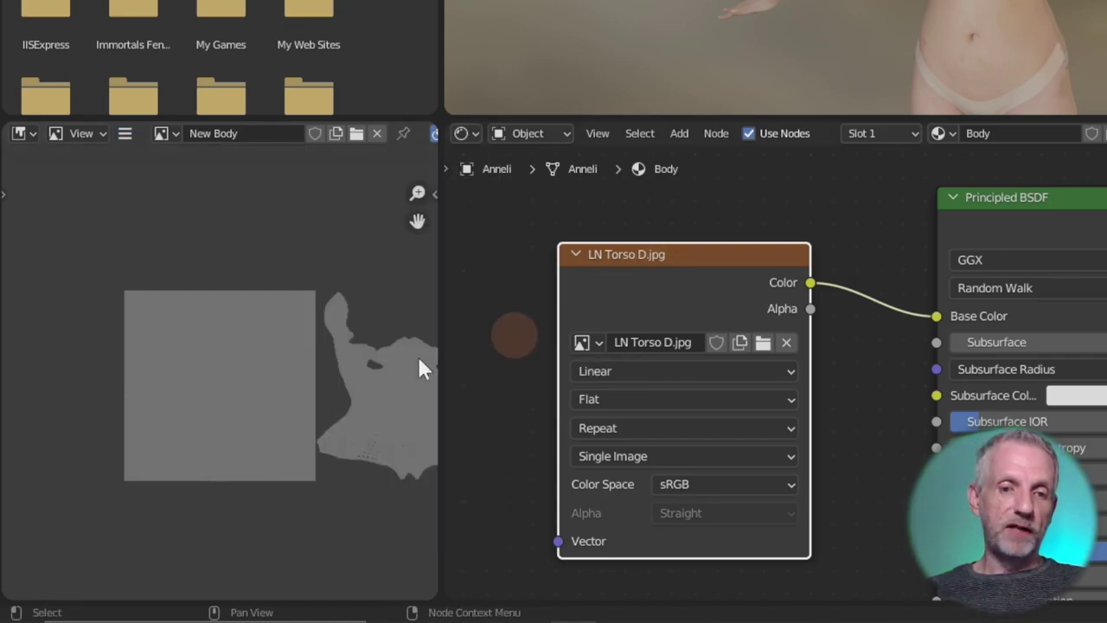
{"action": "left_click", "coordinate": [357, 376]}
{"action": "left_click", "coordinate": [627, 323]}
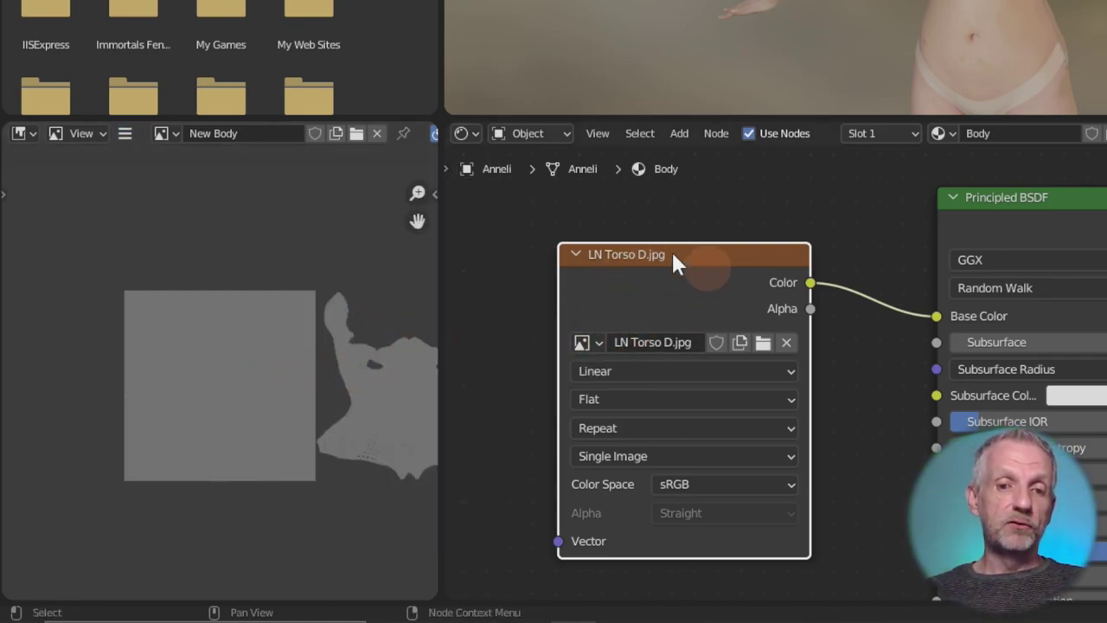
{"action": "left_click", "coordinate": [591, 341]}
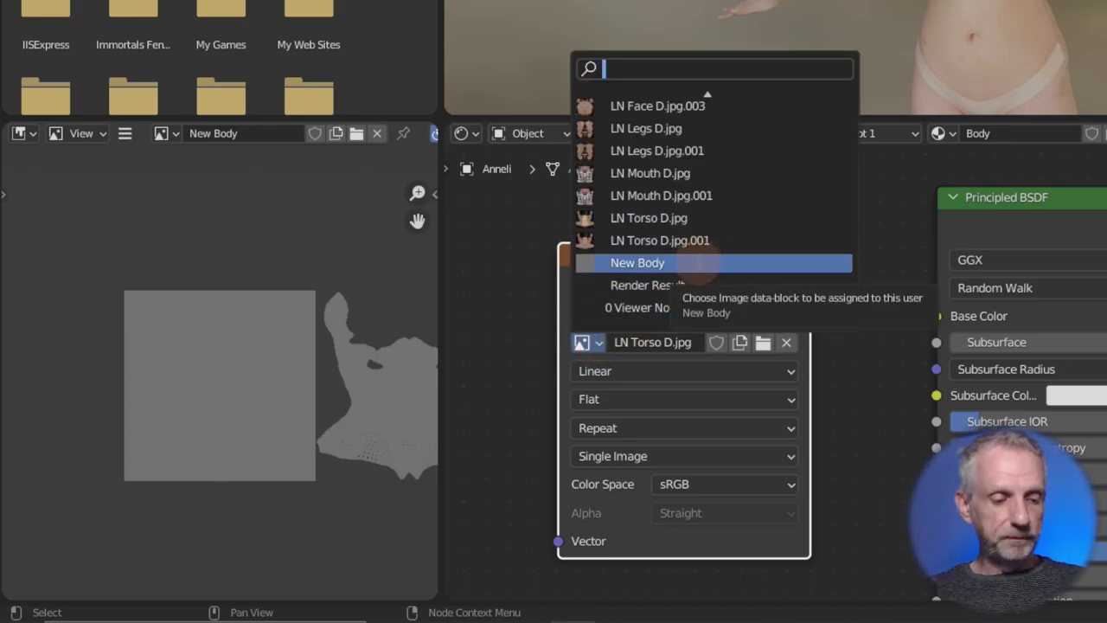
{"action": "left_click", "coordinate": [696, 259]}
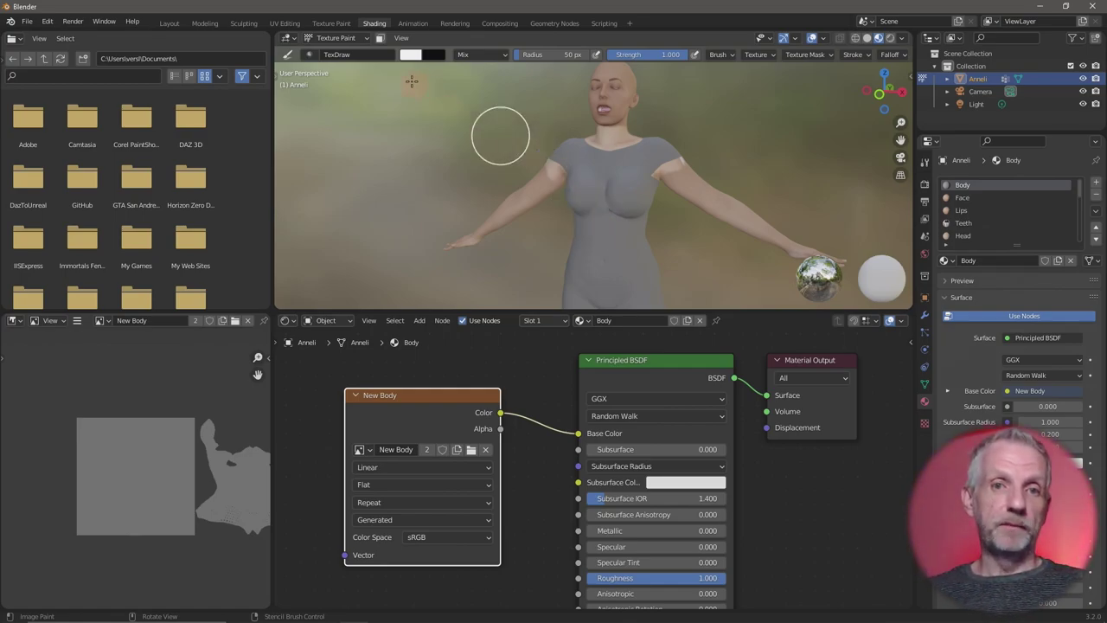
In Layout, reapply and enlarge the Front stencil, then replace it with a new empty brush texture.
{"action": "left_click", "coordinate": [169, 23]}
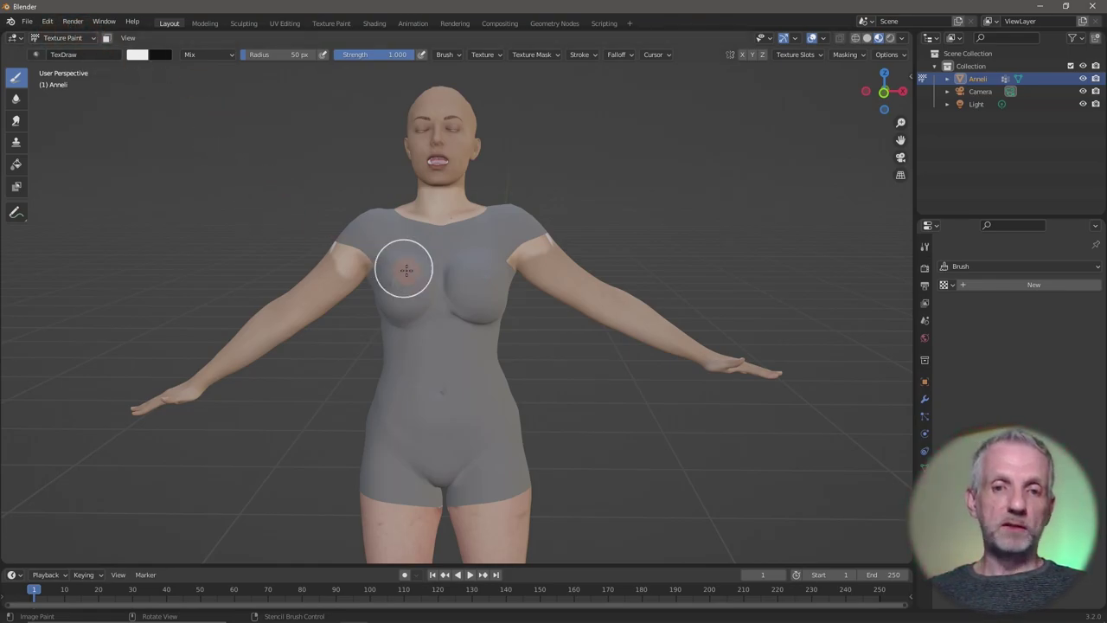
{"action": "left_click", "coordinate": [495, 54]}
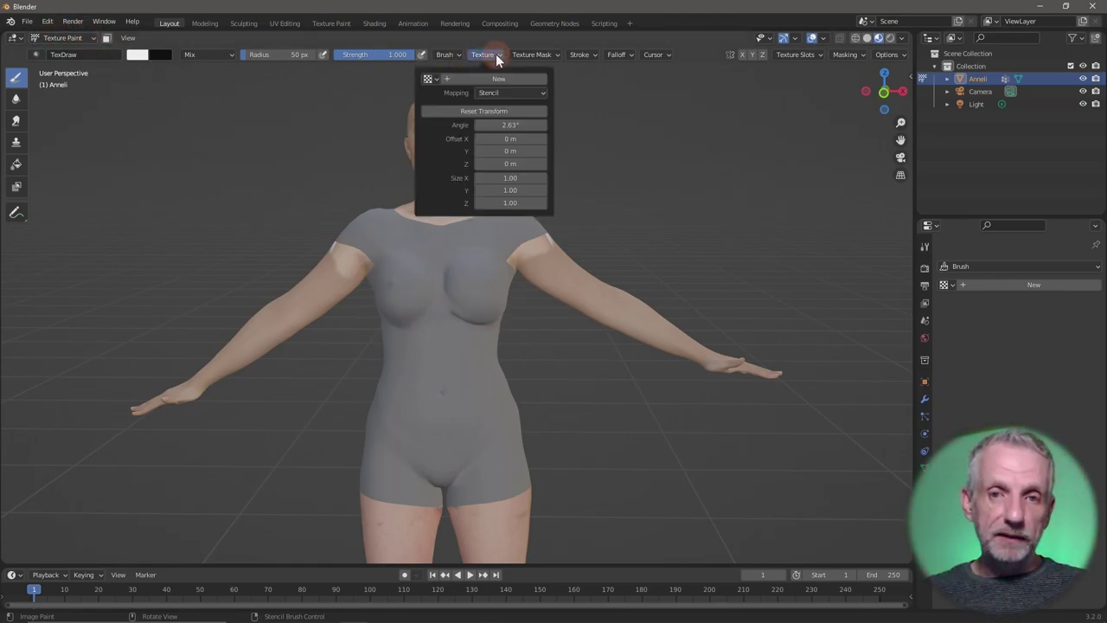
{"action": "left_click", "coordinate": [428, 77]}
{"action": "left_click", "coordinate": [442, 120]}
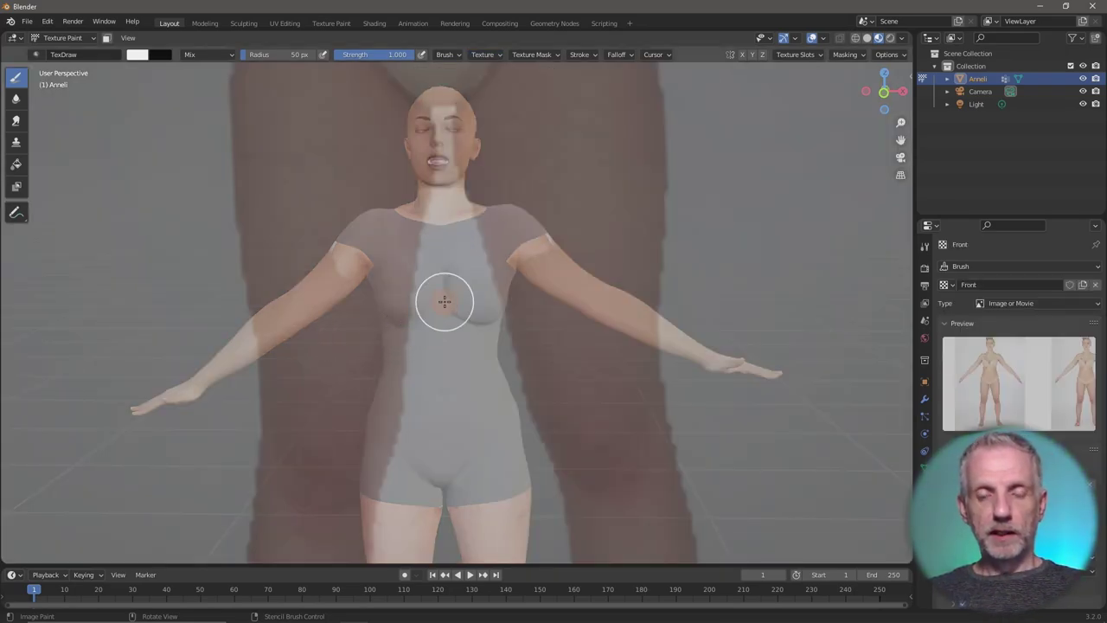
{"action": "mouse_move", "coordinate": [444, 301]}
{"action": "right_mouse_down", "text": "shift"}
{"action": "mouse_move", "coordinate": [433, 449]}
{"action": "mouse_move", "coordinate": [457, 468]}
{"action": "mouse_move", "coordinate": [494, 375]}
{"action": "mouse_move", "coordinate": [375, 507]}
{"action": "mouse_move", "coordinate": [475, 435]}
{"action": "mouse_move", "coordinate": [476, 371]}
{"action": "mouse_move", "coordinate": [478, 389]}
{"action": "right_mouse_up", "text": "shift"}
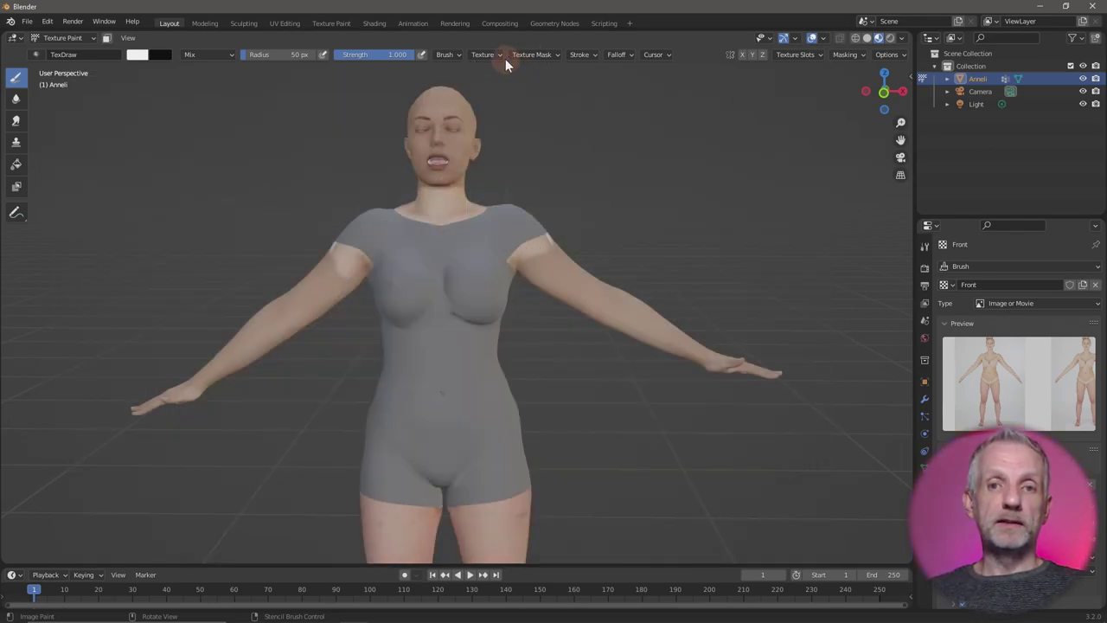
{"action": "left_click", "coordinate": [499, 54]}
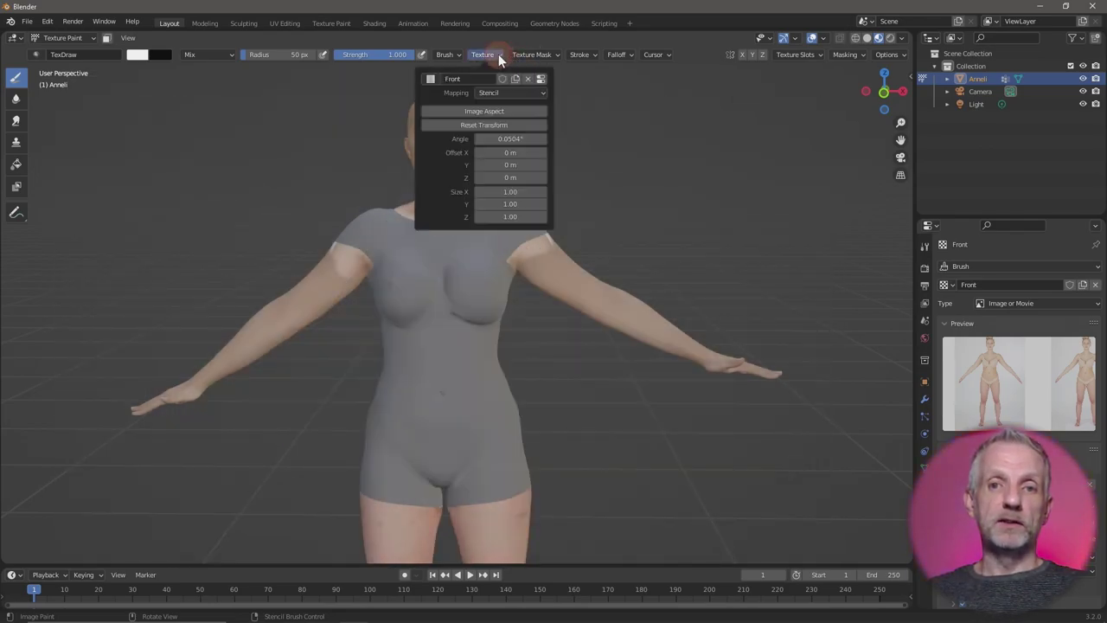
{"action": "left_click", "coordinate": [524, 80]}
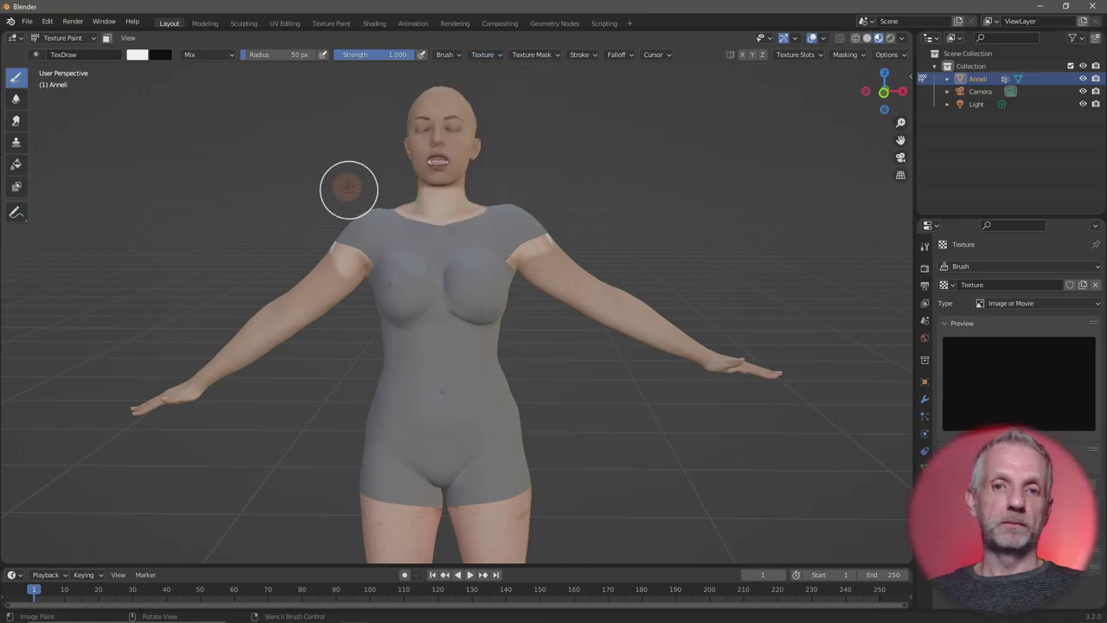
Pick a blue paint colour and shrink the brush radius to 17 px.
{"action": "left_click", "coordinate": [136, 54]}
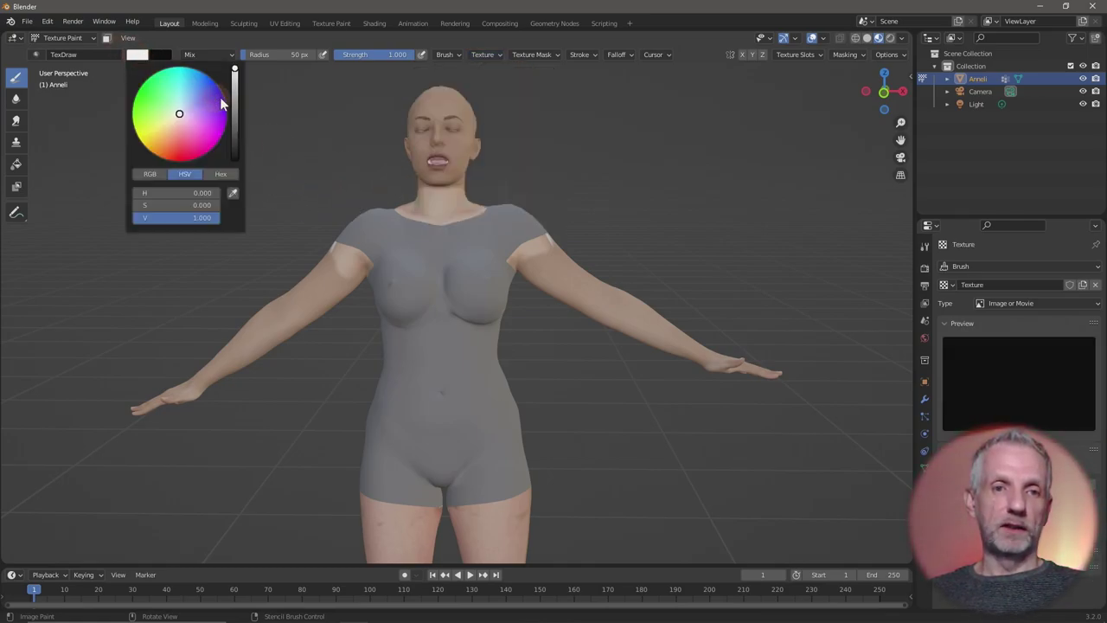
{"action": "left_click", "coordinate": [223, 97]}
{"action": "middle_click_drag", "start_coordinate": [331, 201], "coordinate": [580, 346]}
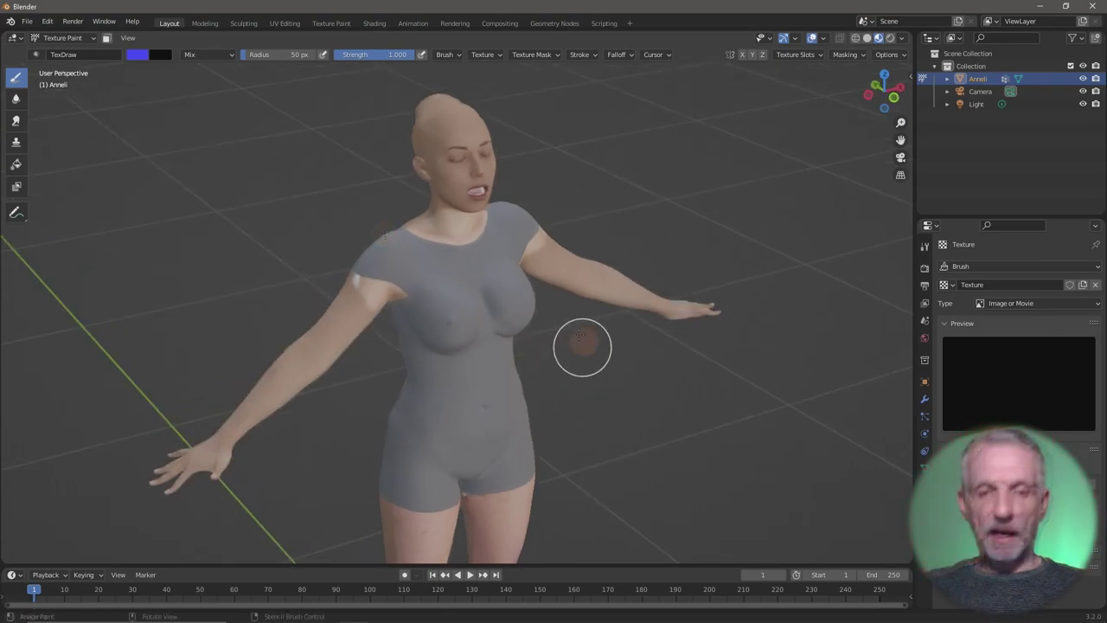
{"action": "key", "text": "f"}
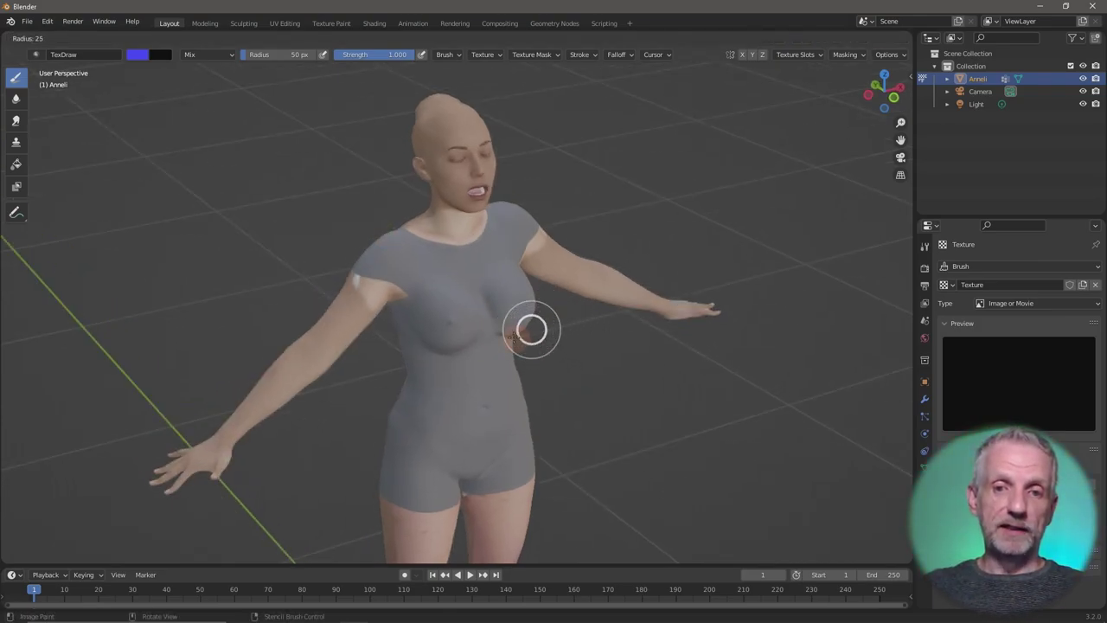
{"action": "left_click", "coordinate": [541, 329]}
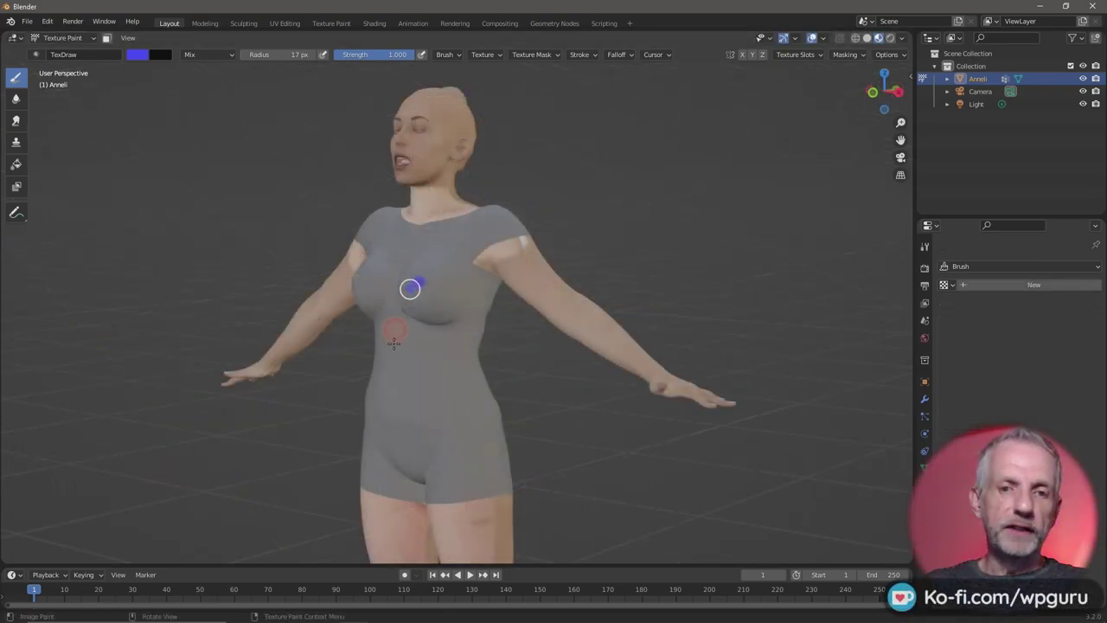
Paint blue strokes across the shirt's chest, belly and lower torso.
{"action": "mouse_move", "coordinate": [407, 288]}
{"action": "left_mouse_down"}
{"action": "mouse_move", "coordinate": [400, 383]}
{"action": "mouse_move", "coordinate": [430, 401]}
{"action": "left_mouse_up"}
{"action": "mouse_move", "coordinate": [414, 347]}
{"action": "left_mouse_down"}
{"action": "mouse_move", "coordinate": [446, 419]}
{"action": "mouse_move", "coordinate": [437, 424]}
{"action": "mouse_move", "coordinate": [455, 368]}
{"action": "mouse_move", "coordinate": [440, 257]}
{"action": "mouse_move", "coordinate": [427, 421]}
{"action": "mouse_move", "coordinate": [519, 438]}
{"action": "left_mouse_up"}
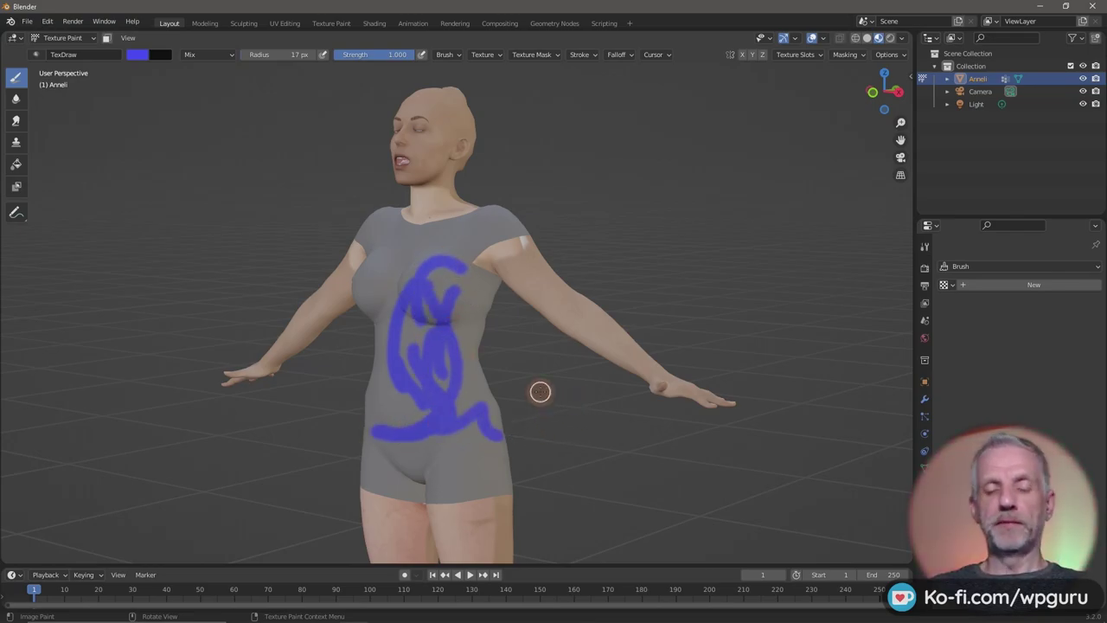
{"action": "mouse_move", "coordinate": [539, 396]}
{"action": "middle_mouse_down"}
{"action": "mouse_move", "coordinate": [610, 410]}
{"action": "mouse_move", "coordinate": [642, 398]}
{"action": "middle_mouse_up"}
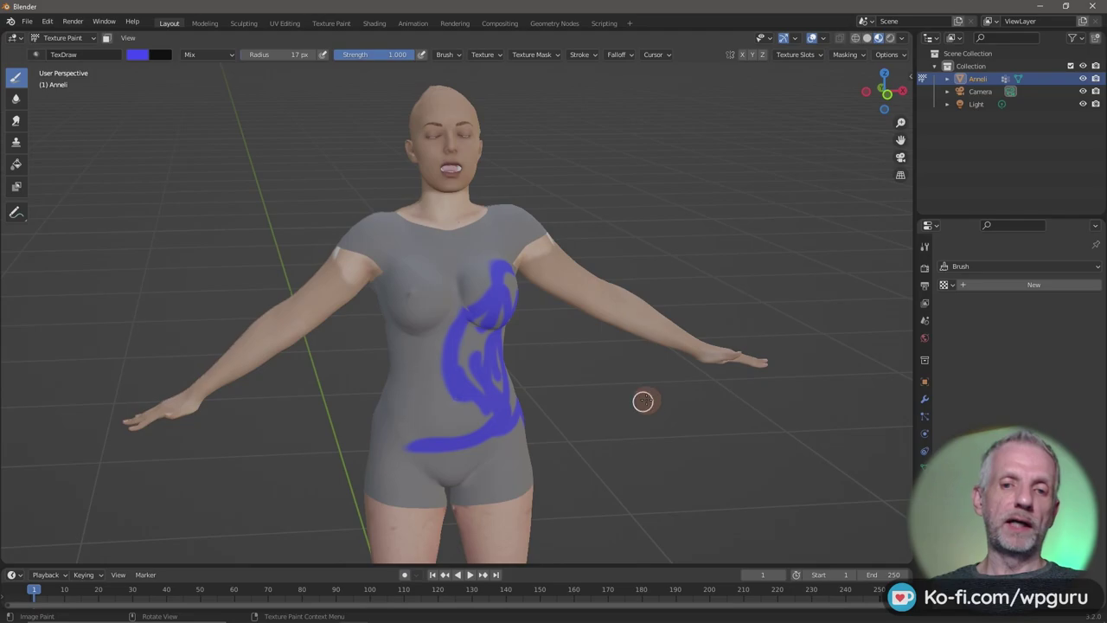
{"action": "mouse_move", "coordinate": [453, 332]}
{"action": "left_mouse_down"}
{"action": "mouse_move", "coordinate": [416, 252]}
{"action": "mouse_move", "coordinate": [437, 395]}
{"action": "mouse_move", "coordinate": [442, 343]}
{"action": "mouse_move", "coordinate": [385, 421]}
{"action": "mouse_move", "coordinate": [457, 433]}
{"action": "left_mouse_up"}
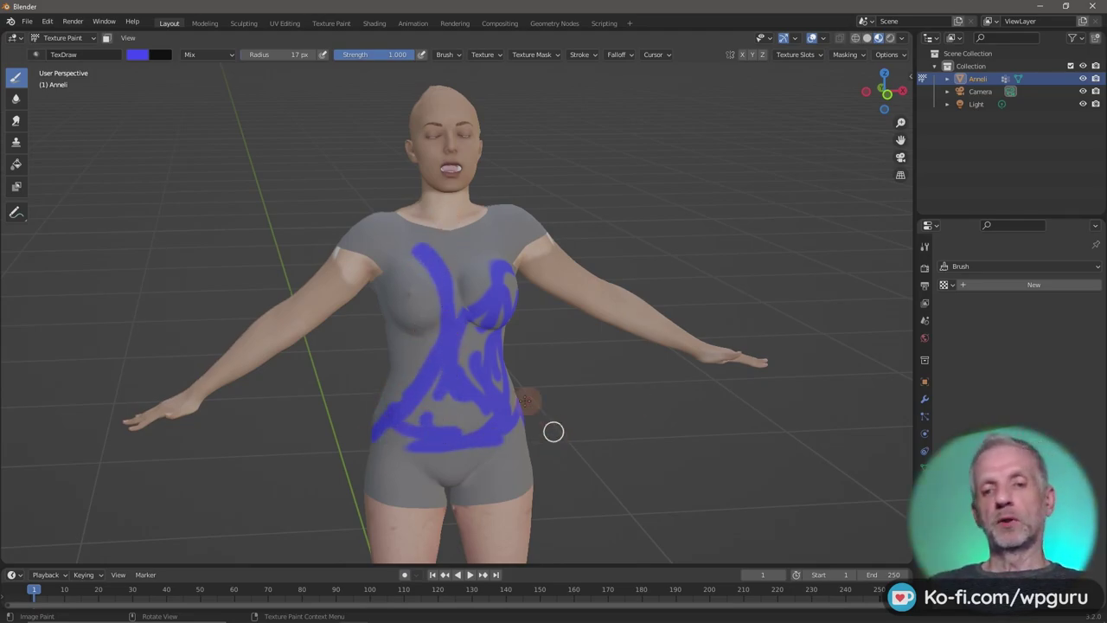
Paint blue strokes on the shirt's back and down the left shoulder and upper arm.
{"action": "mouse_move", "coordinate": [647, 436]}
{"action": "middle_mouse_down"}
{"action": "mouse_move", "coordinate": [363, 433]}
{"action": "mouse_move", "coordinate": [366, 421]}
{"action": "middle_mouse_up"}
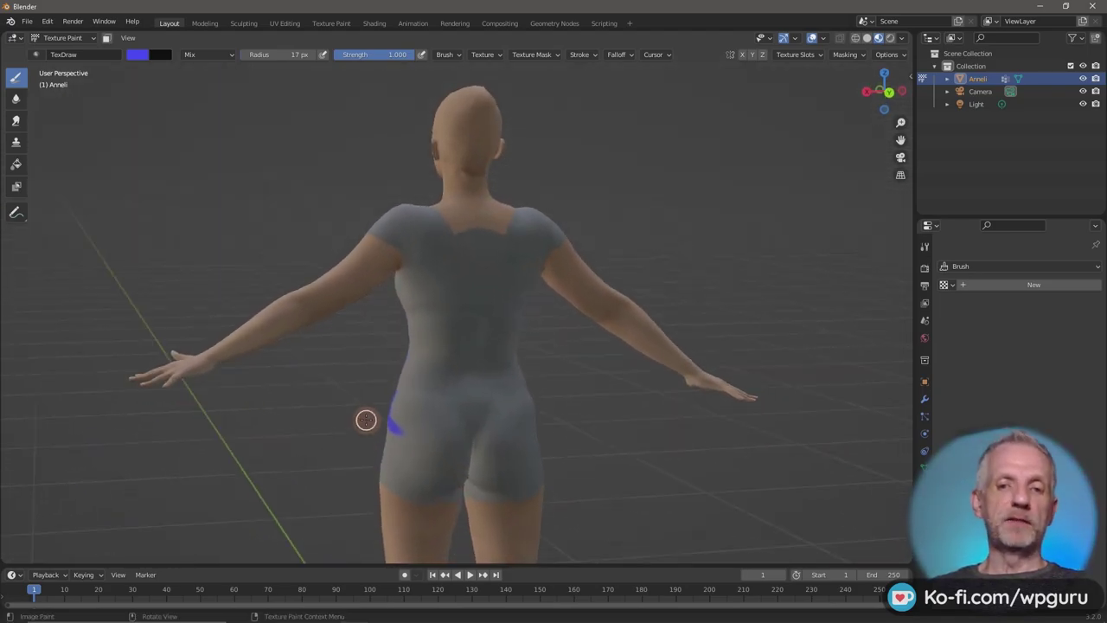
{"action": "mouse_move", "coordinate": [441, 266]}
{"action": "left_mouse_down"}
{"action": "mouse_move", "coordinate": [484, 252]}
{"action": "mouse_move", "coordinate": [442, 323]}
{"action": "mouse_move", "coordinate": [499, 360]}
{"action": "mouse_move", "coordinate": [440, 258]}
{"action": "mouse_move", "coordinate": [494, 258]}
{"action": "mouse_move", "coordinate": [479, 256]}
{"action": "mouse_move", "coordinate": [451, 292]}
{"action": "left_mouse_up"}
{"action": "middle_click_drag", "start_coordinate": [451, 292], "coordinate": [645, 294]}
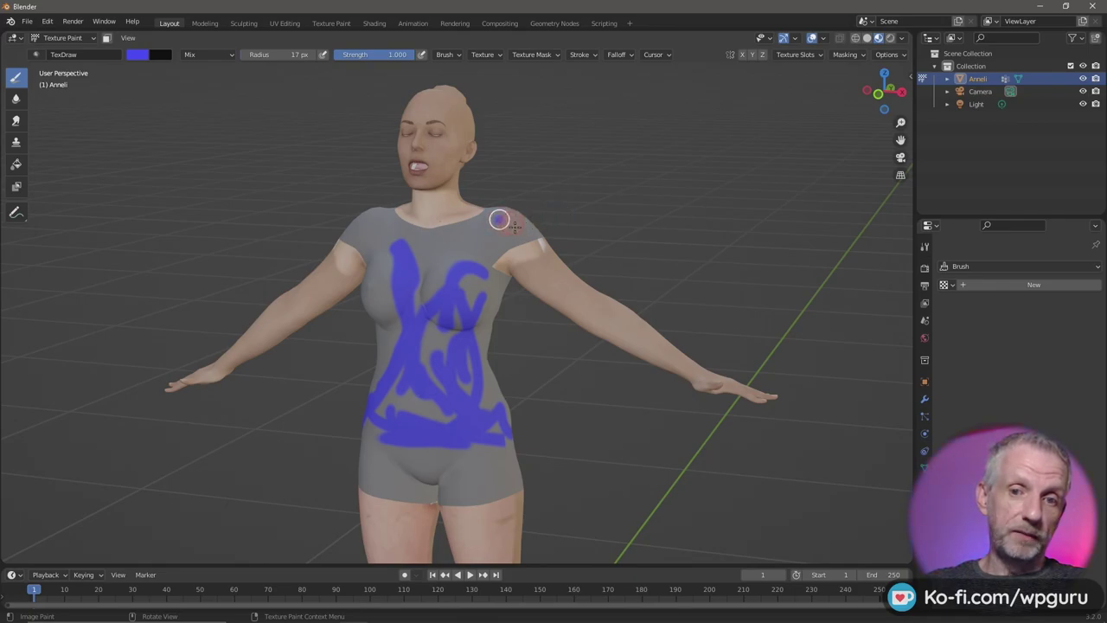
{"action": "mouse_move", "coordinate": [499, 220]}
{"action": "left_mouse_down"}
{"action": "mouse_move", "coordinate": [551, 278]}
{"action": "mouse_move", "coordinate": [578, 291]}
{"action": "mouse_move", "coordinate": [499, 207]}
{"action": "mouse_move", "coordinate": [574, 307]}
{"action": "mouse_move", "coordinate": [580, 343]}
{"action": "left_mouse_up"}
{"action": "mouse_move", "coordinate": [577, 347]}
{"action": "middle_mouse_down"}
{"action": "mouse_move", "coordinate": [543, 371]}
{"action": "mouse_move", "coordinate": [438, 375]}
{"action": "middle_mouse_up"}
{"action": "mouse_move", "coordinate": [403, 317]}
{"action": "left_mouse_down"}
{"action": "mouse_move", "coordinate": [435, 247]}
{"action": "mouse_move", "coordinate": [409, 322]}
{"action": "mouse_move", "coordinate": [381, 353]}
{"action": "mouse_move", "coordinate": [432, 259]}
{"action": "mouse_move", "coordinate": [397, 316]}
{"action": "mouse_move", "coordinate": [440, 280]}
{"action": "left_mouse_up"}
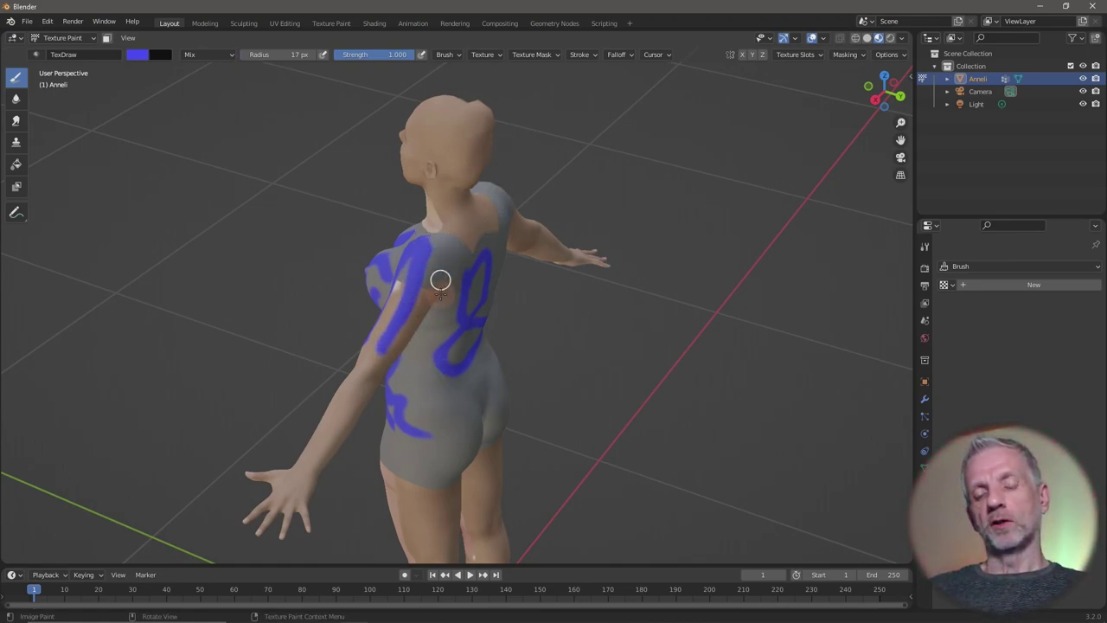
{"action": "middle_click_drag", "start_coordinate": [440, 294], "coordinate": [585, 296]}
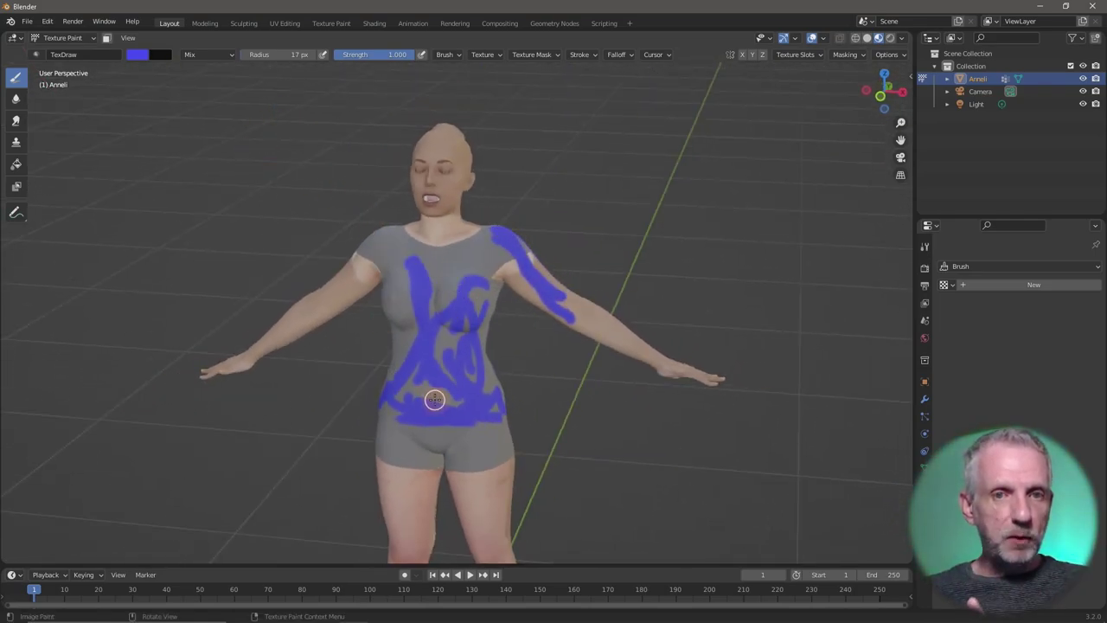
Switch to the Shading workspace, zoom the New Body image, and open its Image menu.
{"action": "left_click", "coordinate": [373, 23]}
{"action": "scroll", "coordinate": [200, 457], "scroll_direction": "up", "scroll_amount": 5}
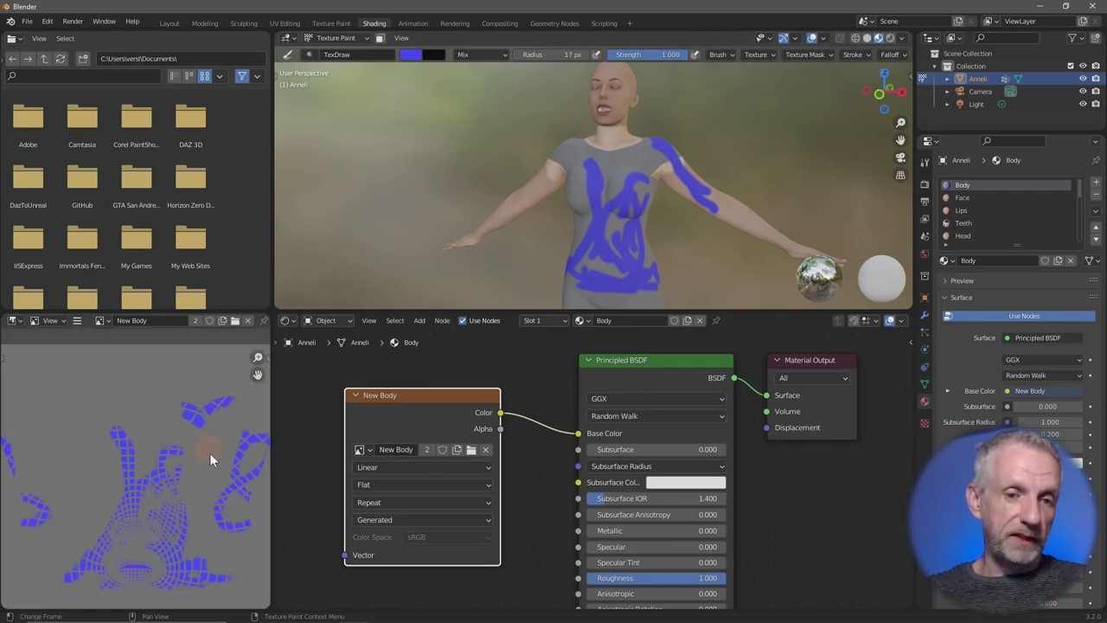
{"action": "scroll", "coordinate": [146, 456], "scroll_direction": "down", "scroll_amount": 1}
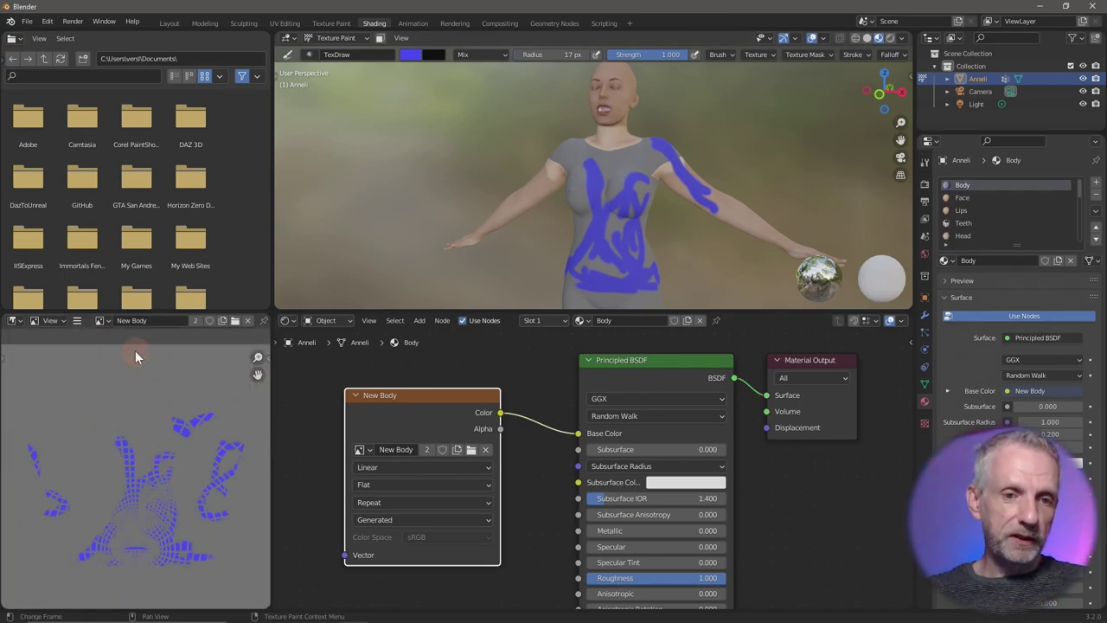
{"action": "left_click", "coordinate": [76, 319]}
{"action": "mouse_move", "coordinate": [117, 347]}
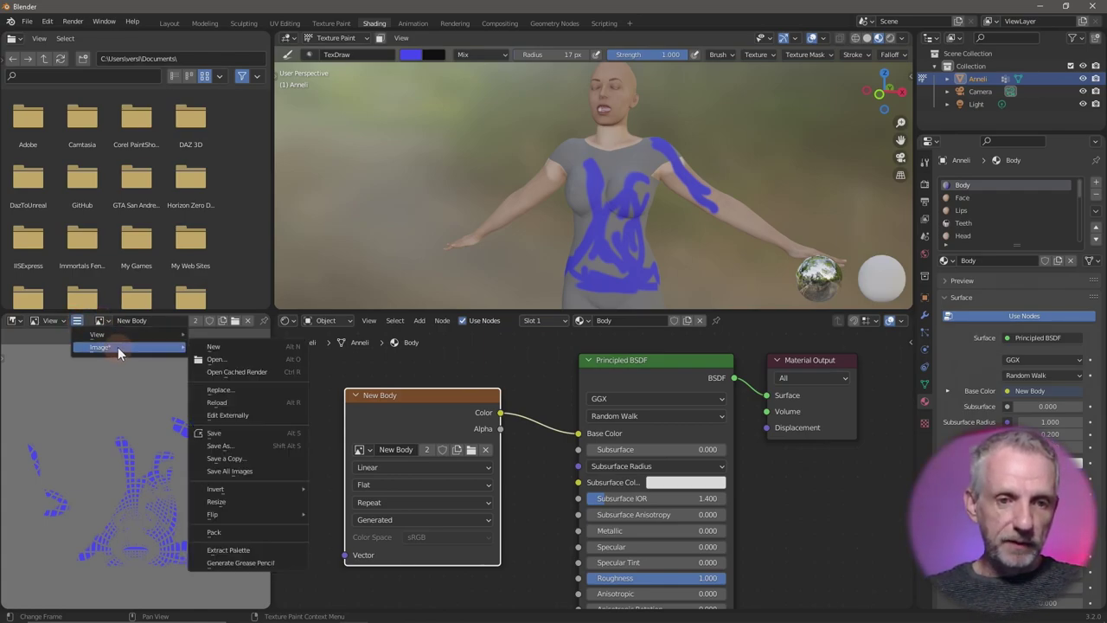
Save the painted image as New Body.png in Desktop's Blender texture Painting folder.
{"action": "left_click", "coordinate": [249, 445]}
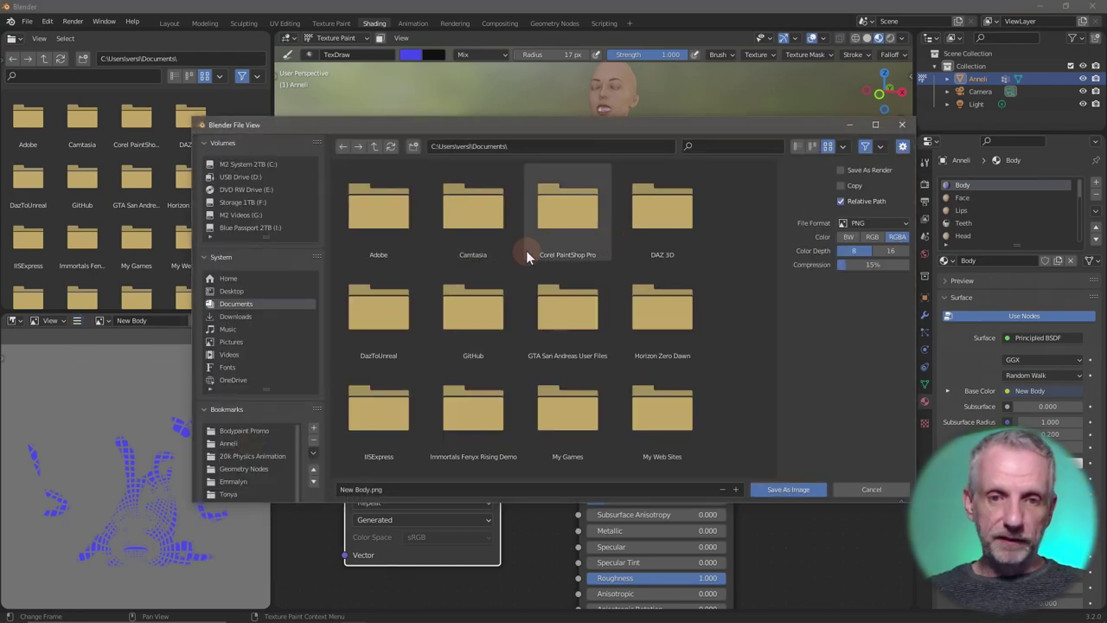
{"action": "left_click", "coordinate": [233, 291]}
{"action": "double_click", "coordinate": [469, 216]}
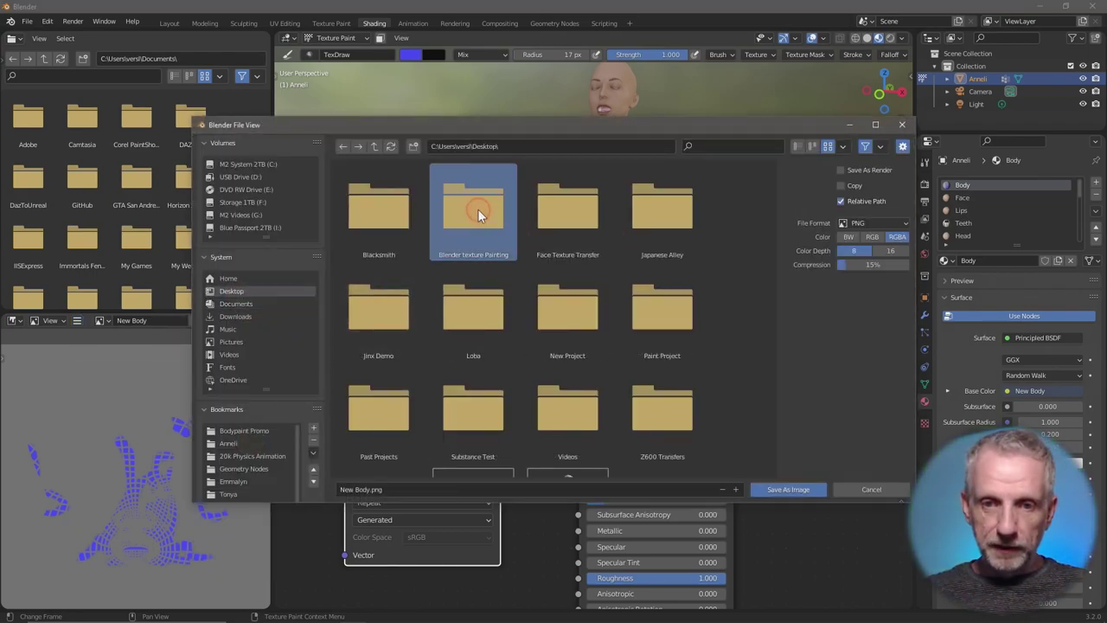
{"action": "left_click", "coordinate": [505, 492]}
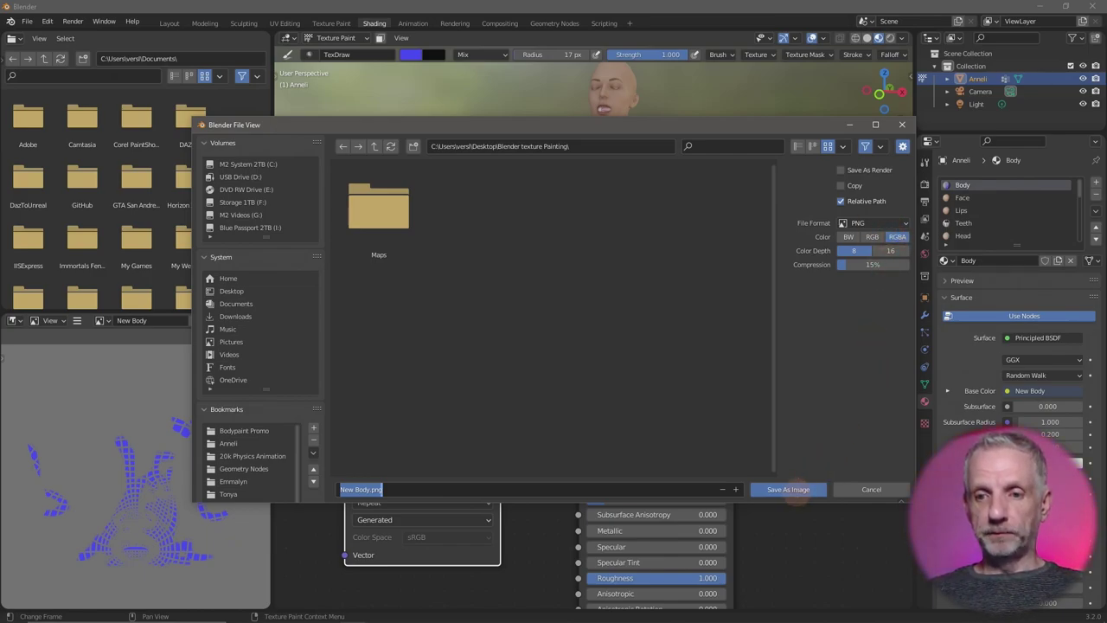
{"action": "left_click", "coordinate": [795, 493]}
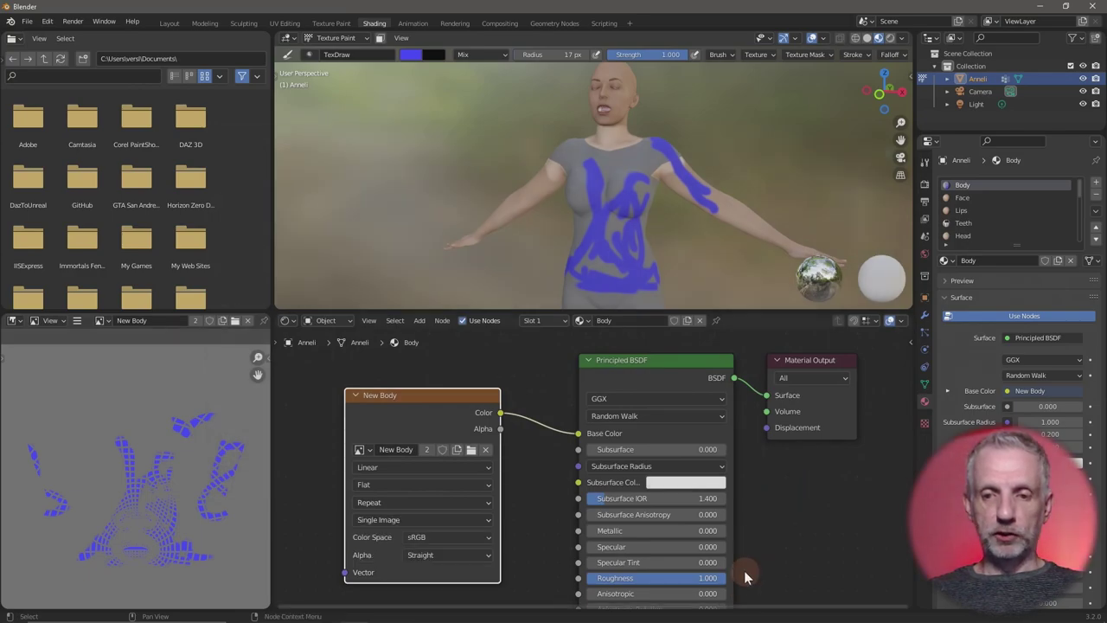
{"action": "left_click", "coordinate": [268, 612]}
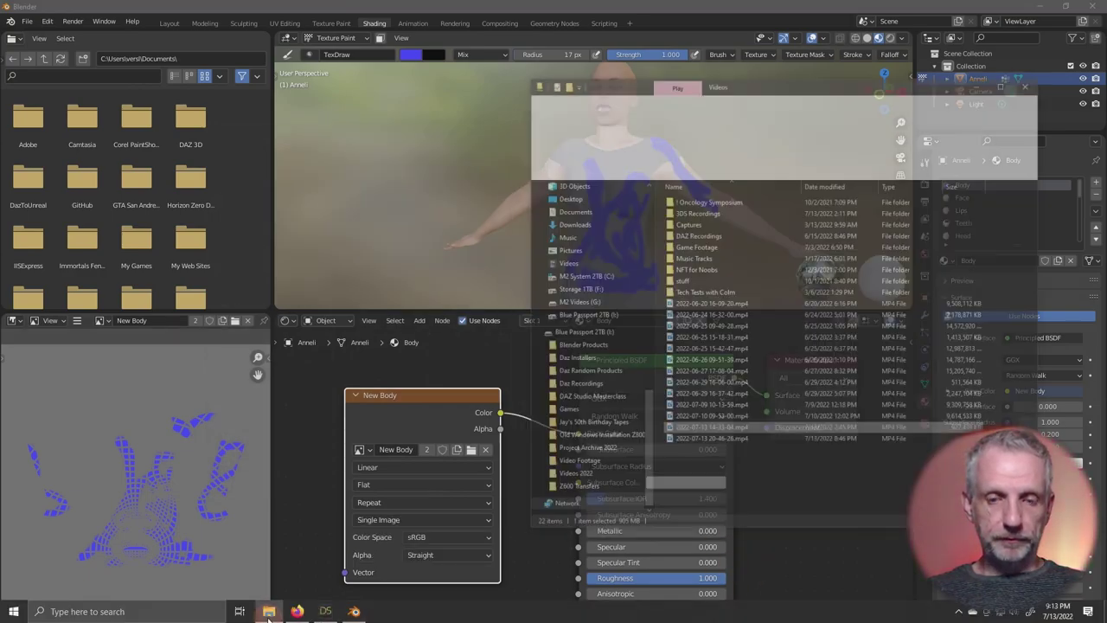
{"action": "left_click", "coordinate": [599, 158]}
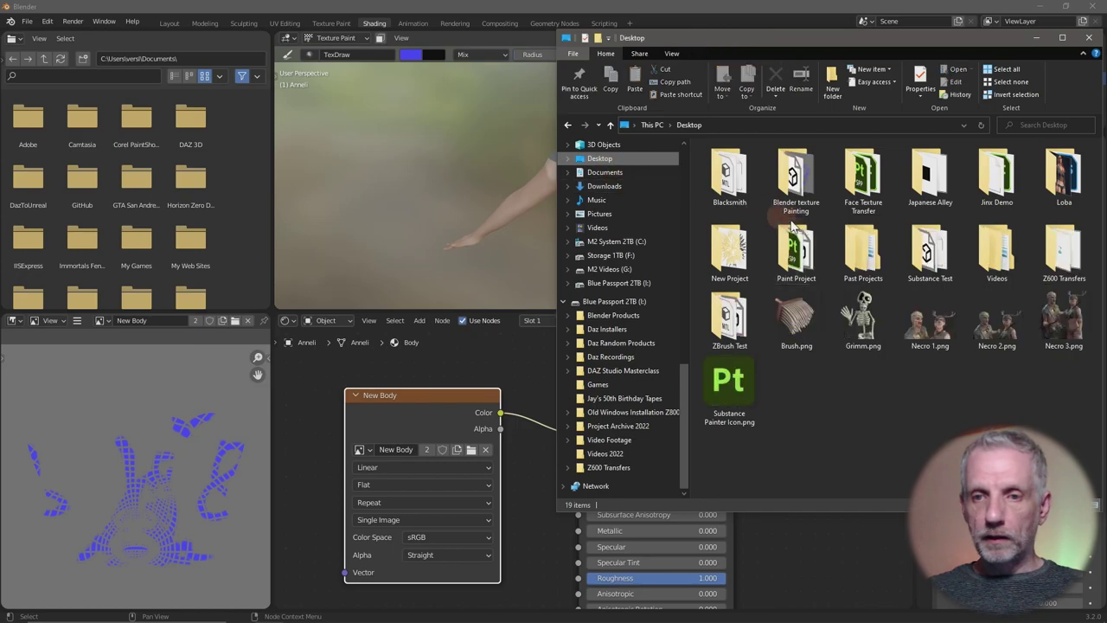
{"action": "double_click", "coordinate": [811, 191]}
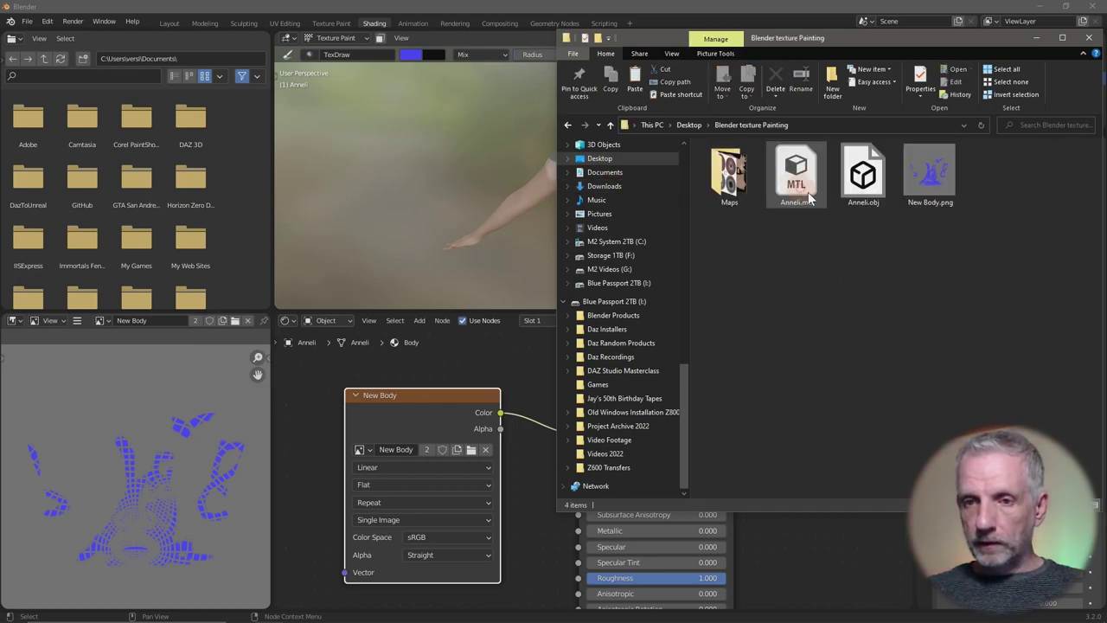
{"action": "left_click", "coordinate": [922, 177]}
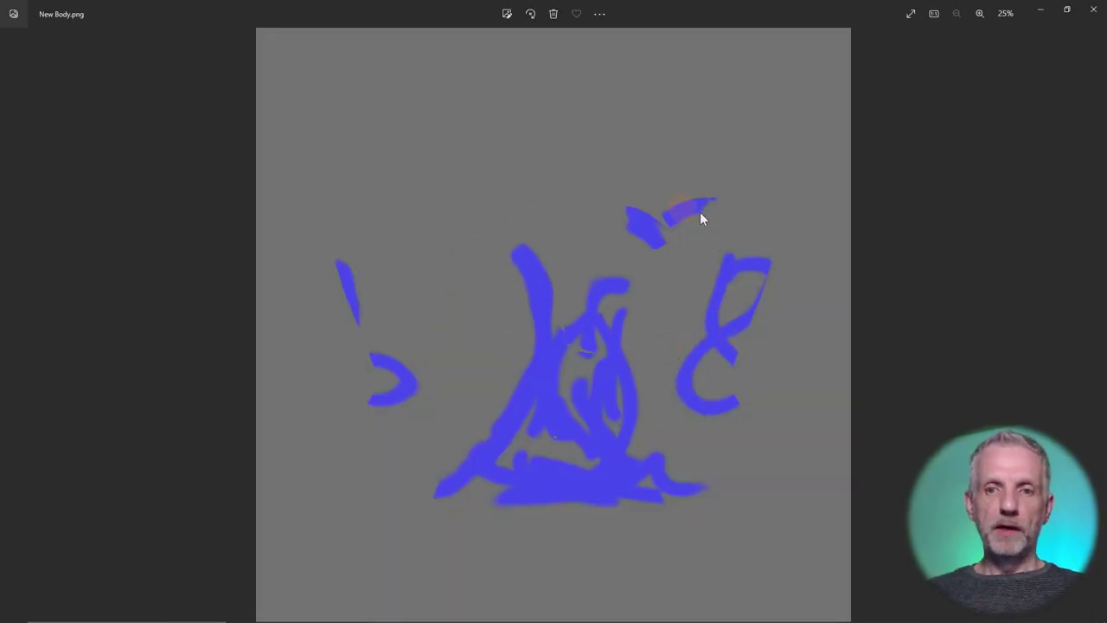
{"action": "left_click", "coordinate": [1093, 10]}
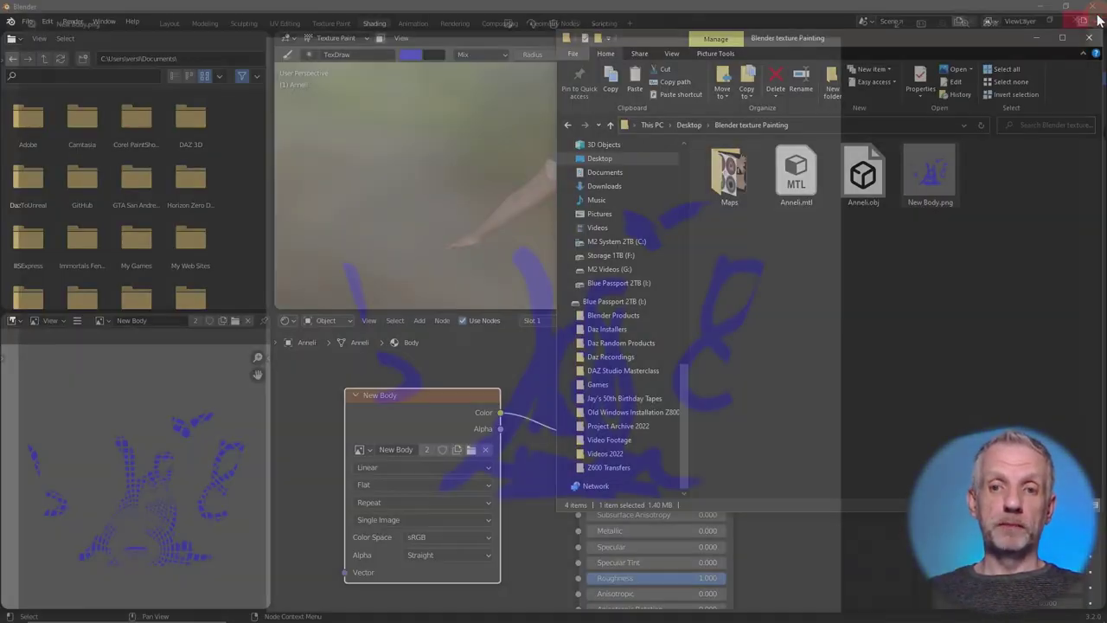
{"action": "left_click", "coordinate": [1088, 37]}
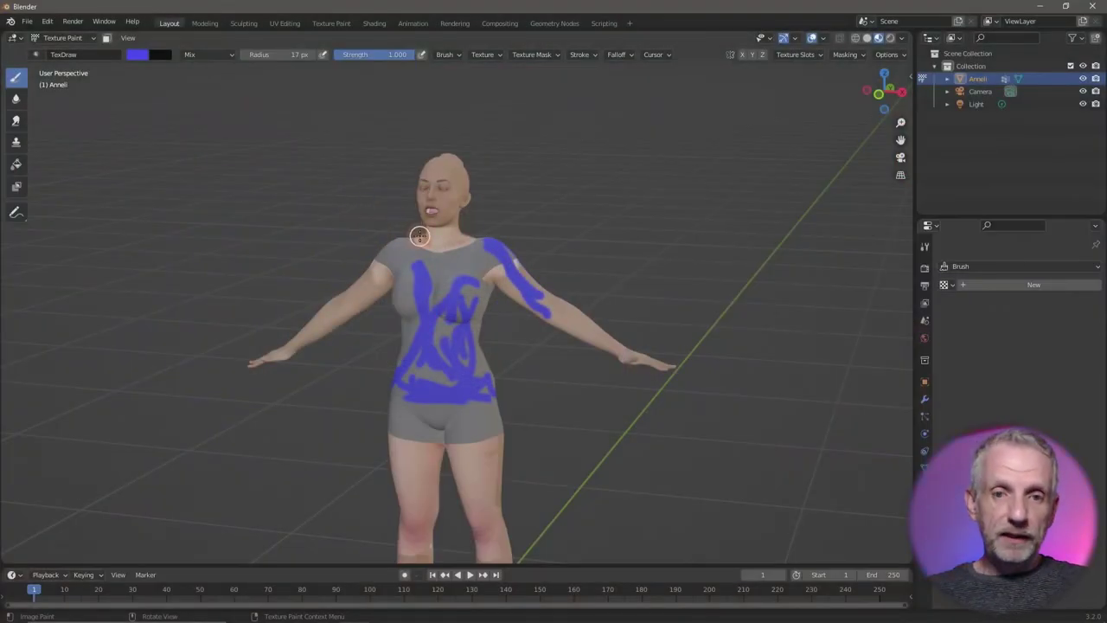
Enlarge the texture paint brush radius to 57 px.
{"action": "scroll", "coordinate": [419, 235], "scroll_direction": "up", "scroll_amount": 6}
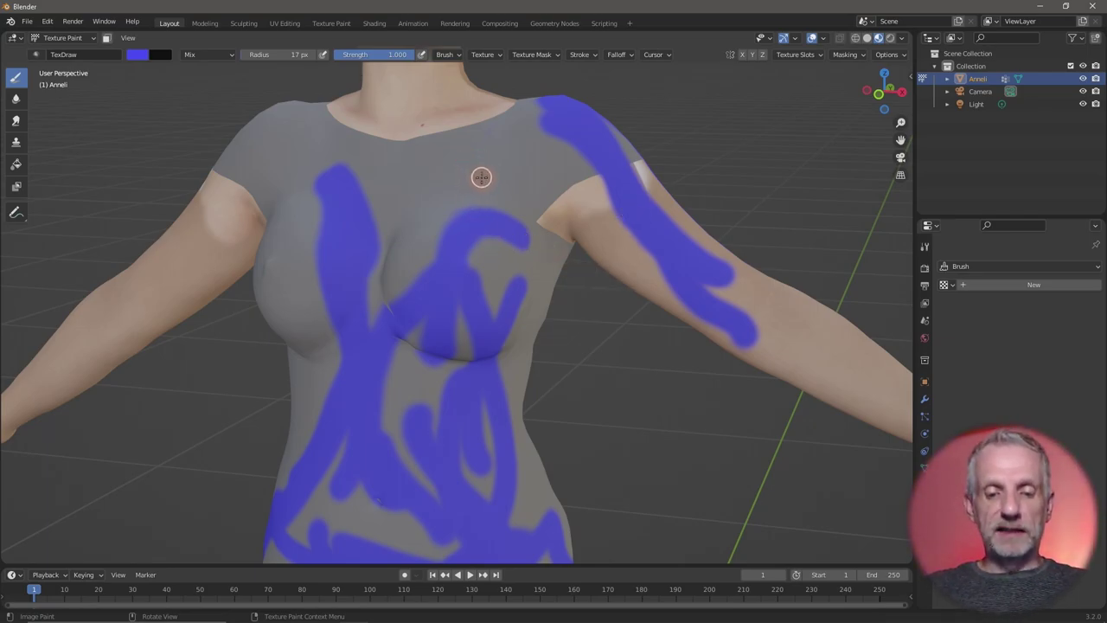
{"action": "key", "text": "f"}
{"action": "left_click", "coordinate": [503, 179]}
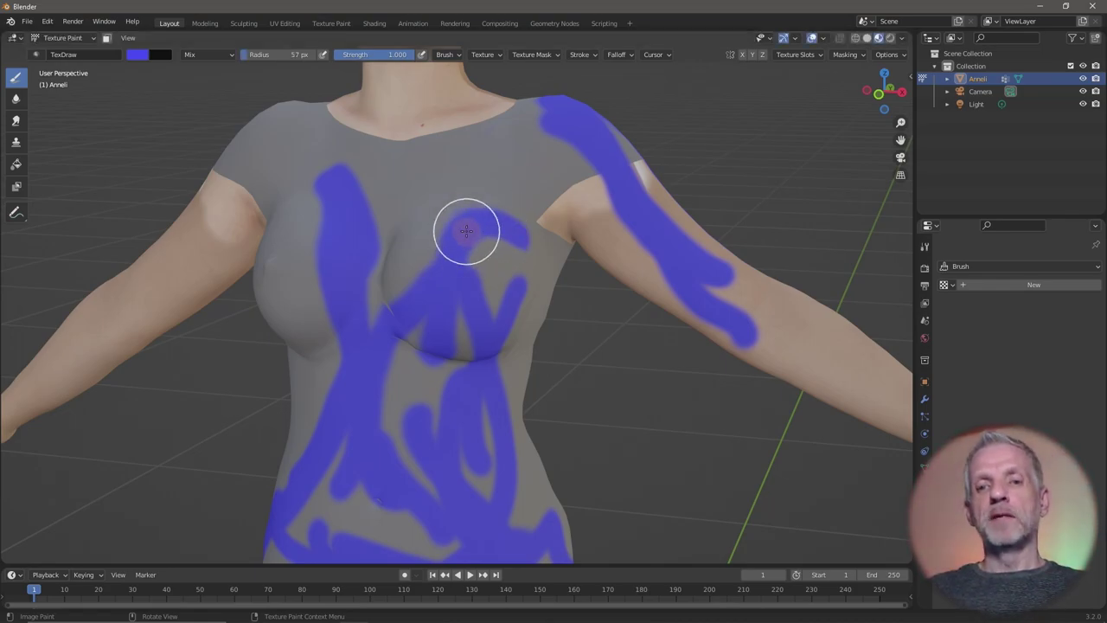
Zoom in and paint a short blue stroke on the torso.
{"action": "scroll", "coordinate": [466, 231], "scroll_direction": "up", "scroll_amount": 3}
{"action": "scroll", "coordinate": [466, 231], "scroll_direction": "down", "scroll_amount": 10}
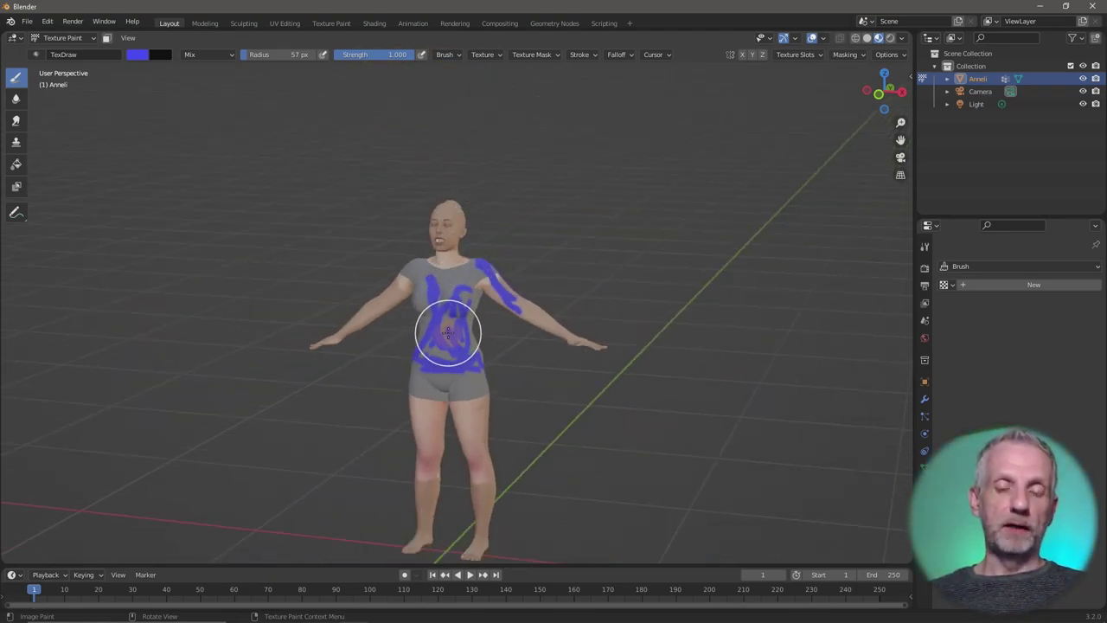
{"action": "scroll", "coordinate": [448, 333], "scroll_direction": "up", "scroll_amount": 5}
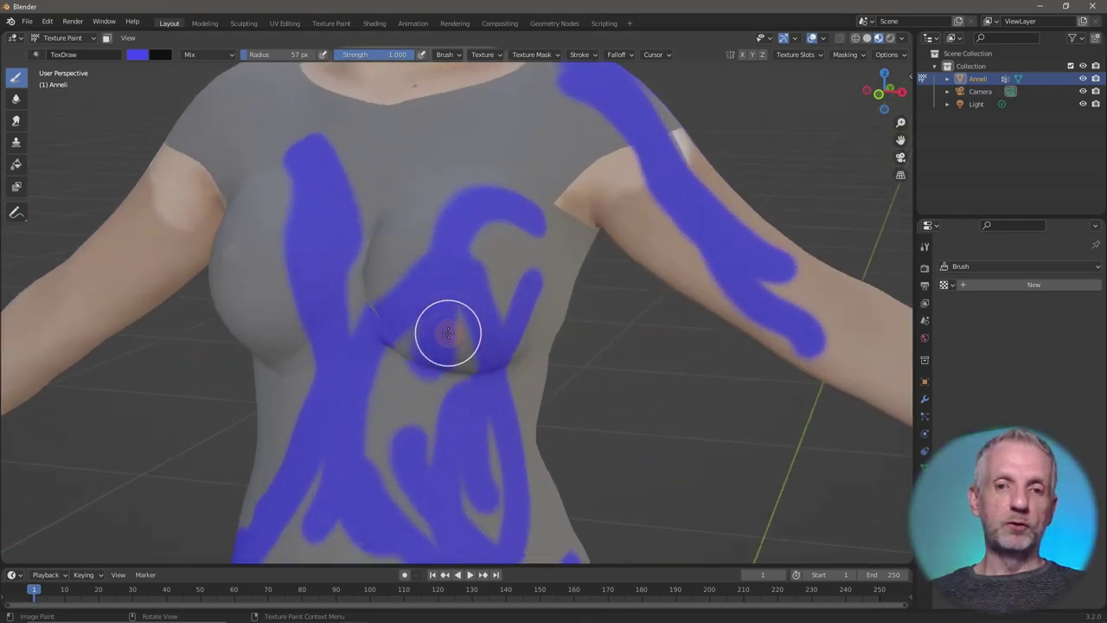
{"action": "scroll", "coordinate": [453, 160], "scroll_direction": "up", "scroll_amount": 1}
{"action": "scroll", "coordinate": [453, 160], "scroll_direction": "up", "scroll_amount": 1}
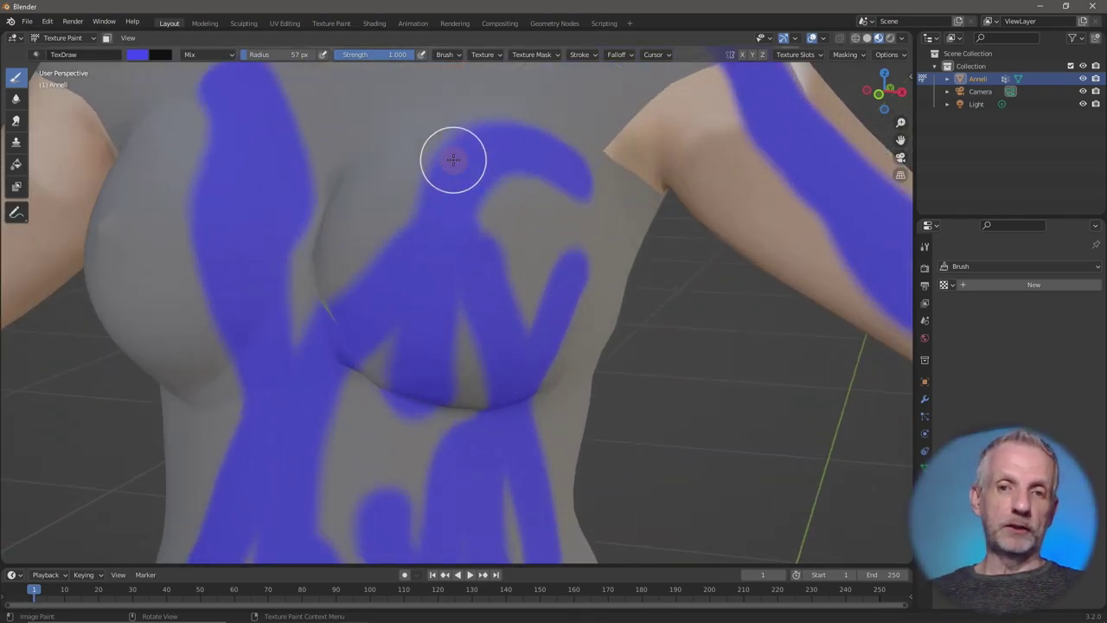
{"action": "scroll", "coordinate": [453, 159], "scroll_direction": "down", "scroll_amount": 7}
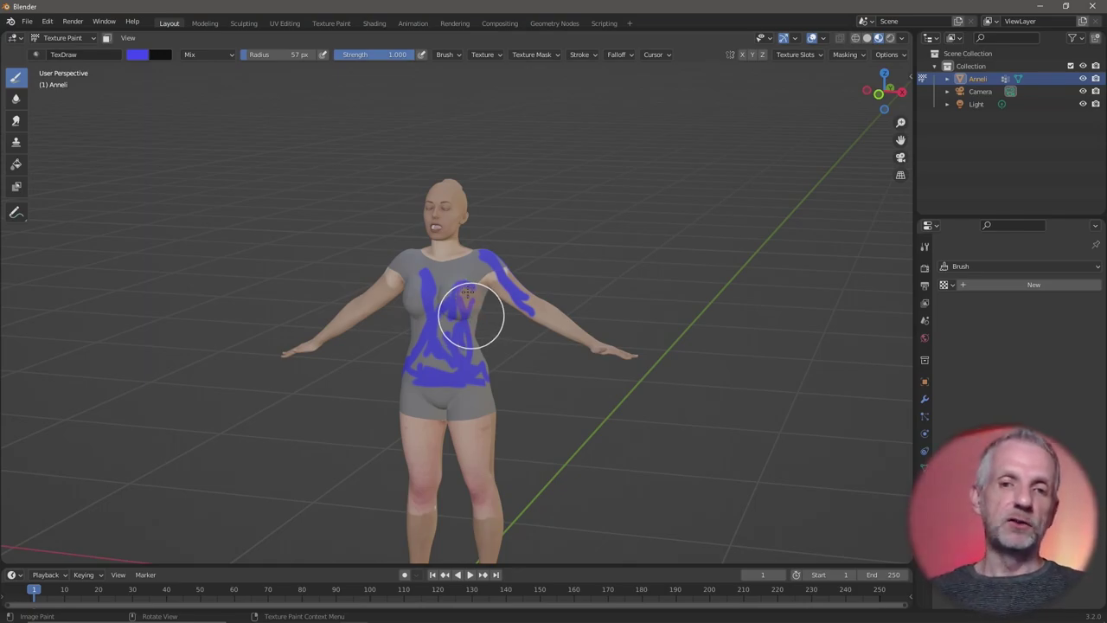
{"action": "left_click_drag", "start_coordinate": [470, 313], "coordinate": [464, 279]}
{"action": "scroll", "coordinate": [459, 277], "scroll_direction": "up", "scroll_amount": 5}
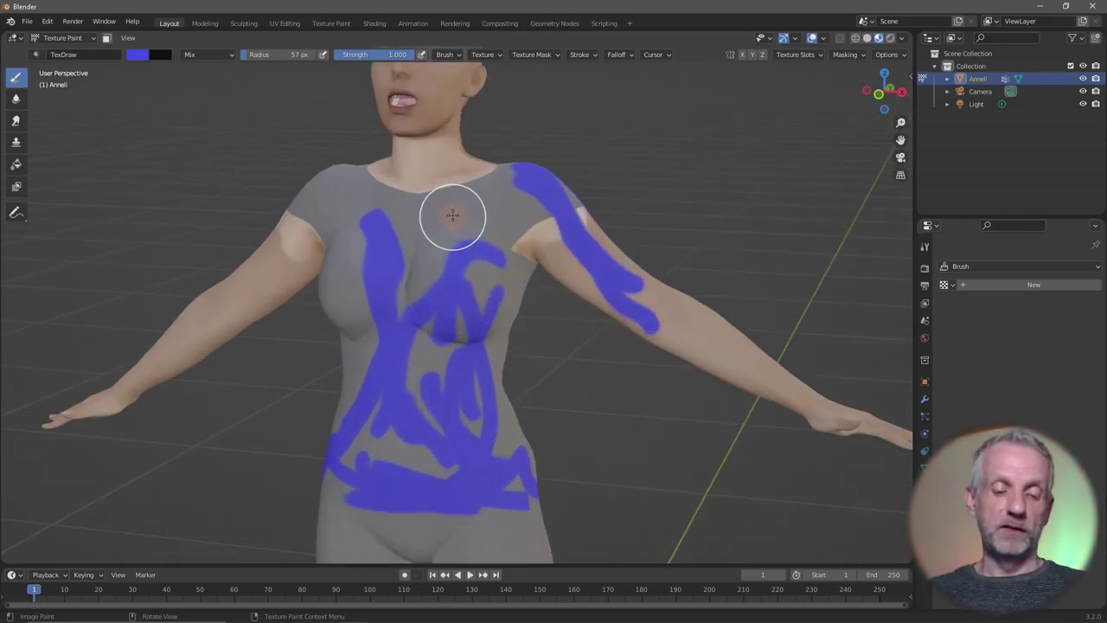
{"action": "scroll", "coordinate": [457, 216], "scroll_direction": "up", "scroll_amount": 5, "text": "shift"}
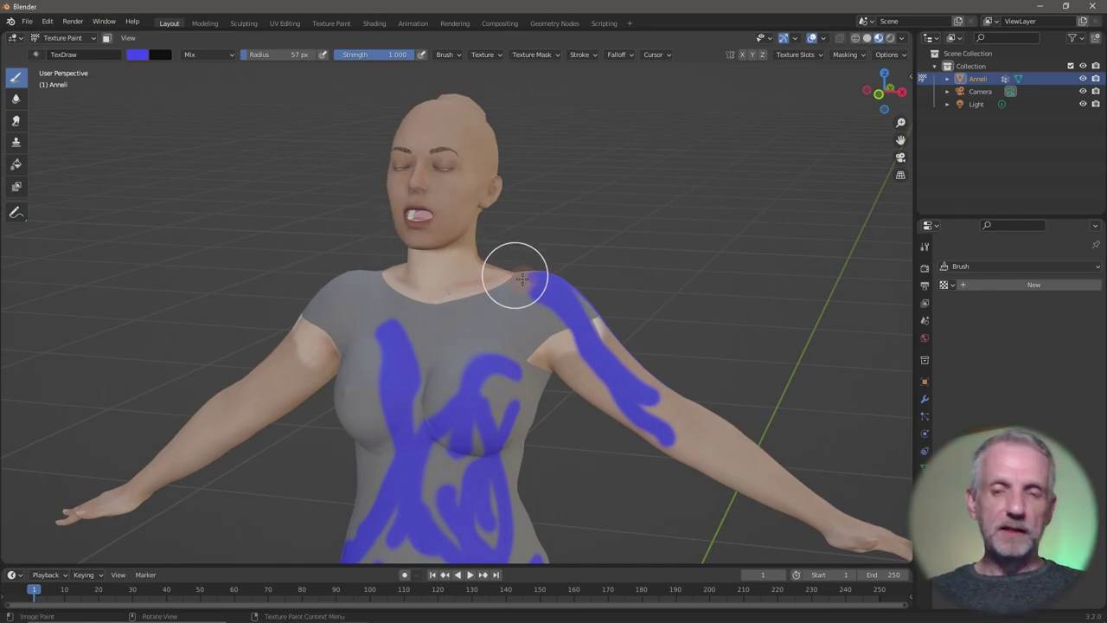